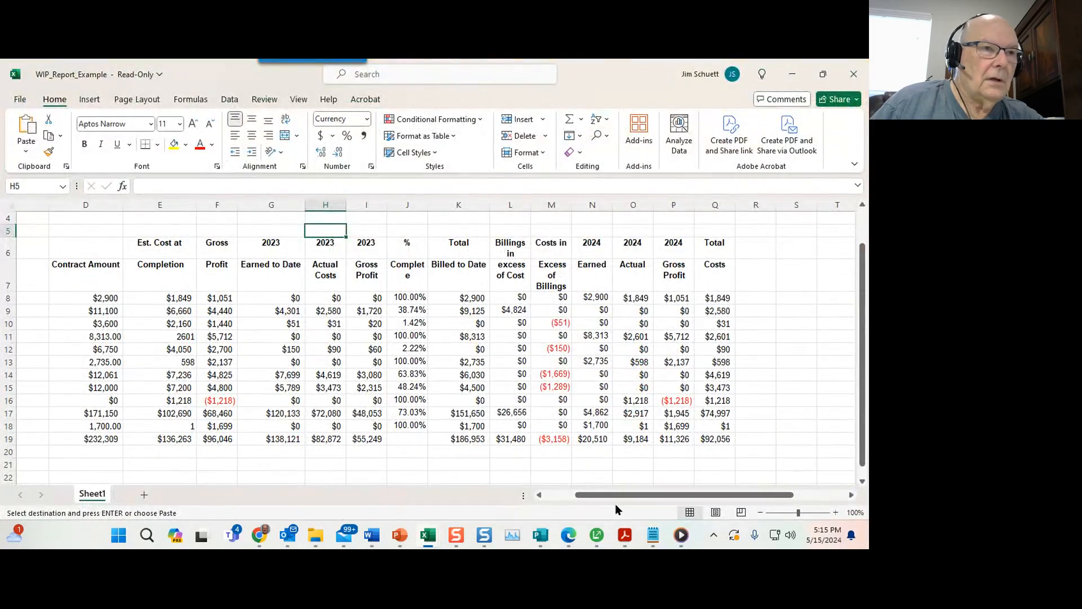
Scroll through the WIP report spreadsheet columns and compare them with the second WIP example workbook.
left_click_drag(611, 495, 551, 502)
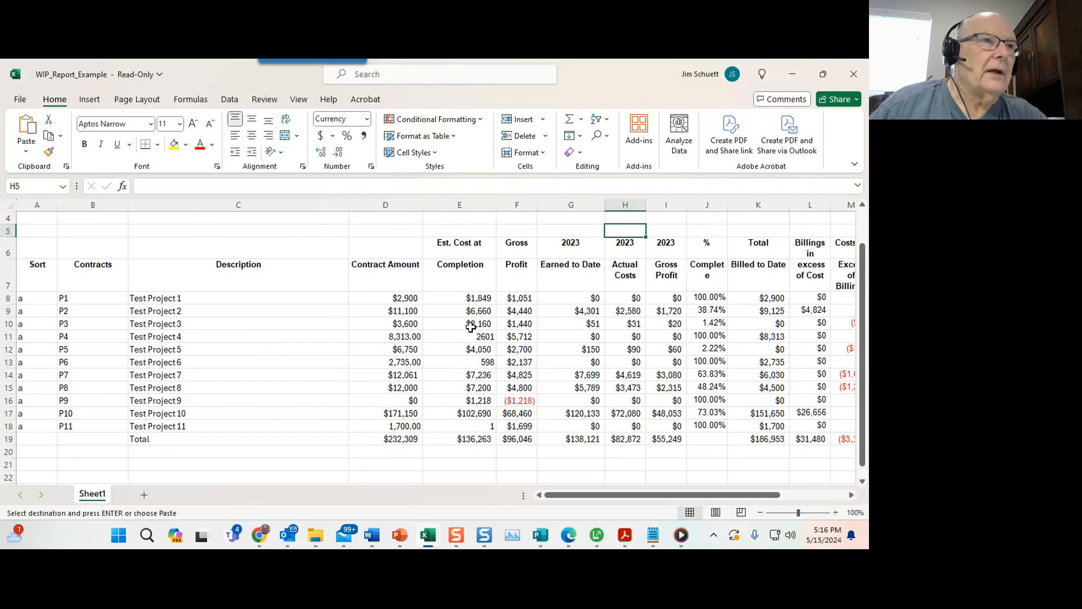
left_click_drag(585, 494, 643, 494)
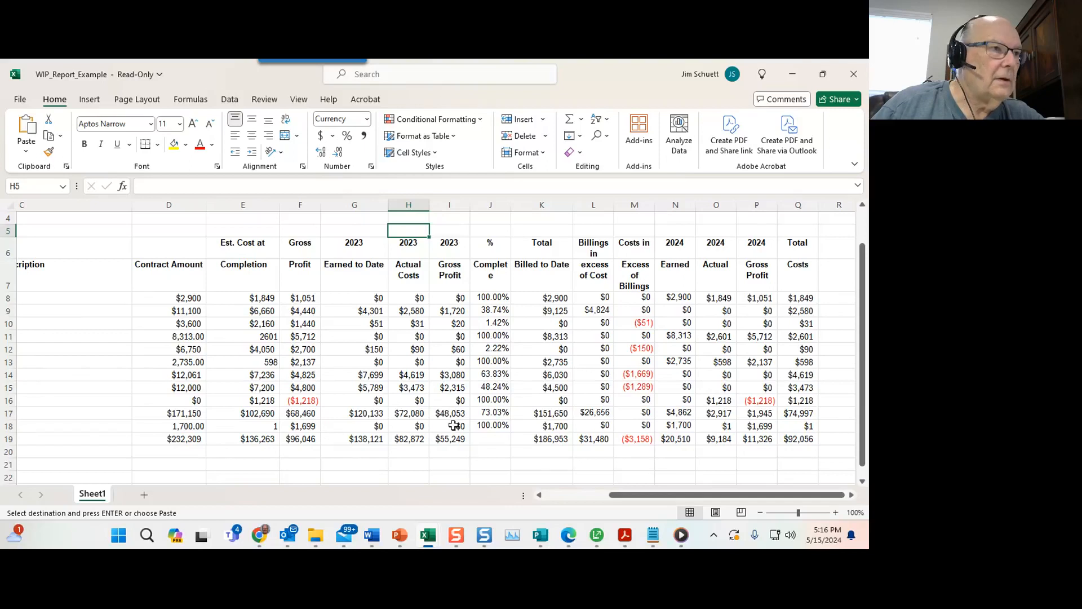
left_click(430, 533)
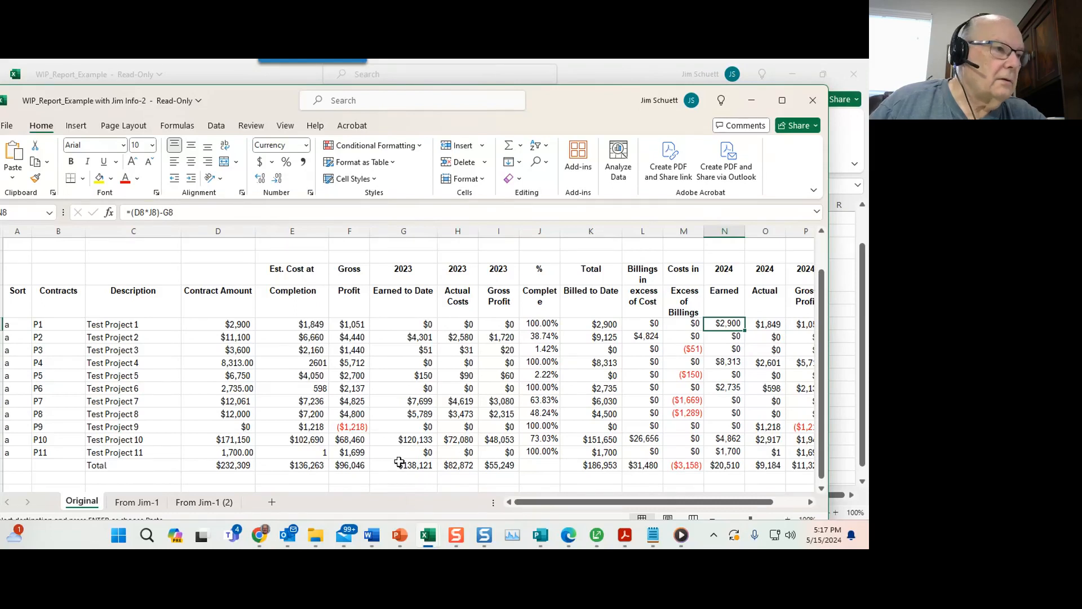
left_click(216, 502)
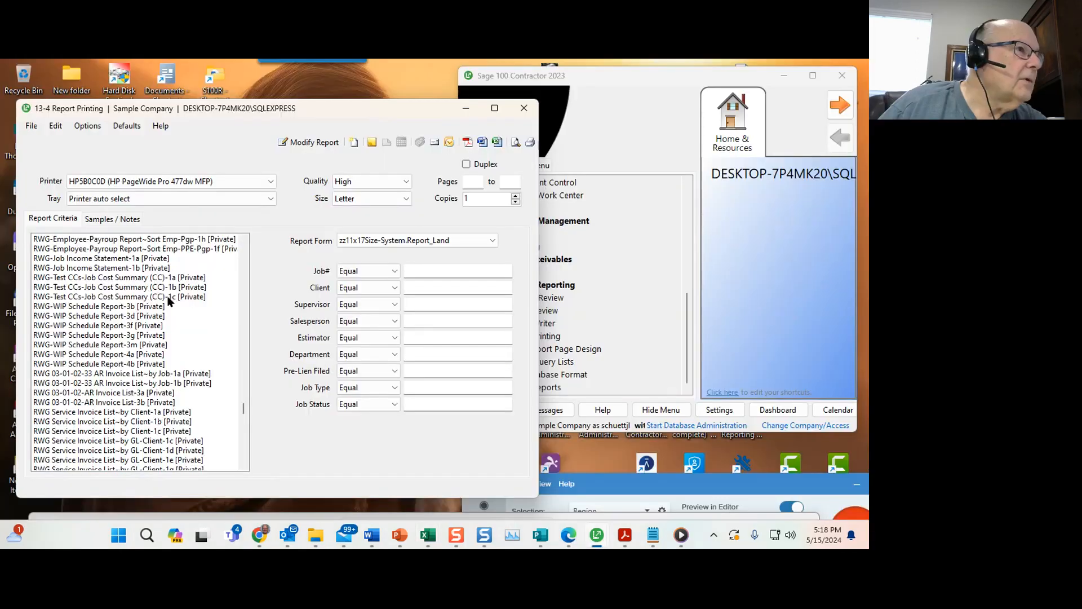
Open the RWG-WIP Schedule Report-3b for modification in the Report Writer and widen its window.
left_click(110, 307)
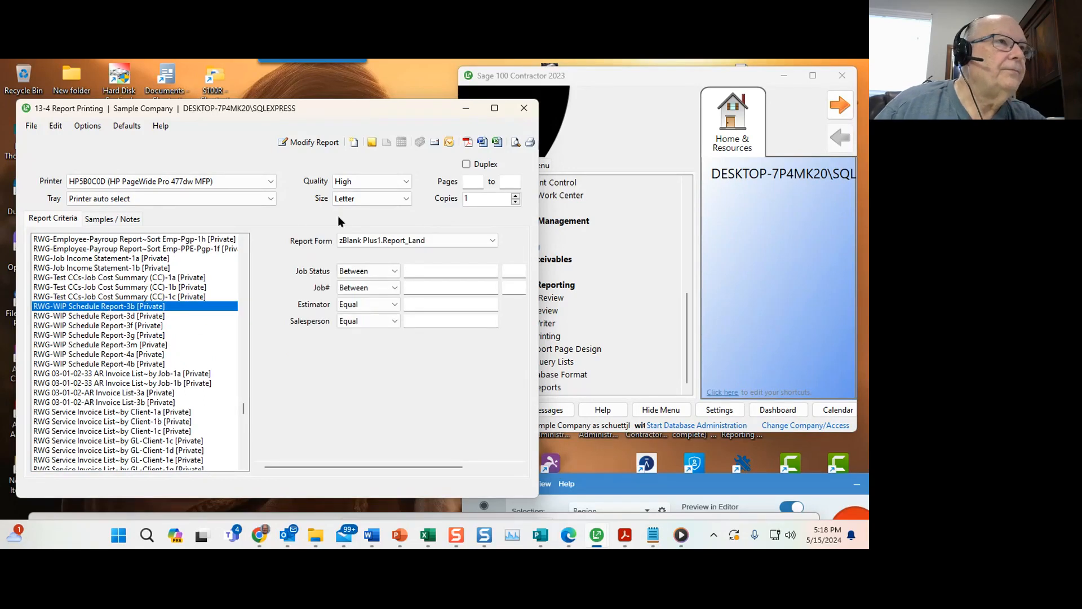
left_click(313, 142)
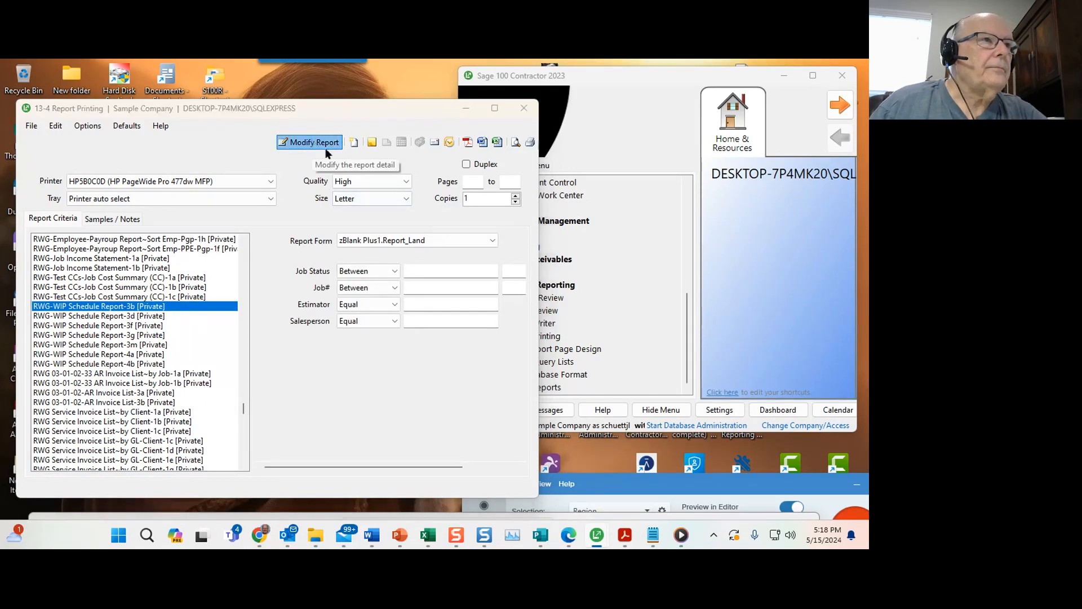
left_click_drag(571, 323, 770, 331)
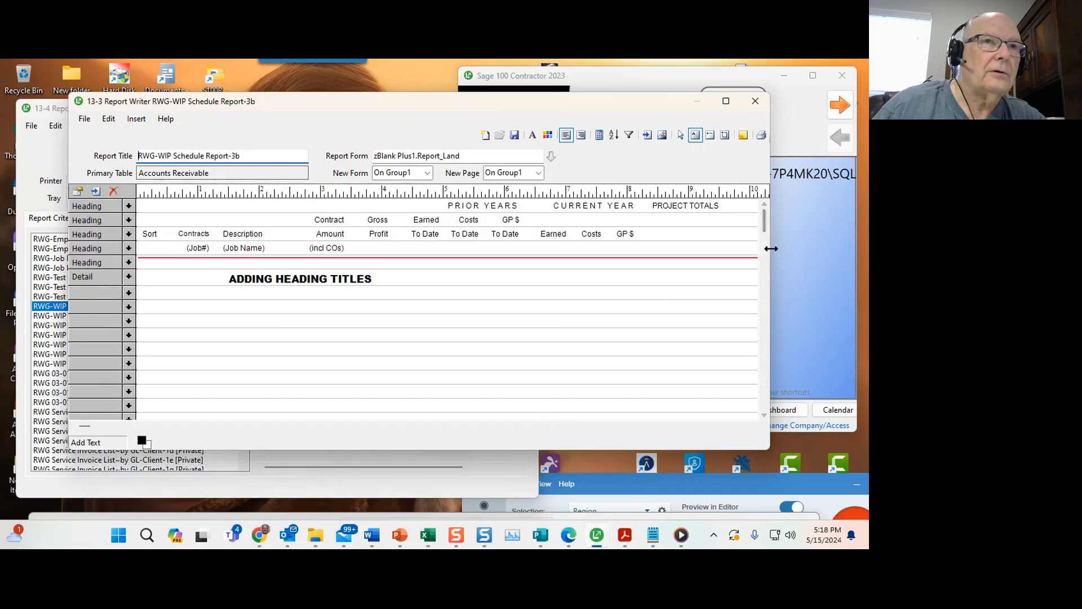
left_click_drag(772, 248, 860, 248)
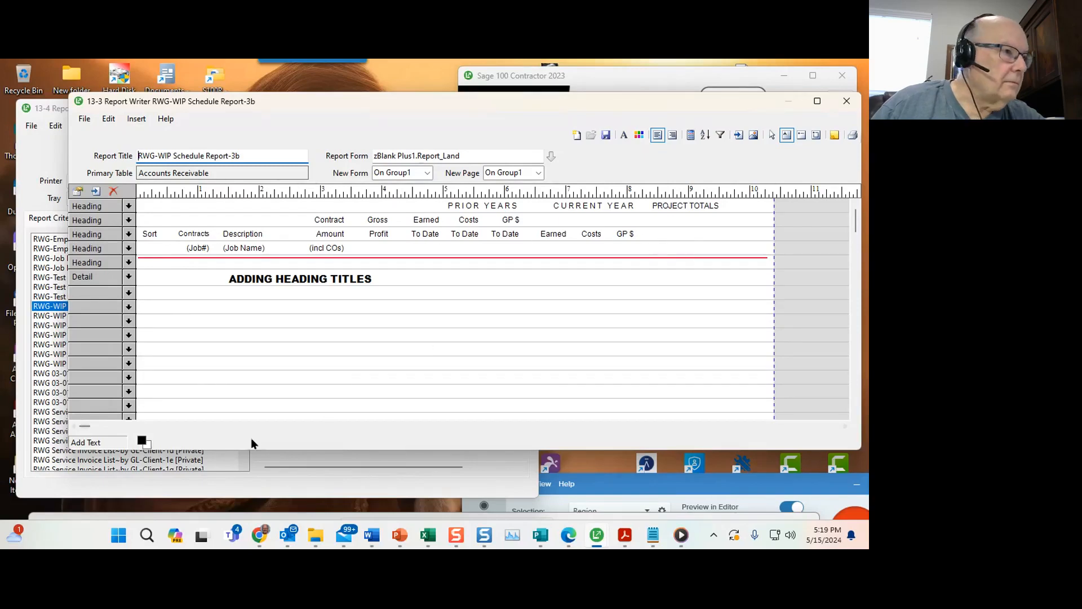
left_click_drag(84, 427, 56, 437)
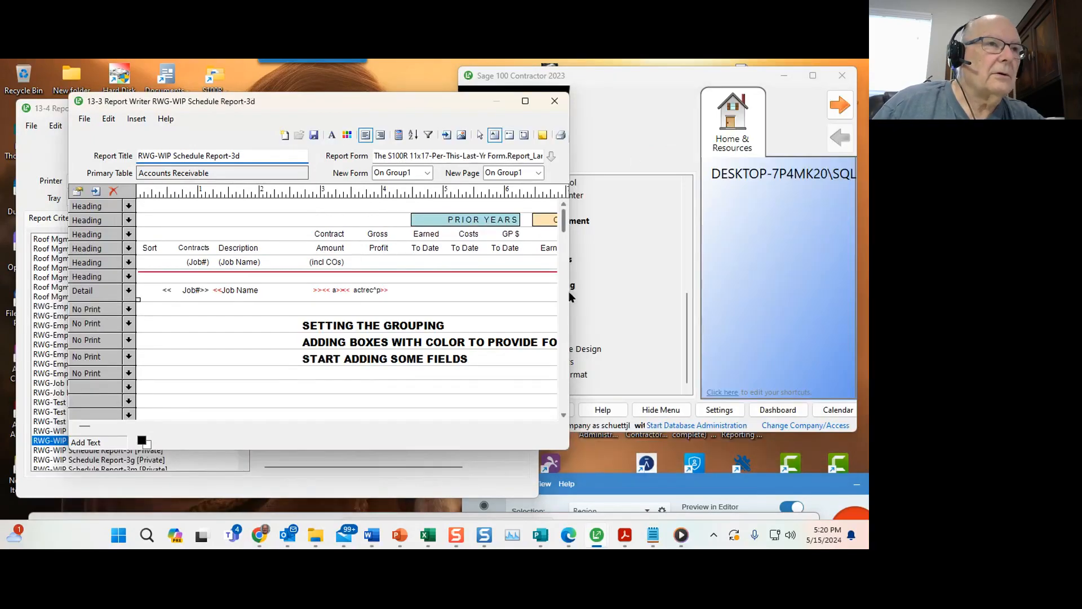
Widen the RWG-WIP Schedule Report-3d window and review its column layout and grouping and sorting settings.
left_click_drag(568, 292, 854, 286)
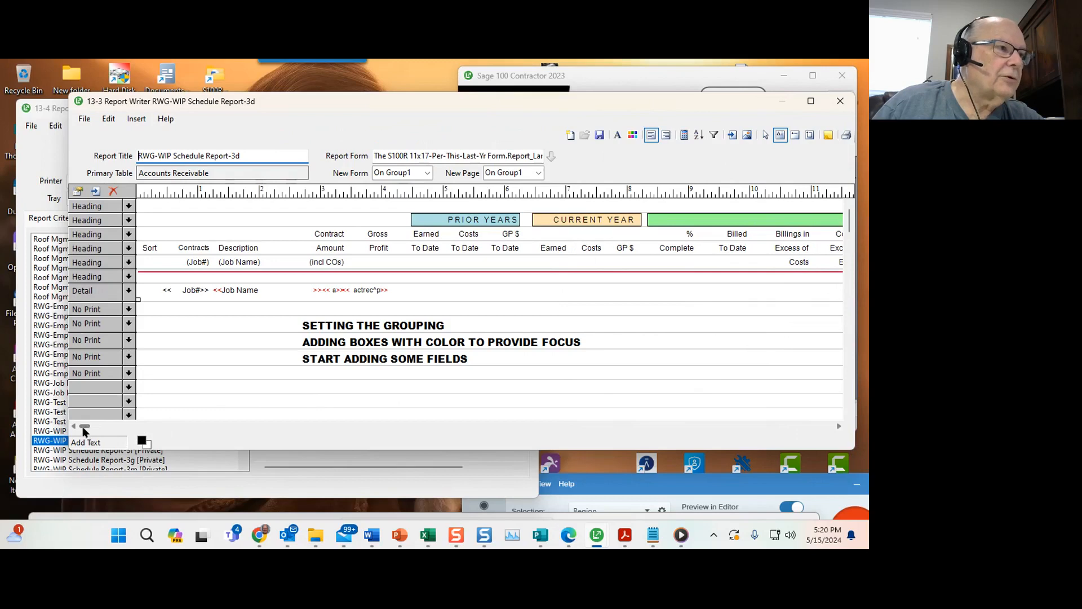
left_click_drag(84, 427, 175, 430)
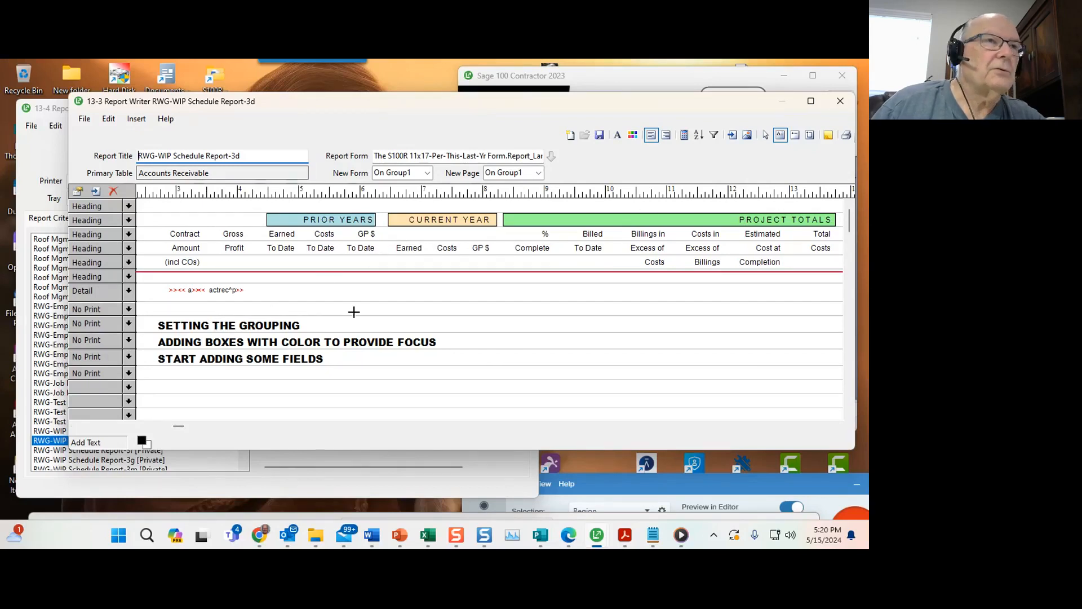
left_click(697, 135)
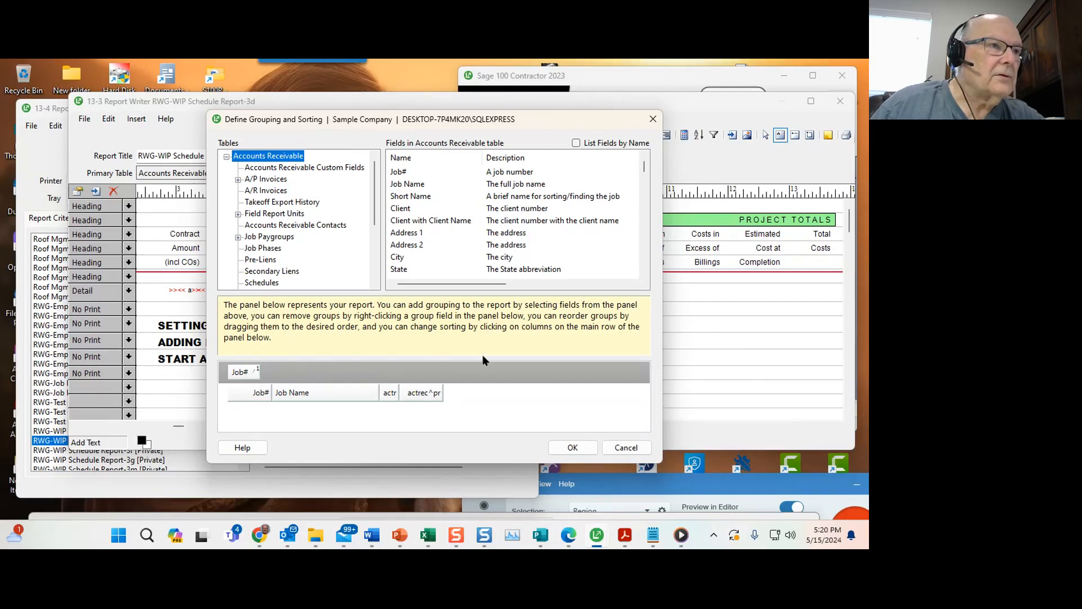
left_click(625, 447)
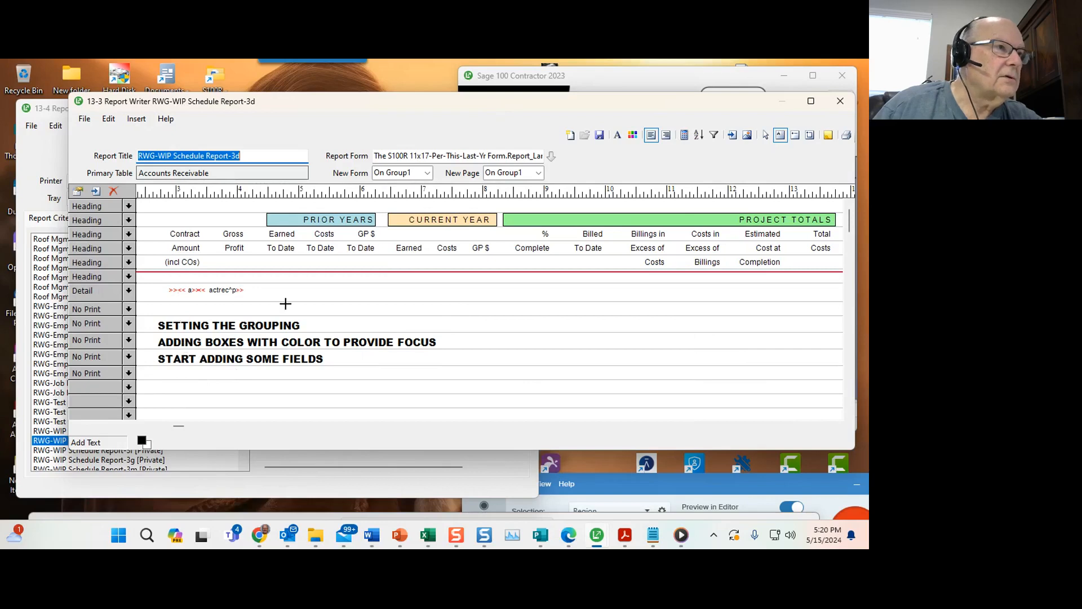
left_click_drag(178, 430, 79, 428)
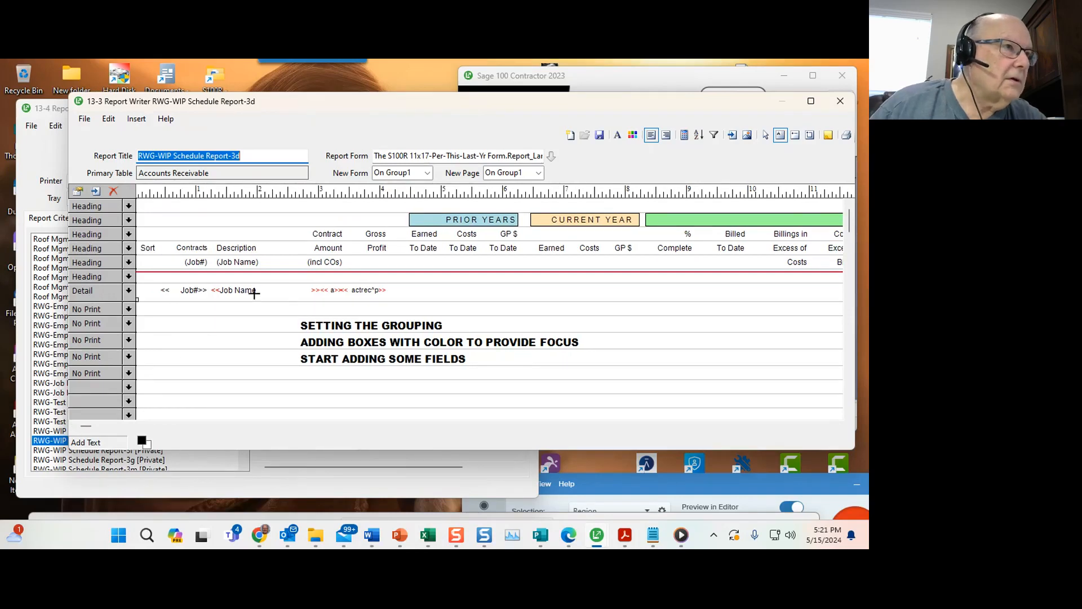
Open the calculated fields and inspect the actrec^chgbud calculation, then start a new blank calculation.
left_click_drag(309, 290, 327, 287)
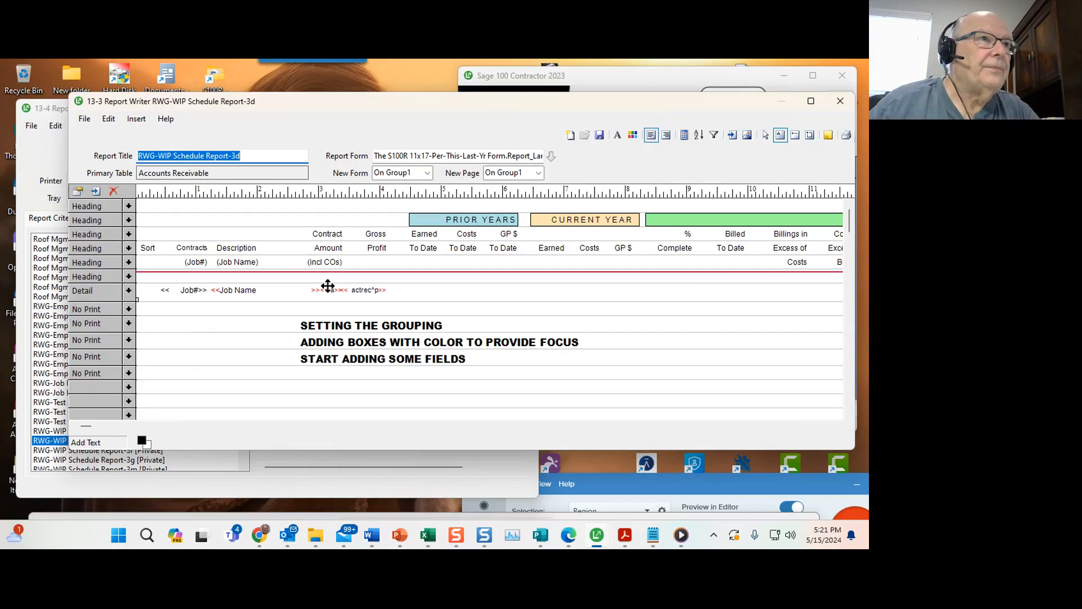
left_click(684, 136)
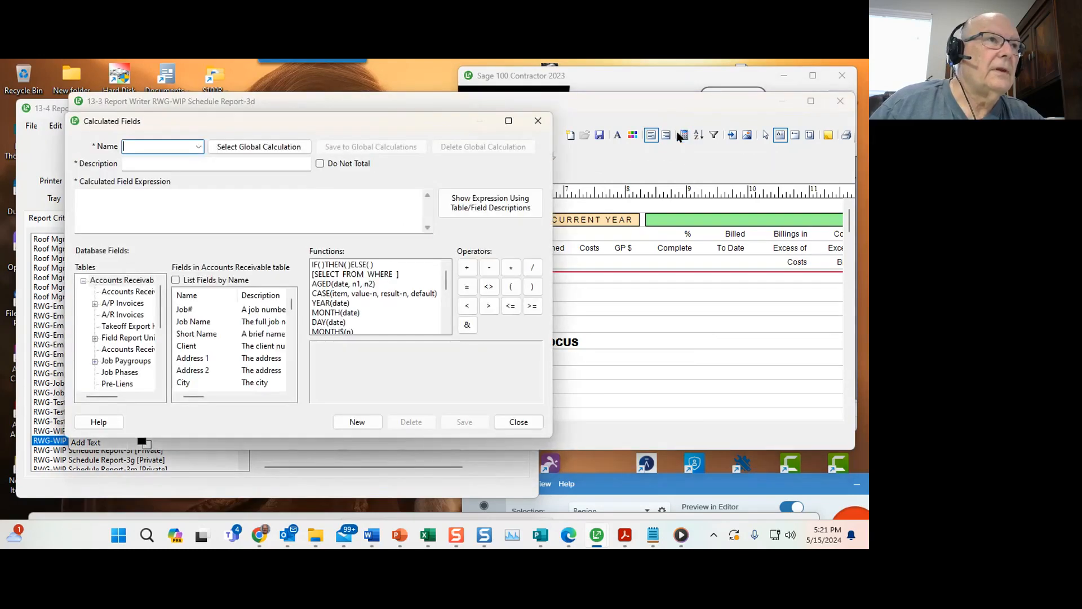
left_click_drag(406, 131, 643, 132)
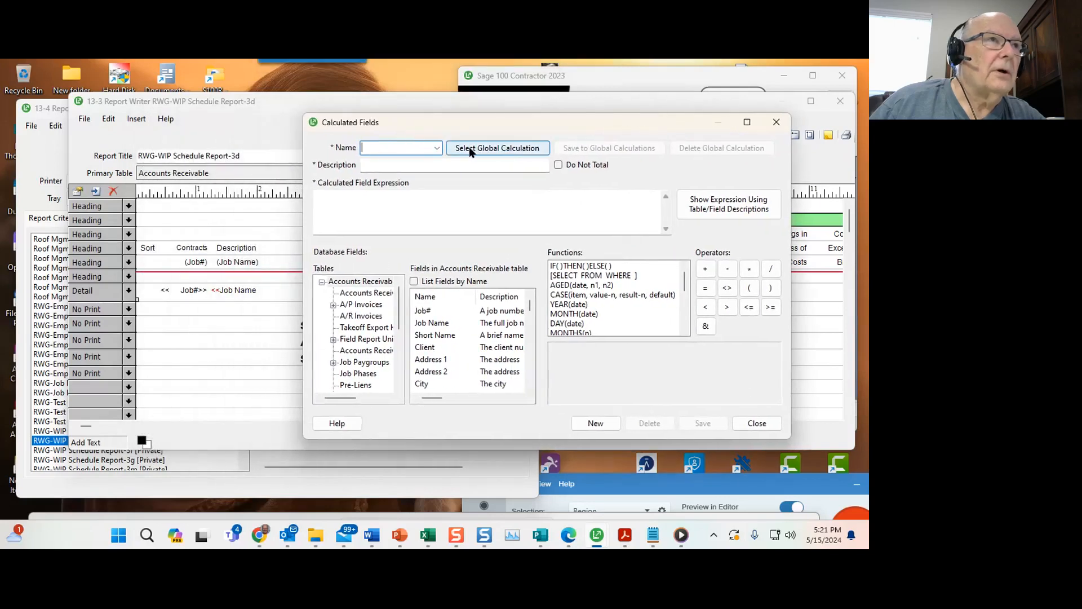
left_click(437, 148)
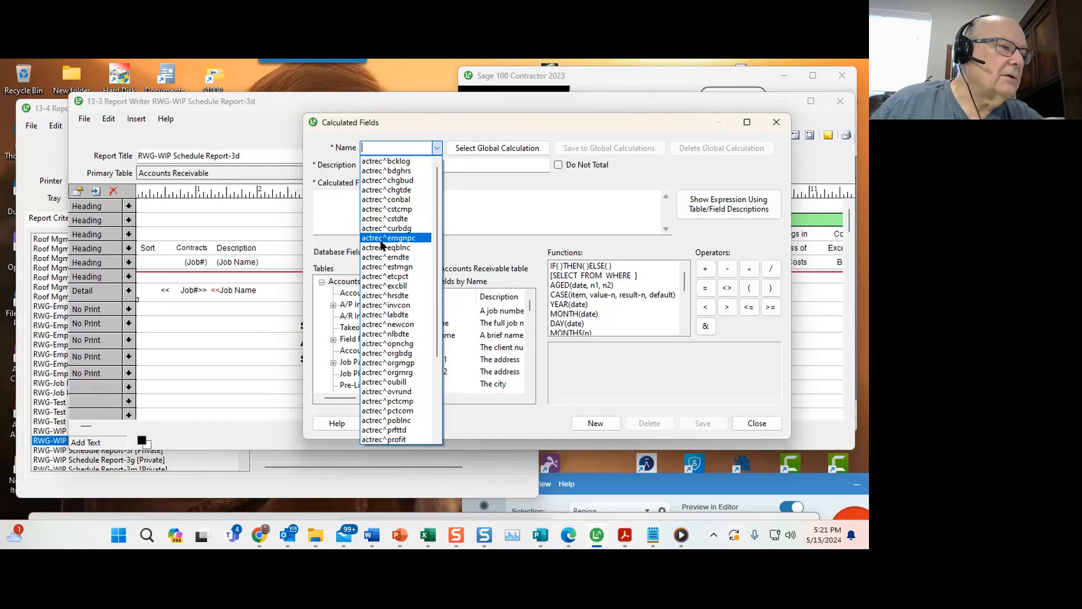
left_click(472, 192)
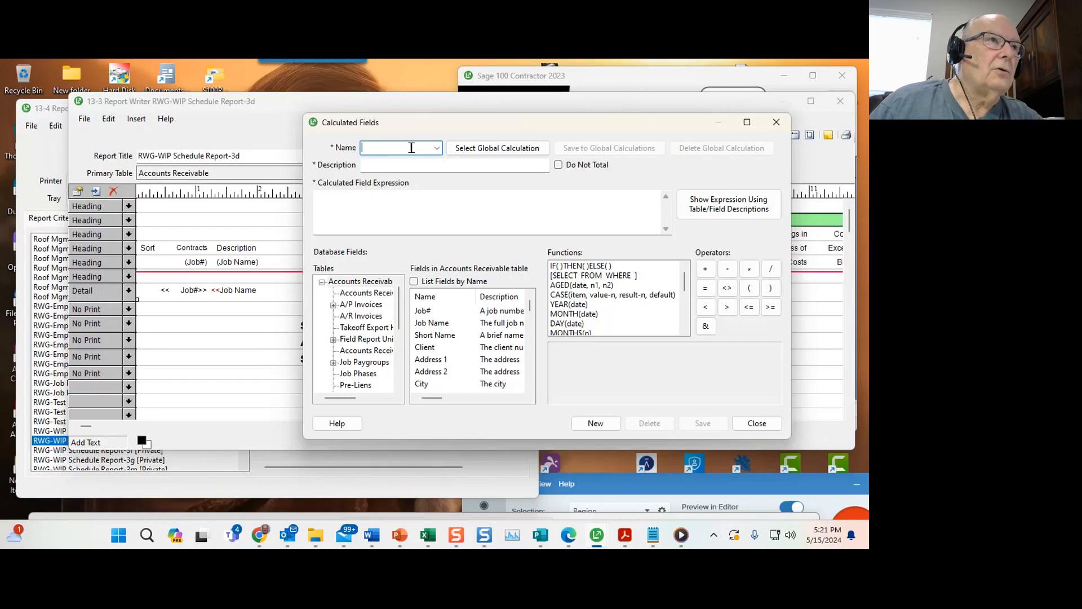
left_click(437, 147)
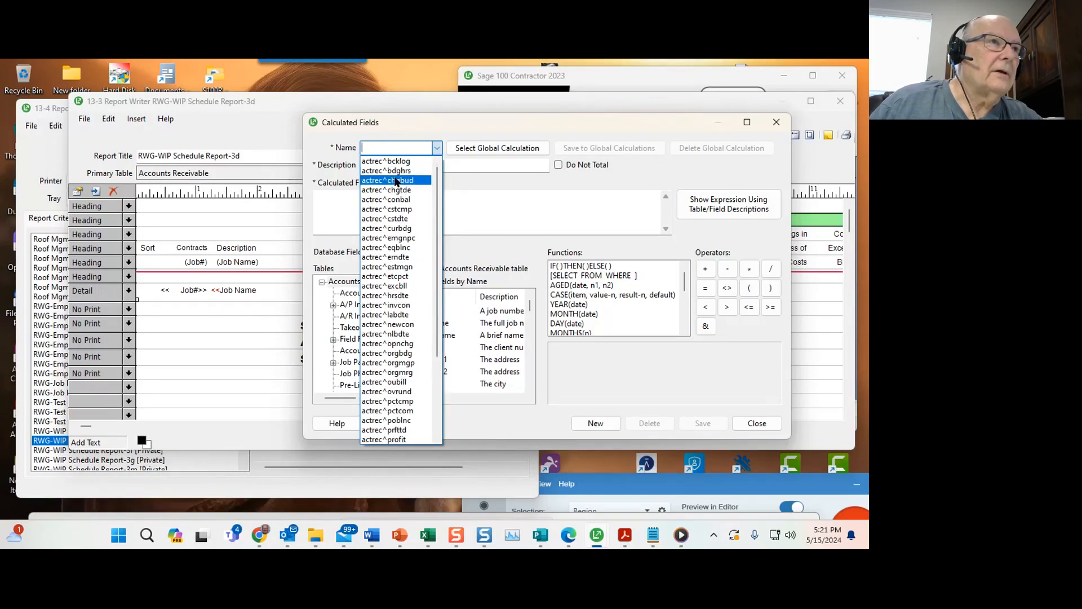
left_click(397, 180)
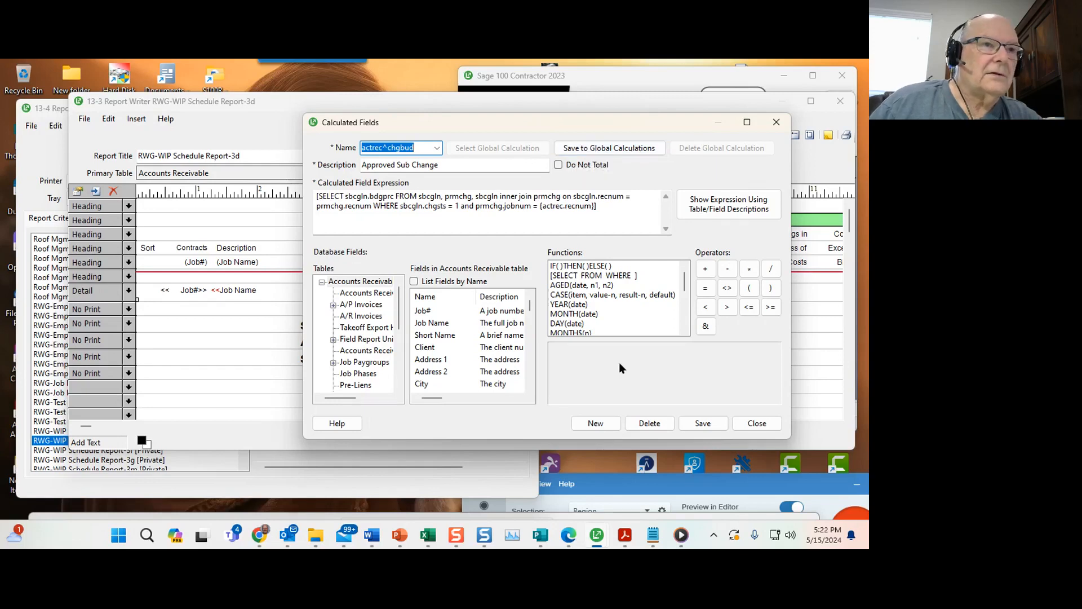
left_click(613, 424)
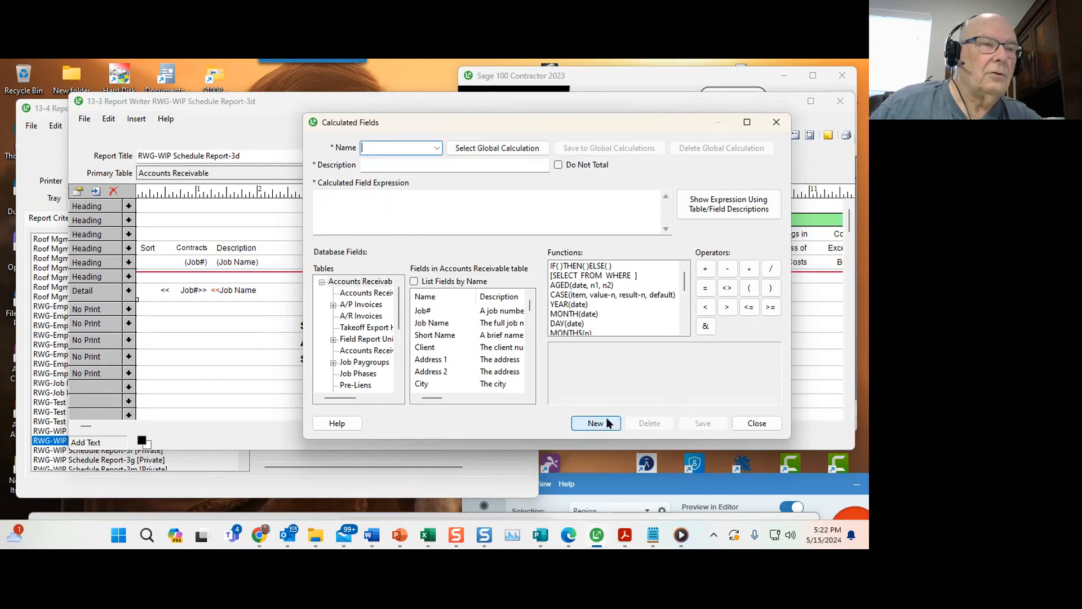
Browse the list of global calculated fields available to the report.
left_click(488, 148)
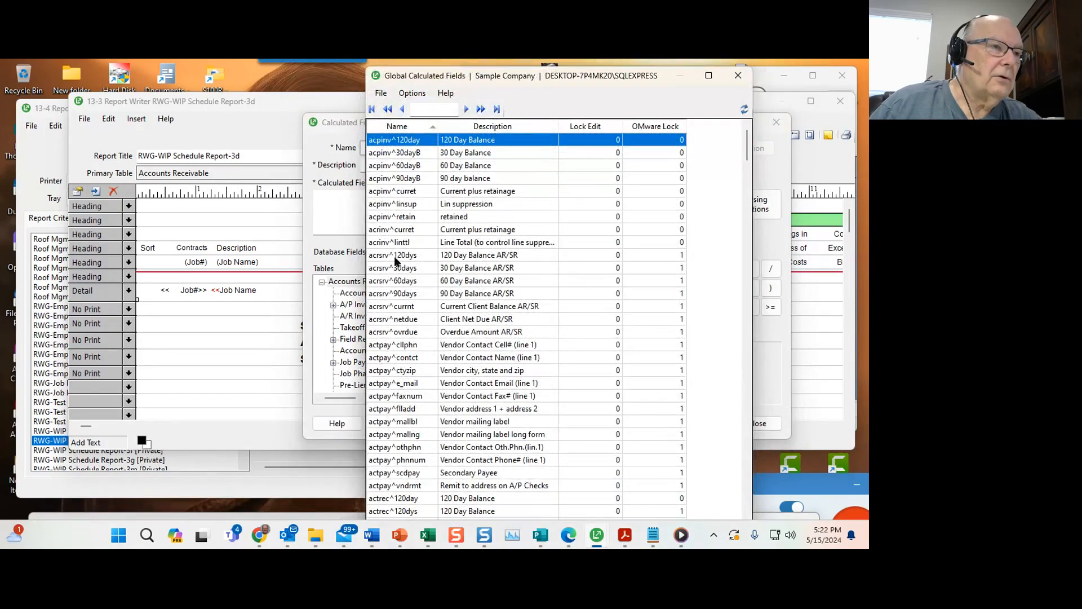
scroll(397, 370, "down", 1)
scroll(395, 389, "down", 15)
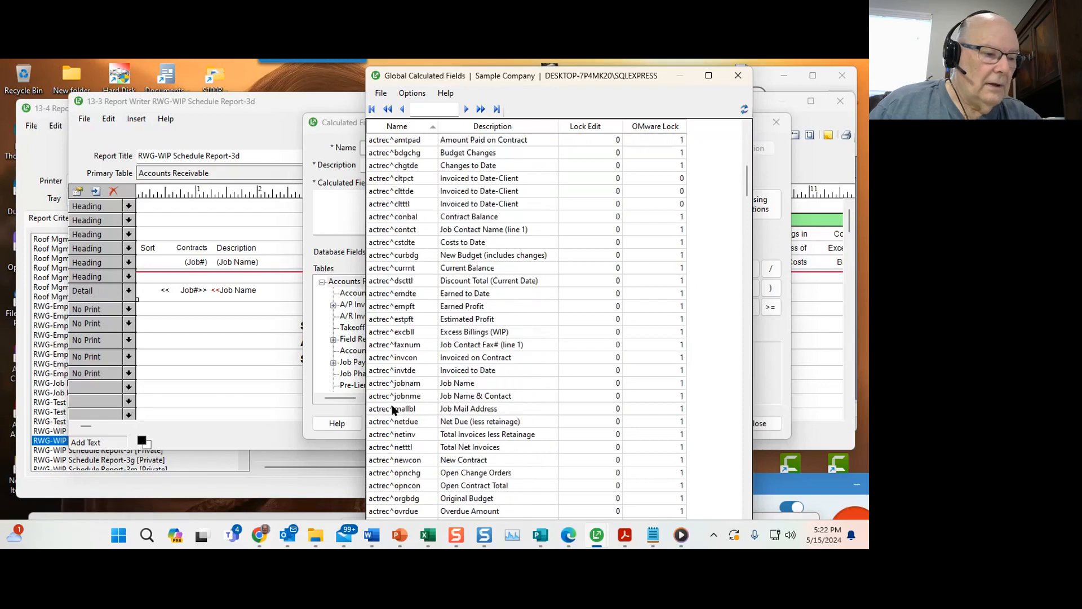
scroll(392, 410, "down", 20)
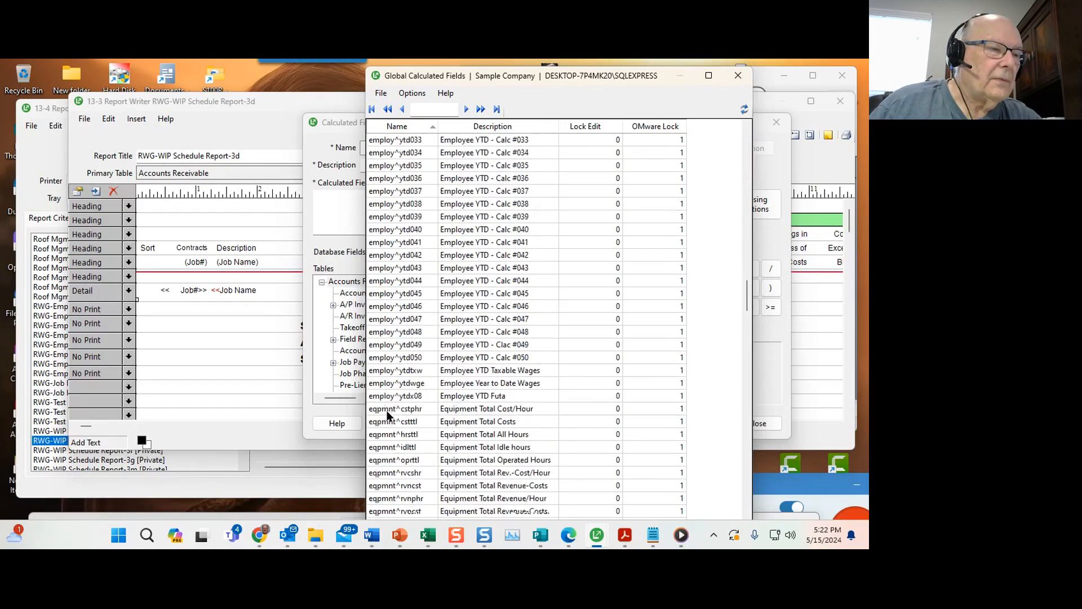
scroll(387, 415, "down", 20)
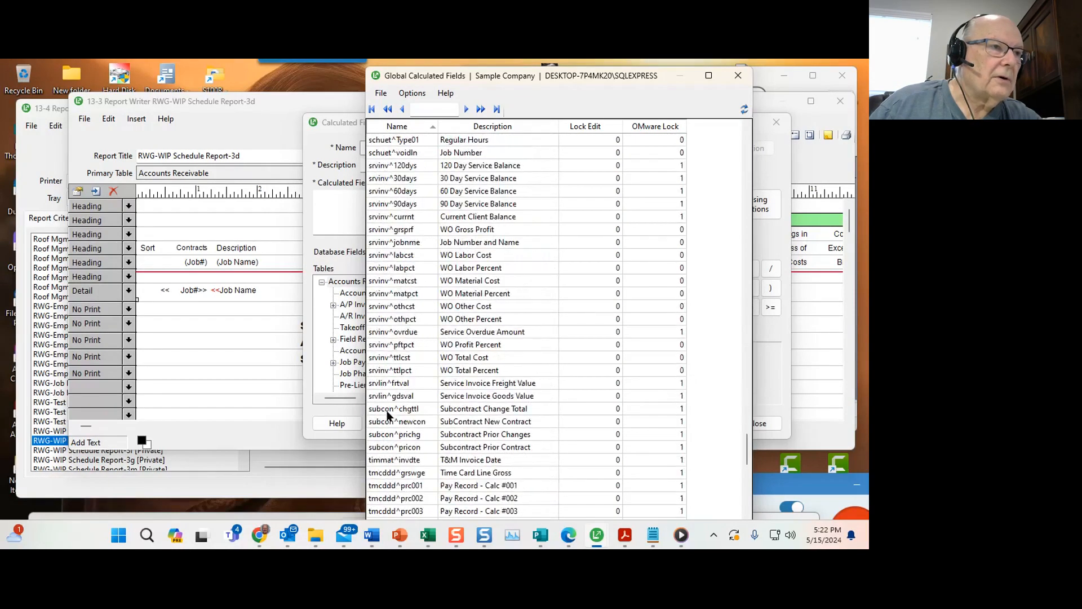
scroll(387, 415, "up", 7)
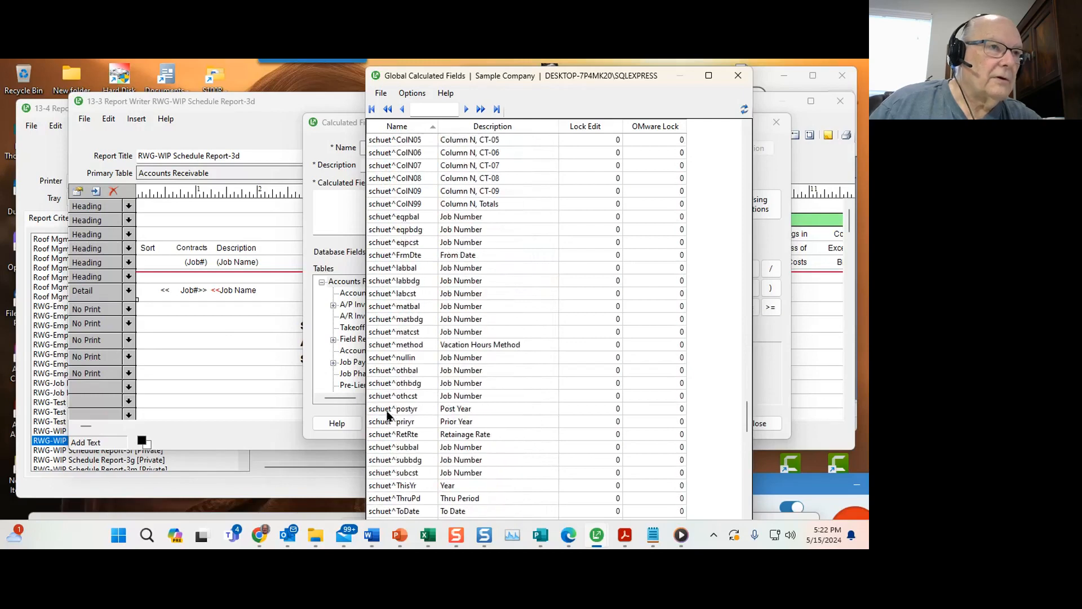
scroll(387, 415, "down", 1)
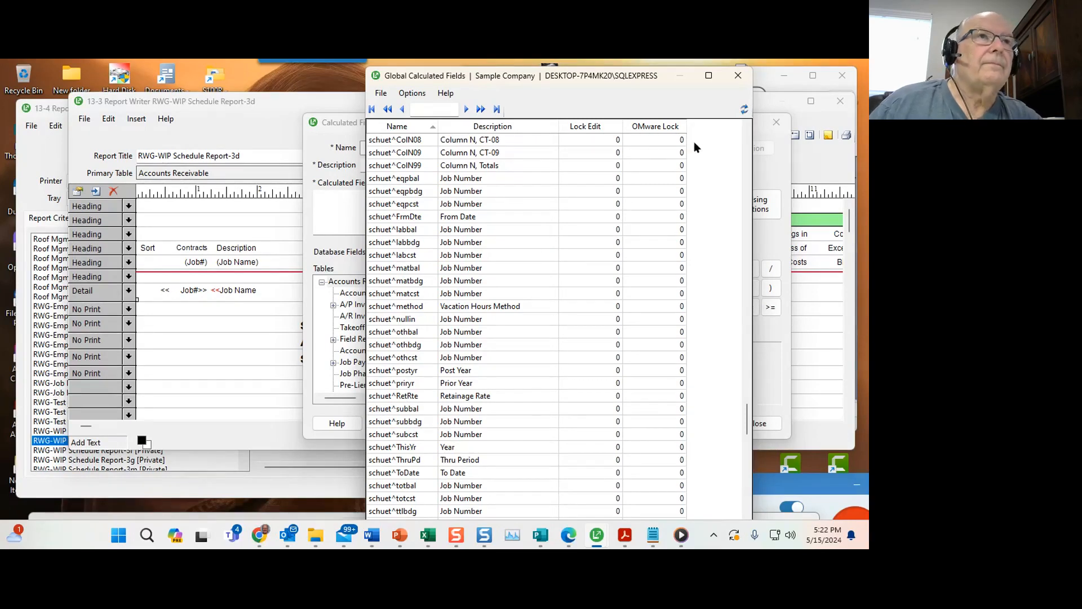
left_click(738, 76)
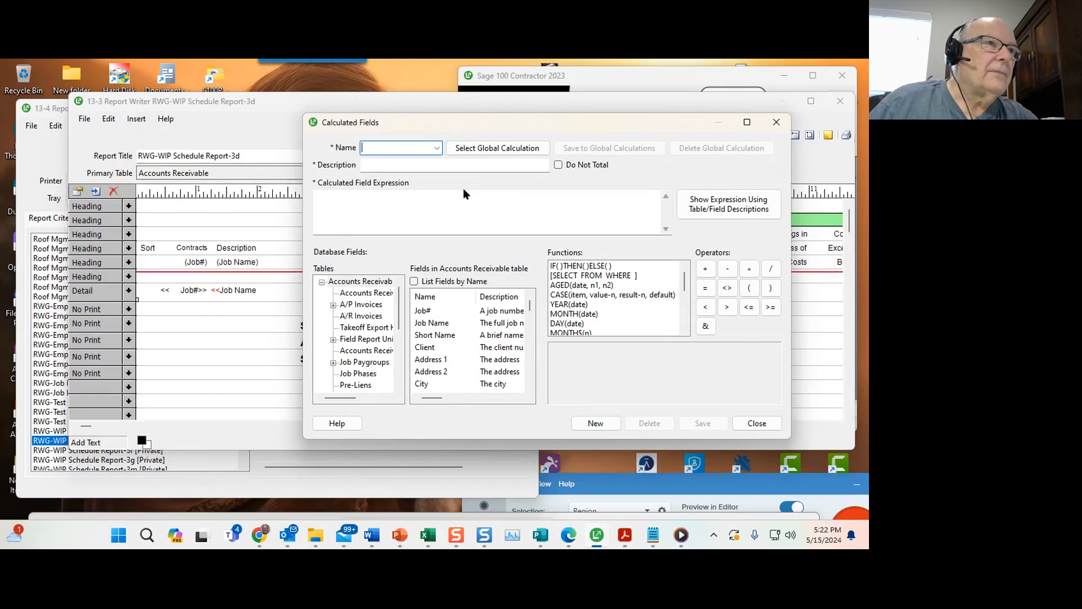
Import the global calculation actrec^cstdte (Costs to Date) into the report, replacing the existing one.
left_click(521, 146)
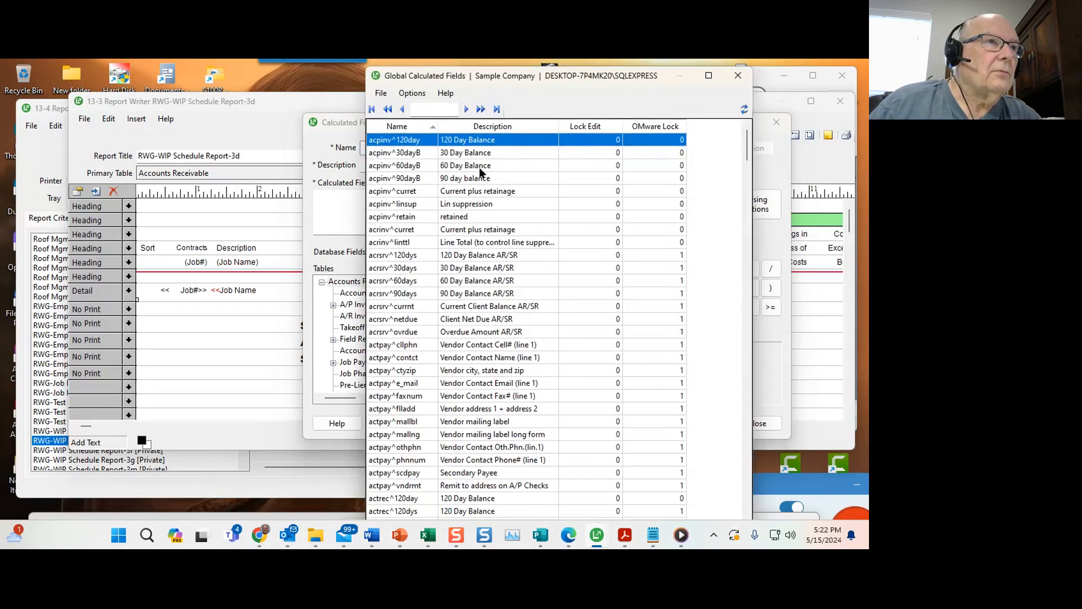
scroll(394, 270, "down", 6)
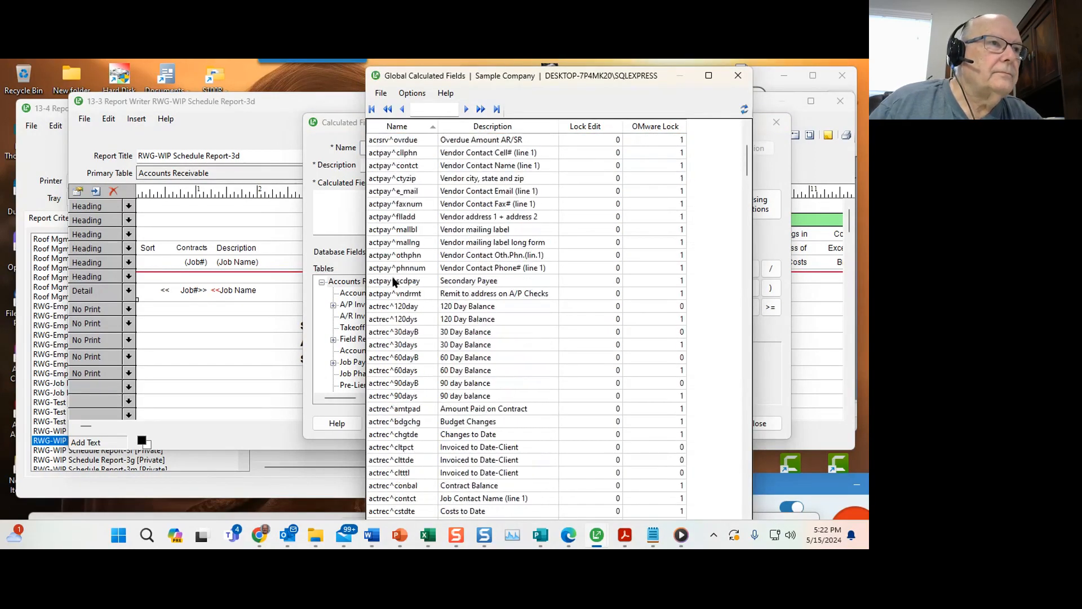
scroll(393, 283, "up", 1)
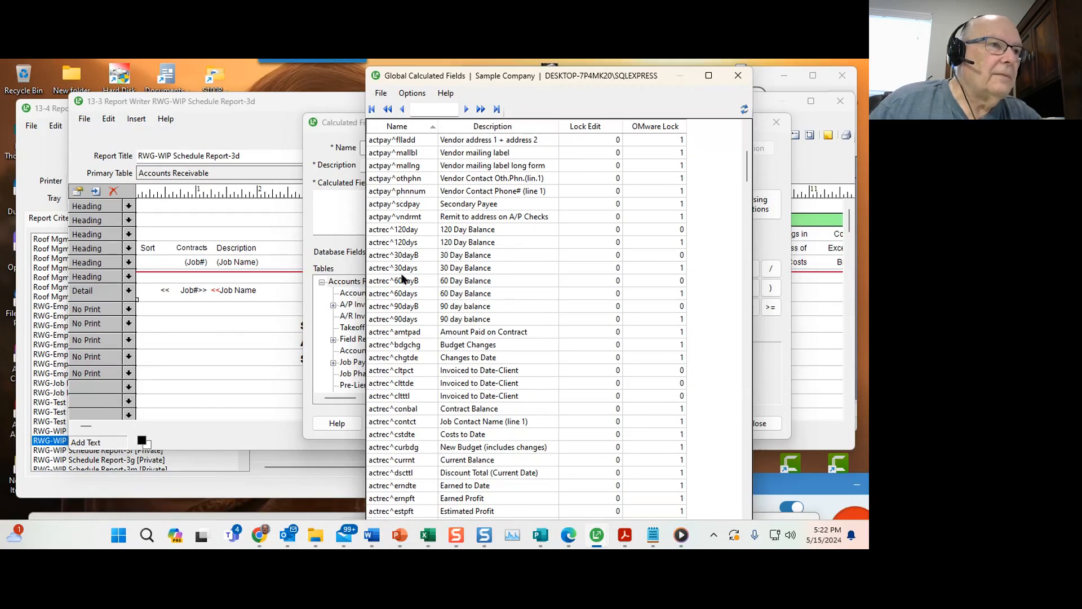
scroll(409, 355, "down", 2)
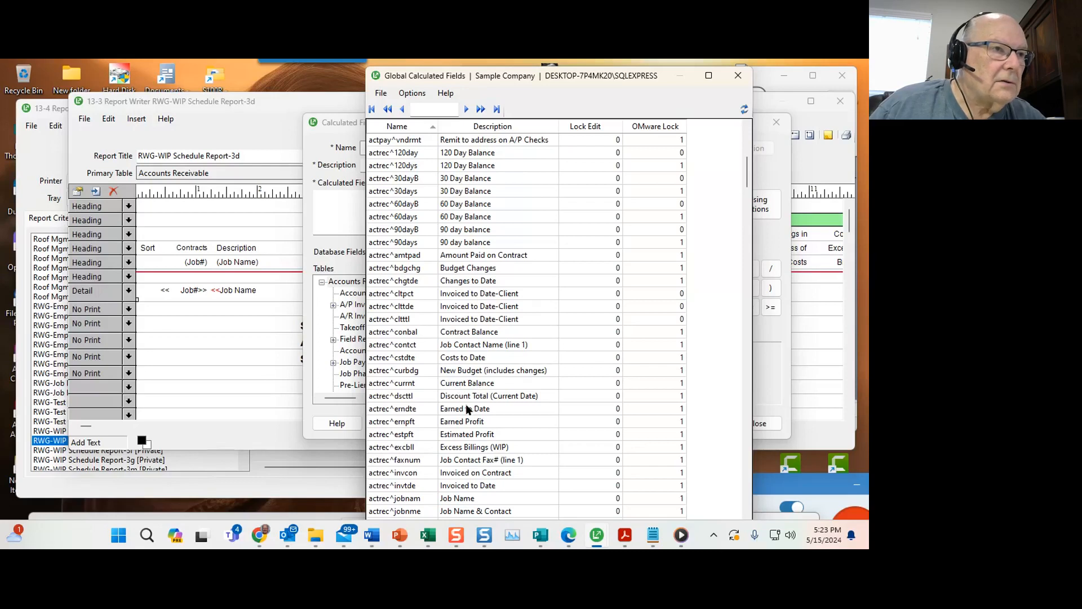
double_click(460, 358)
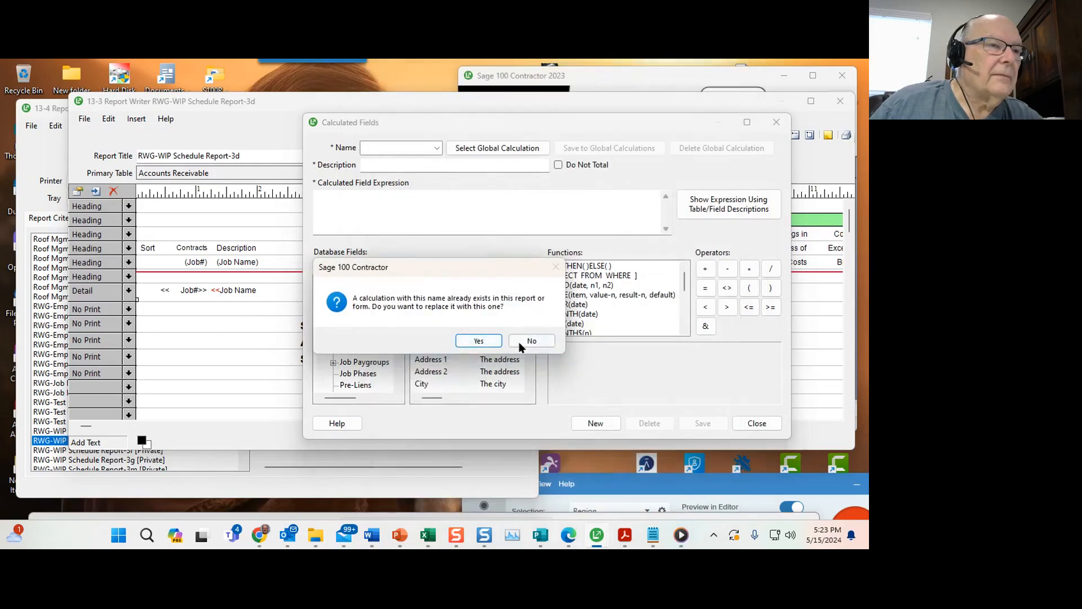
left_click(479, 340)
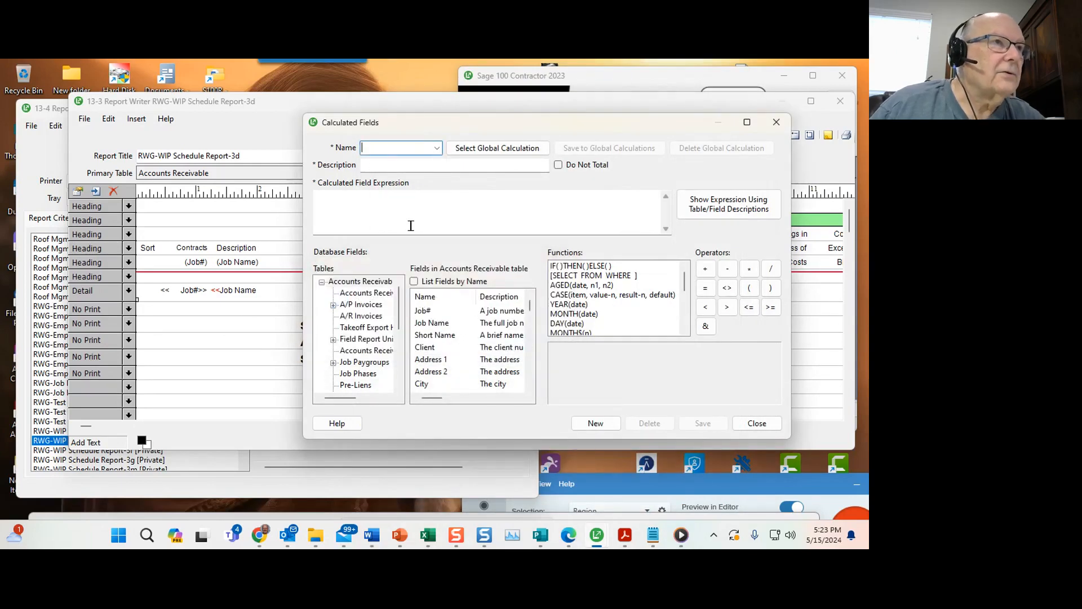
Import the global calculation actpay^scdpay (Secondary Payee) into the report, save it and close the calculated fields.
left_click(480, 149)
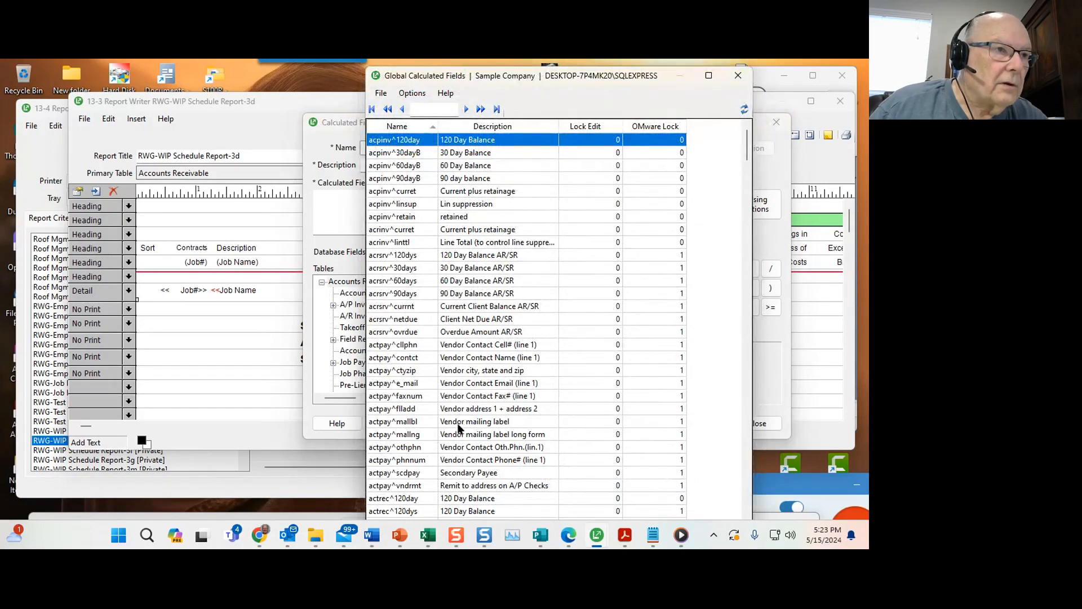
left_click(458, 473)
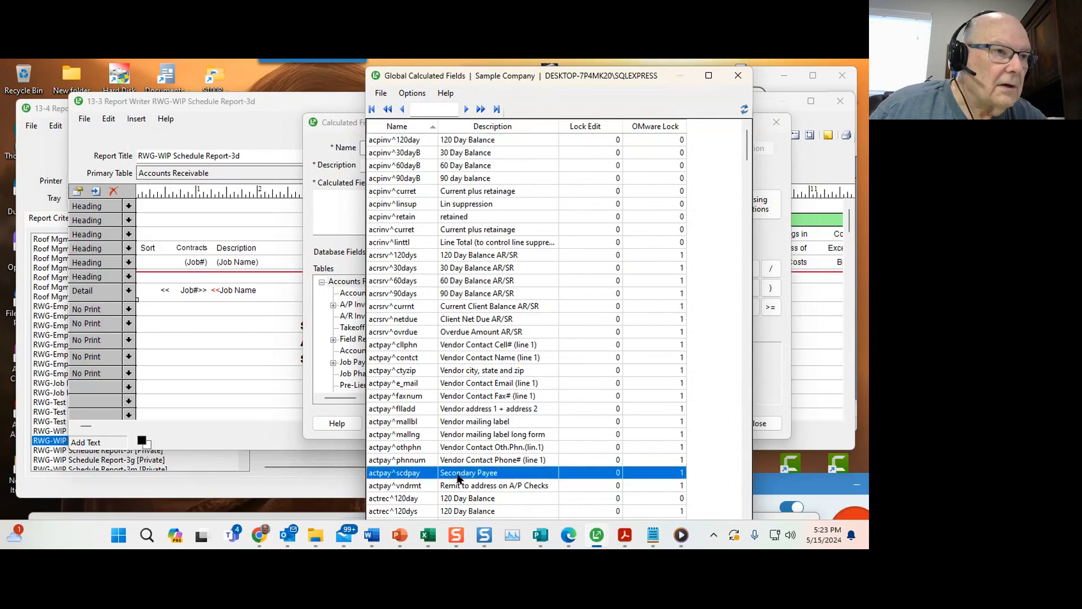
double_click(459, 473)
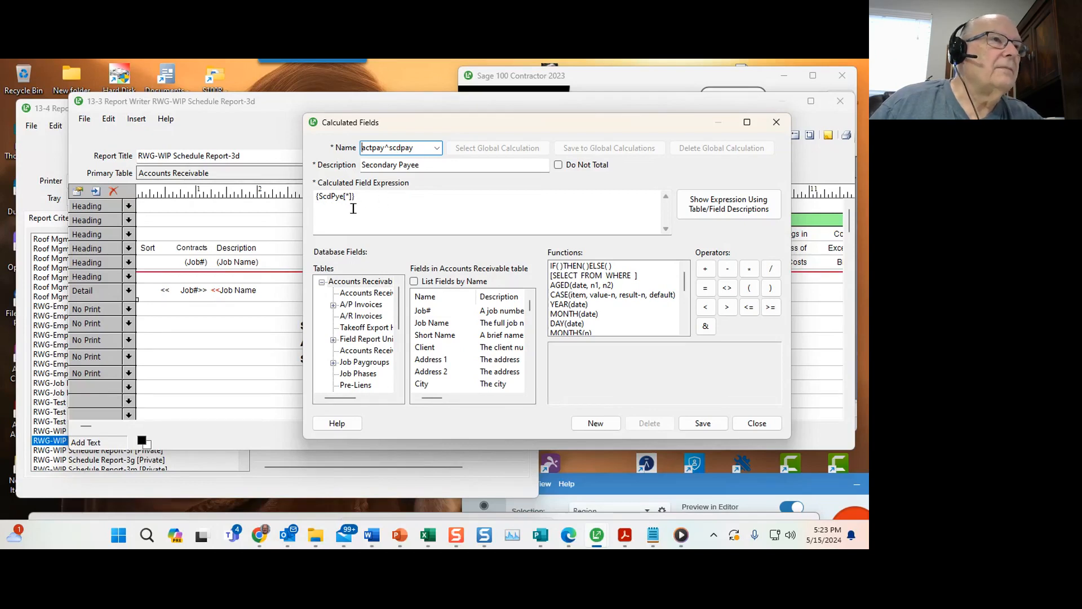
left_click(436, 147)
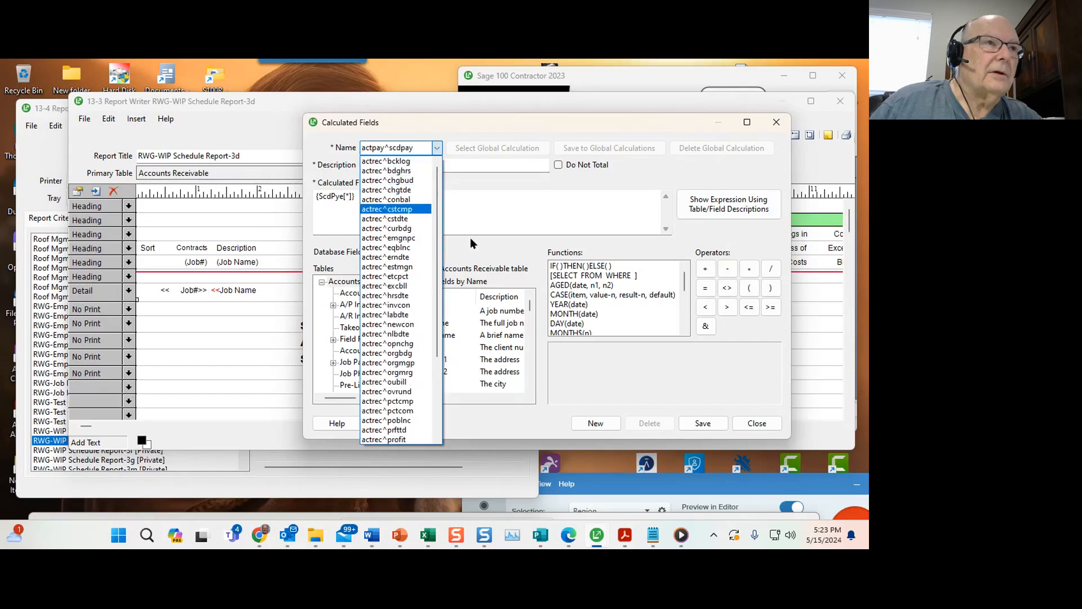
left_click(492, 194)
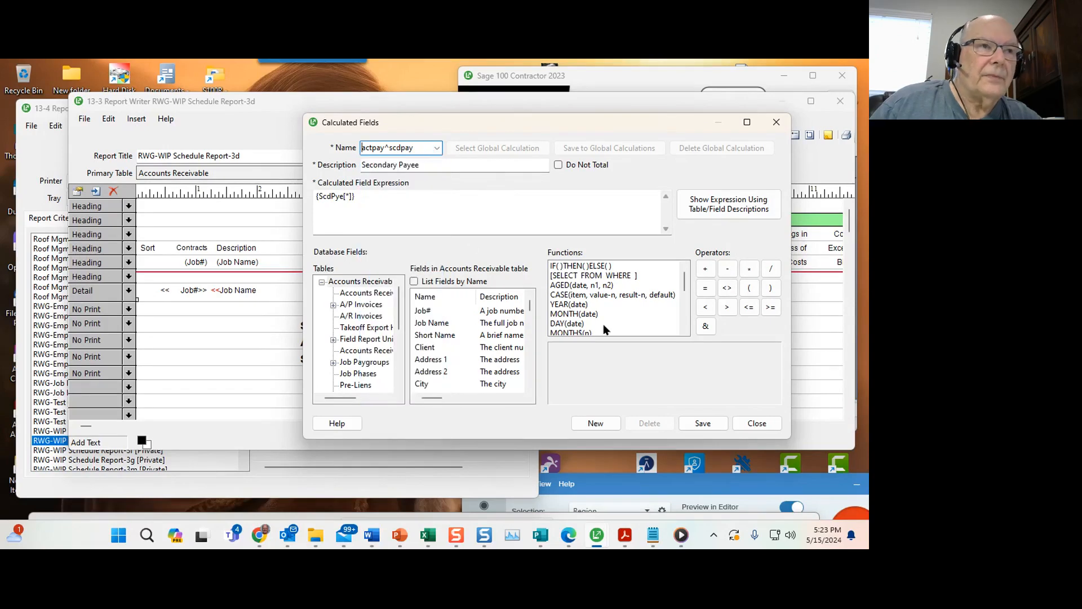
left_click(685, 421)
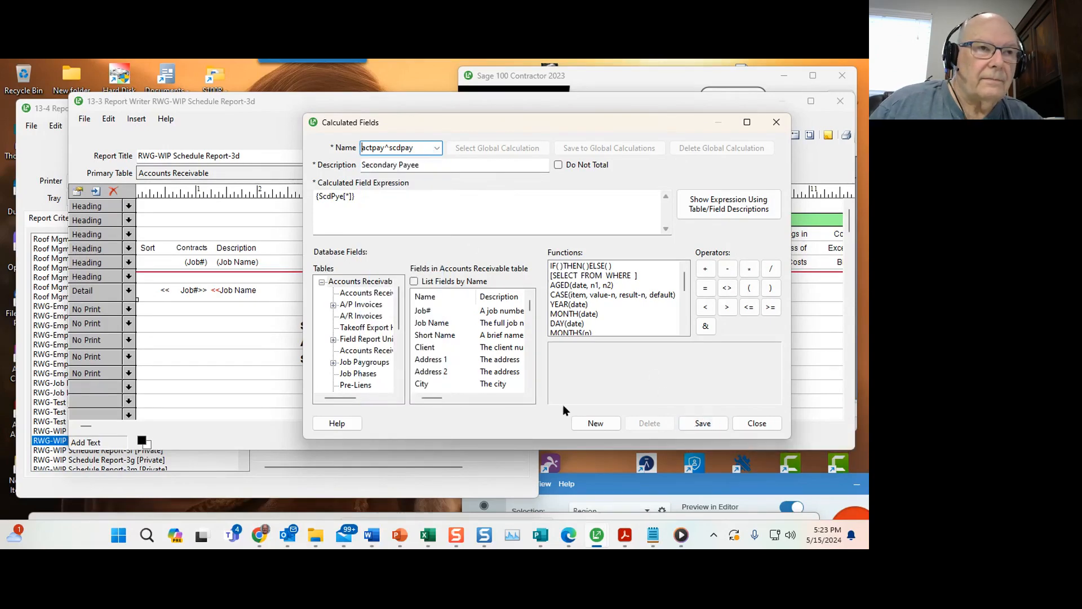
left_click(742, 425)
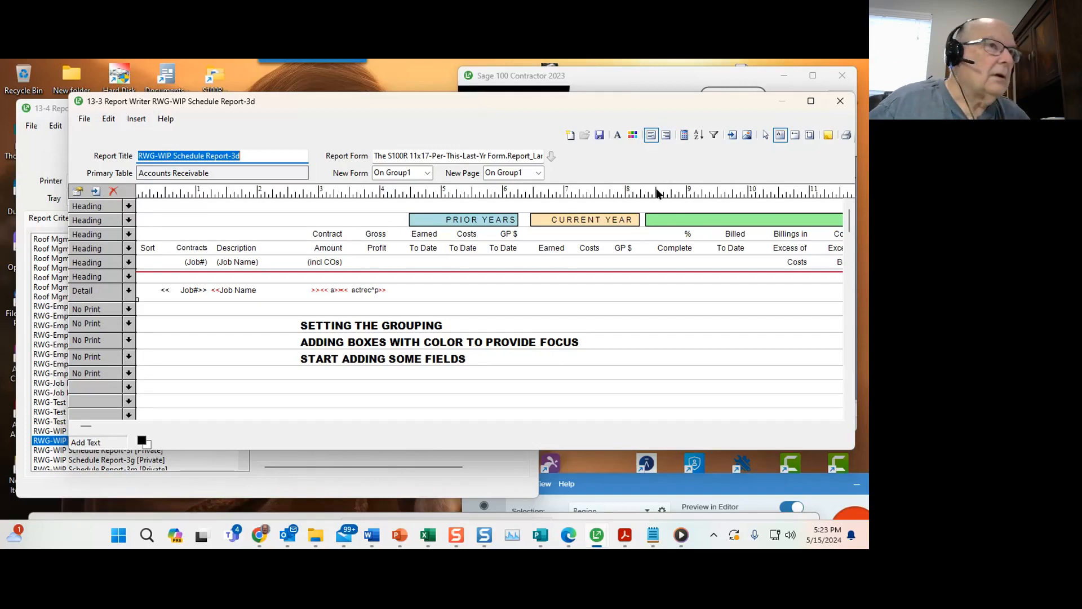
Review the saved Snagit captures of the Excel WIP report and the thru-period and prior-year calculated field expressions.
left_click(684, 136)
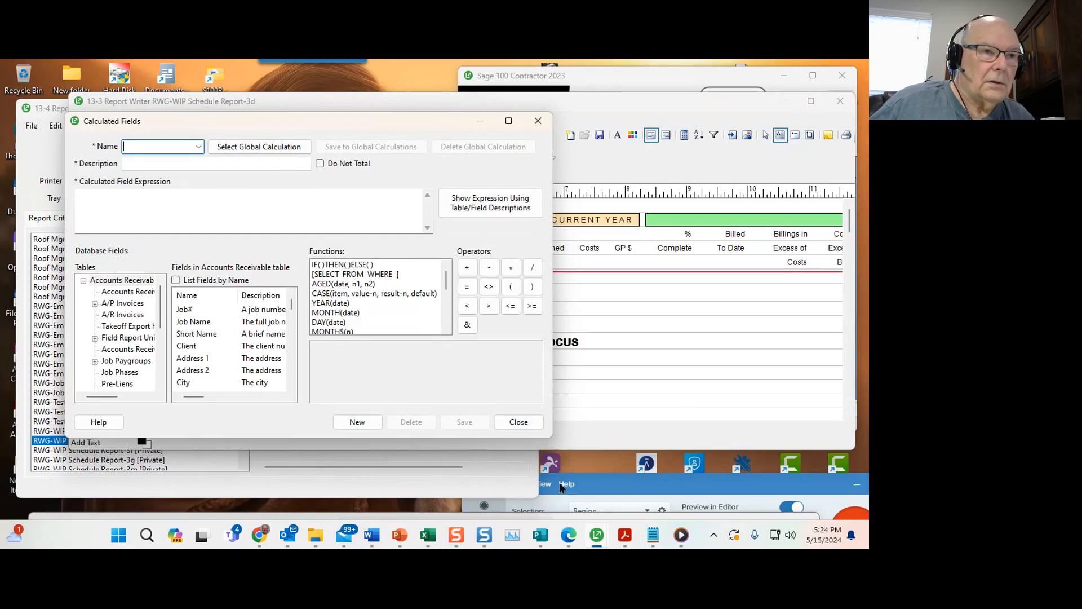
mouse_move(655, 542)
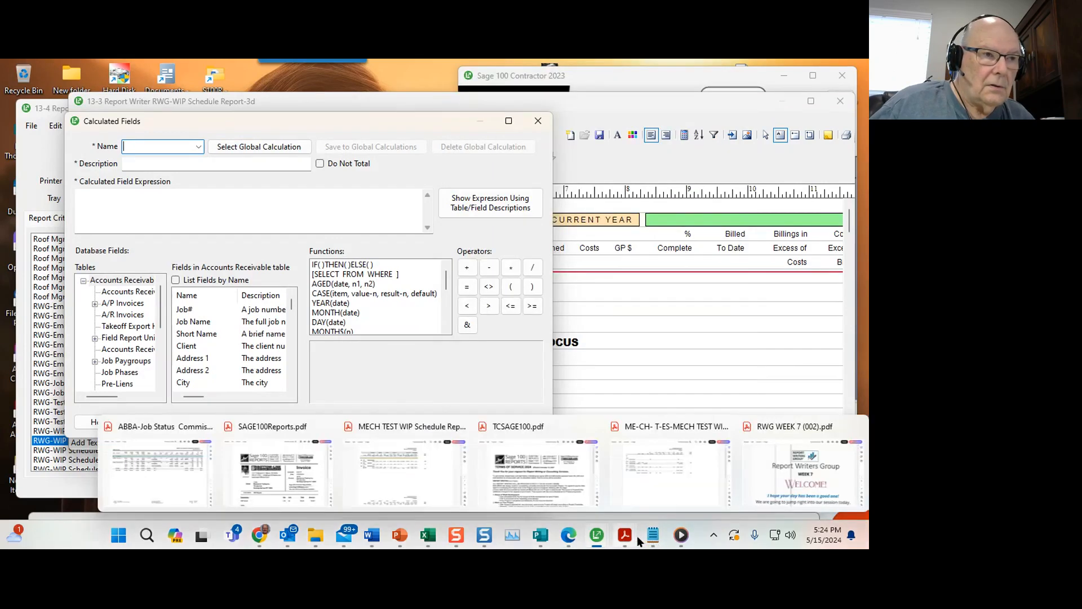
left_click(484, 535)
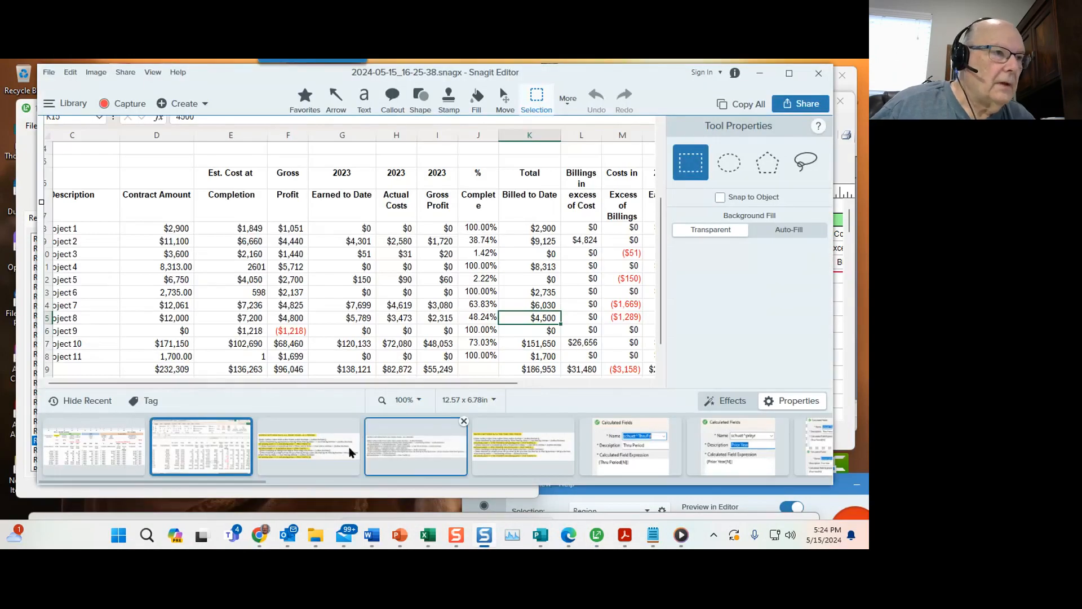
left_click(804, 457)
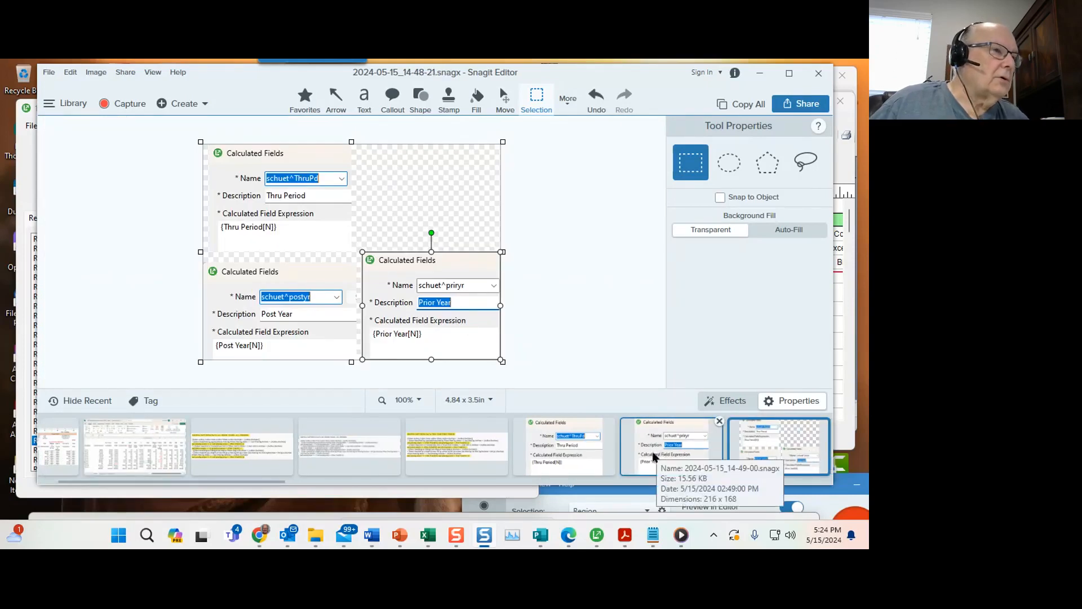
left_click(450, 452)
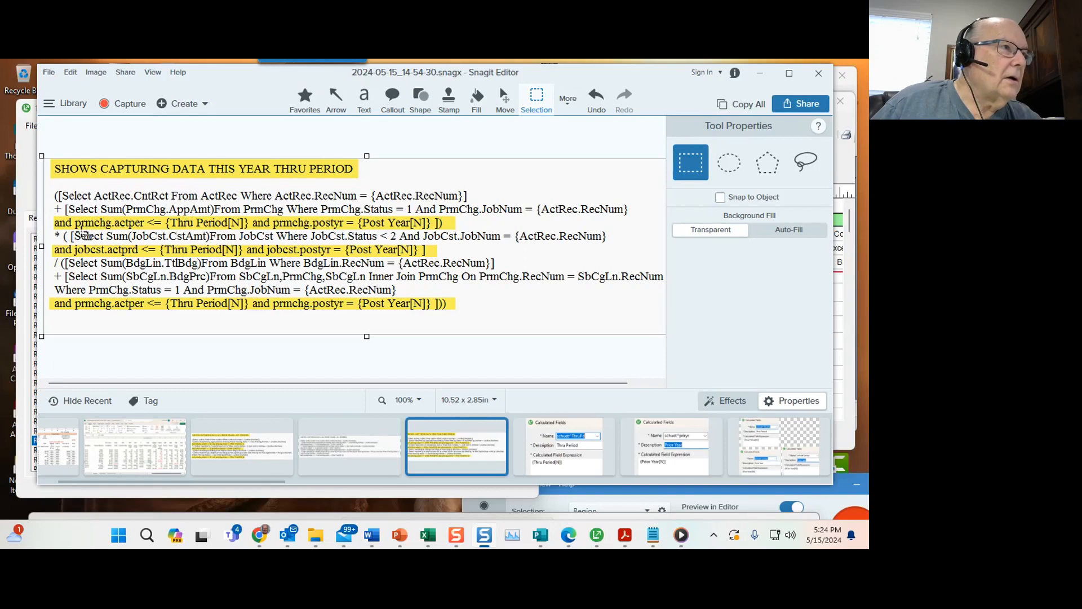
left_click(737, 456)
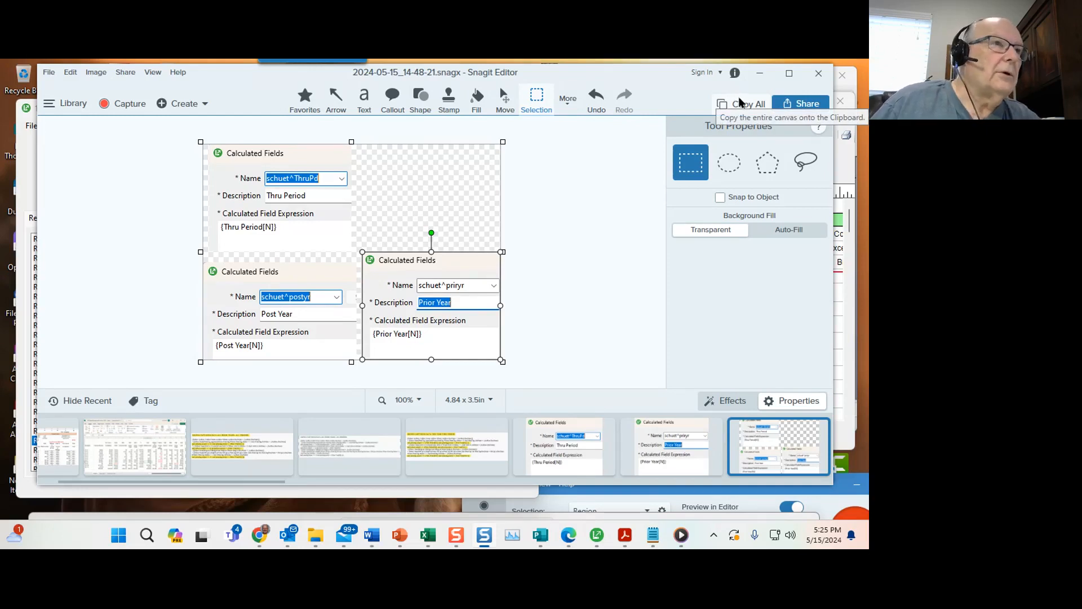
left_click(417, 446)
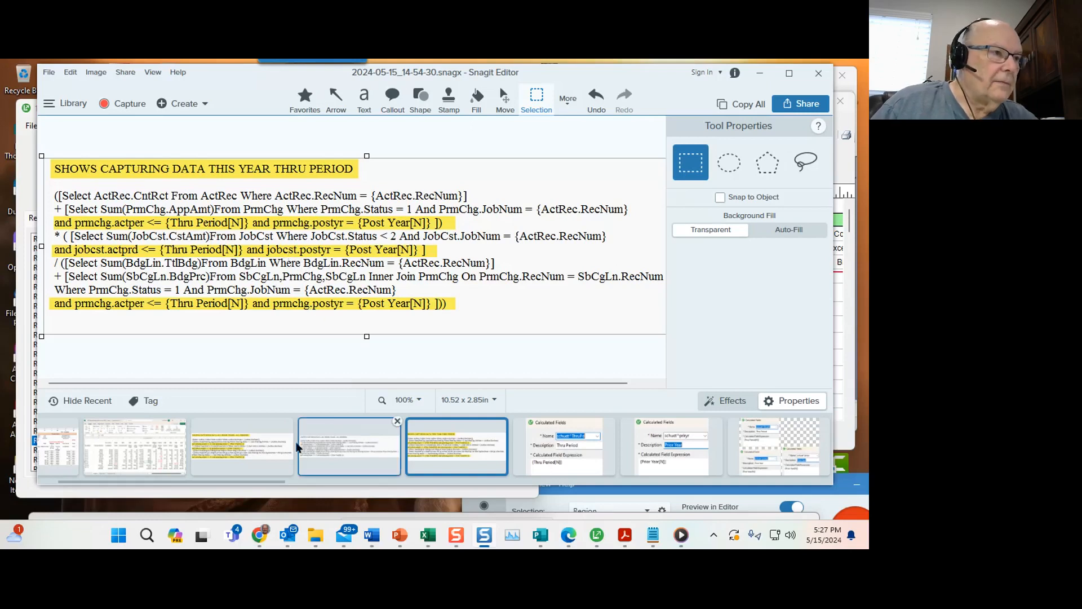
left_click(279, 448)
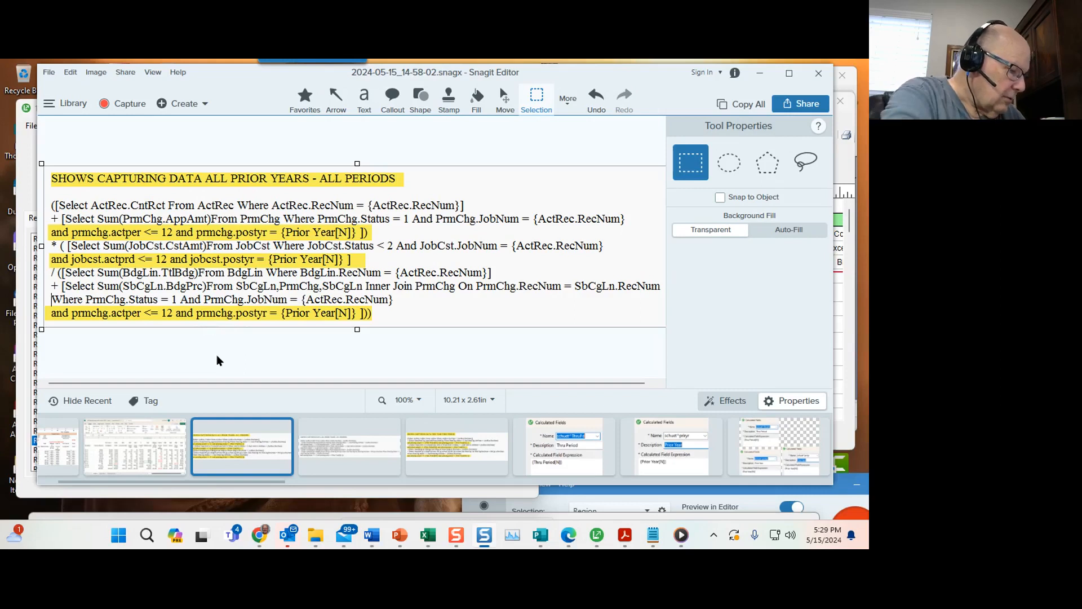
left_click(758, 74)
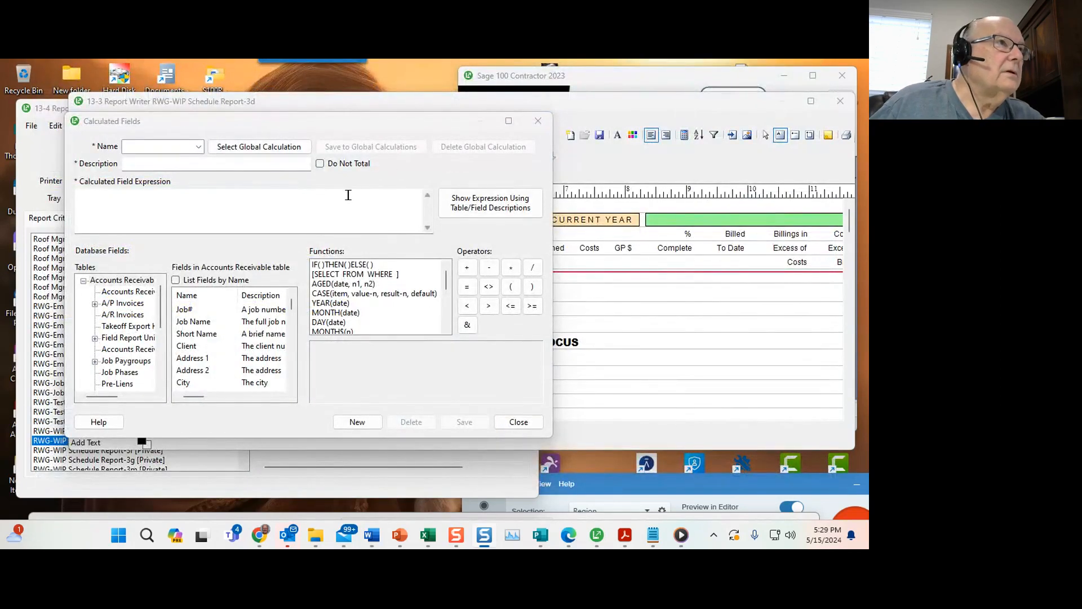
left_click(538, 121)
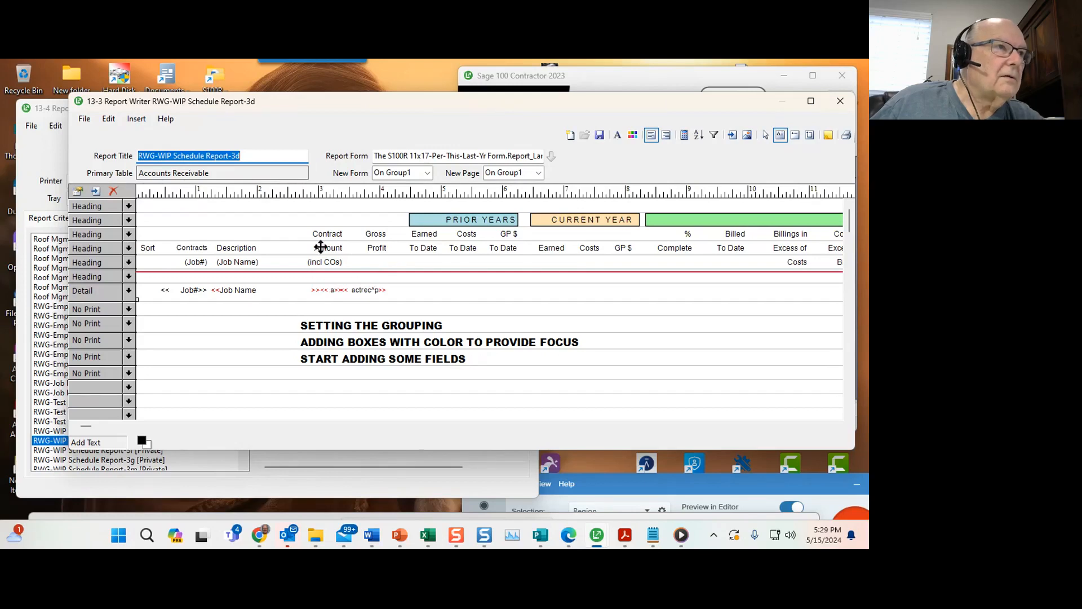
Inspect the properties of the Contract Amount field in the detail row without changing them.
left_click(313, 290)
left_click(330, 290)
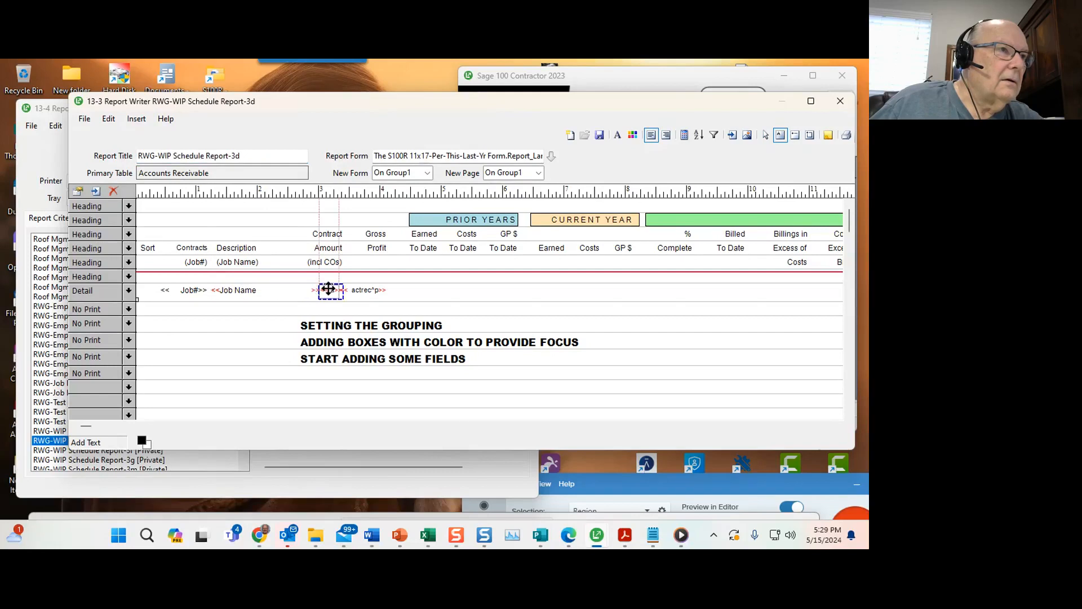
right_click(329, 290)
left_click(355, 298)
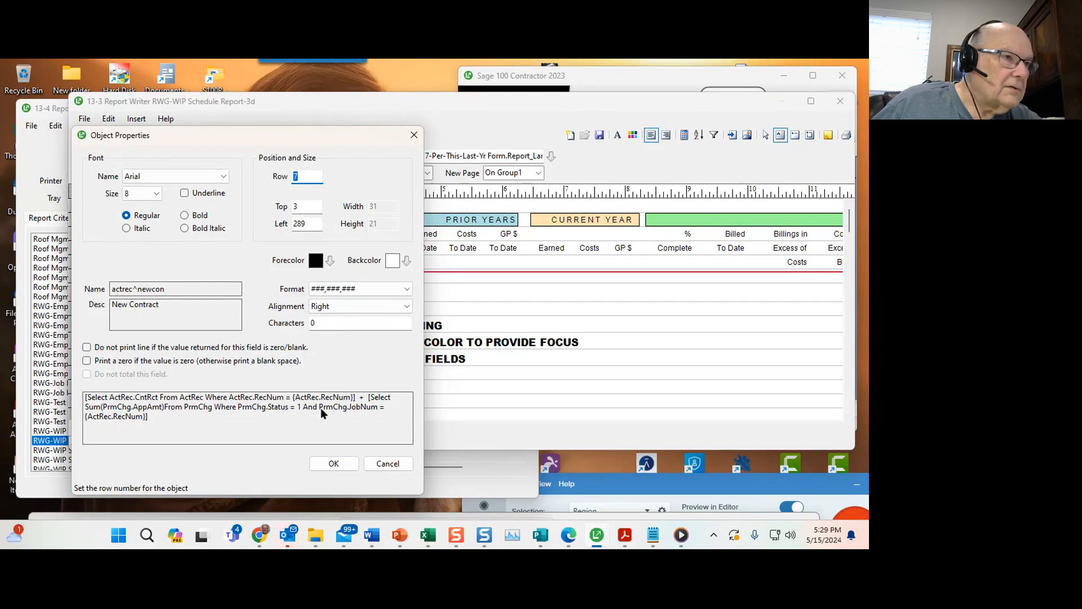
left_click(388, 463)
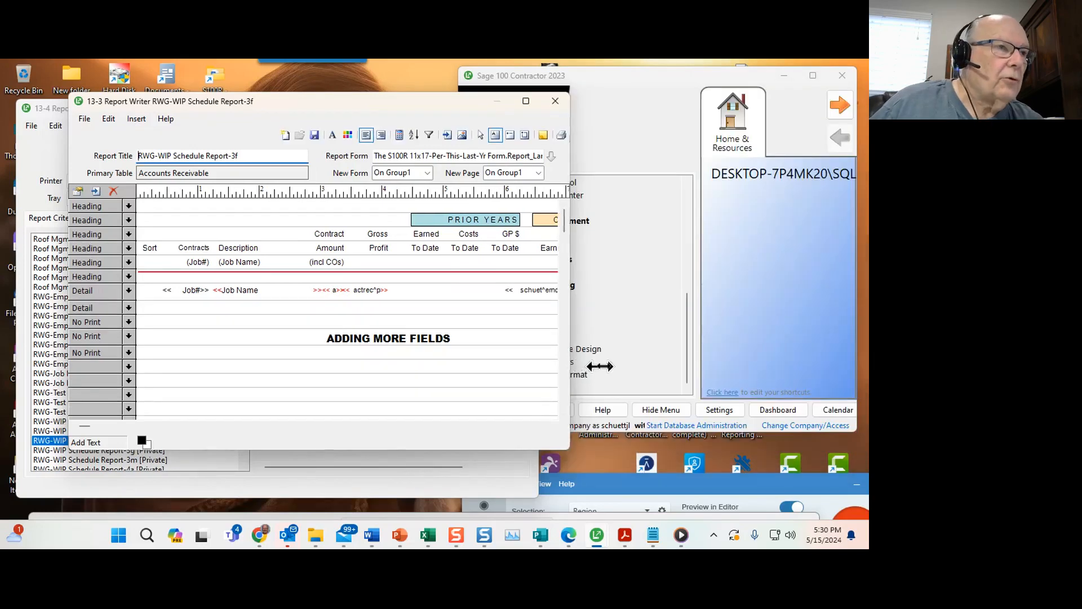
Browse the private report forms, sorted by full form name, and close the form list without choosing one.
left_click_drag(592, 363, 740, 370)
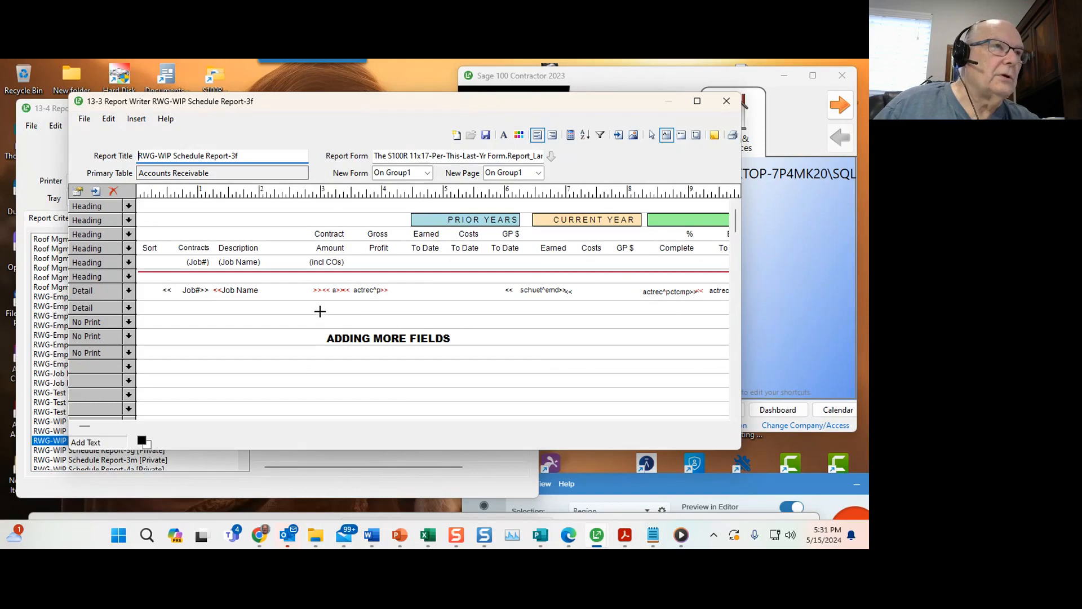
left_click(551, 156)
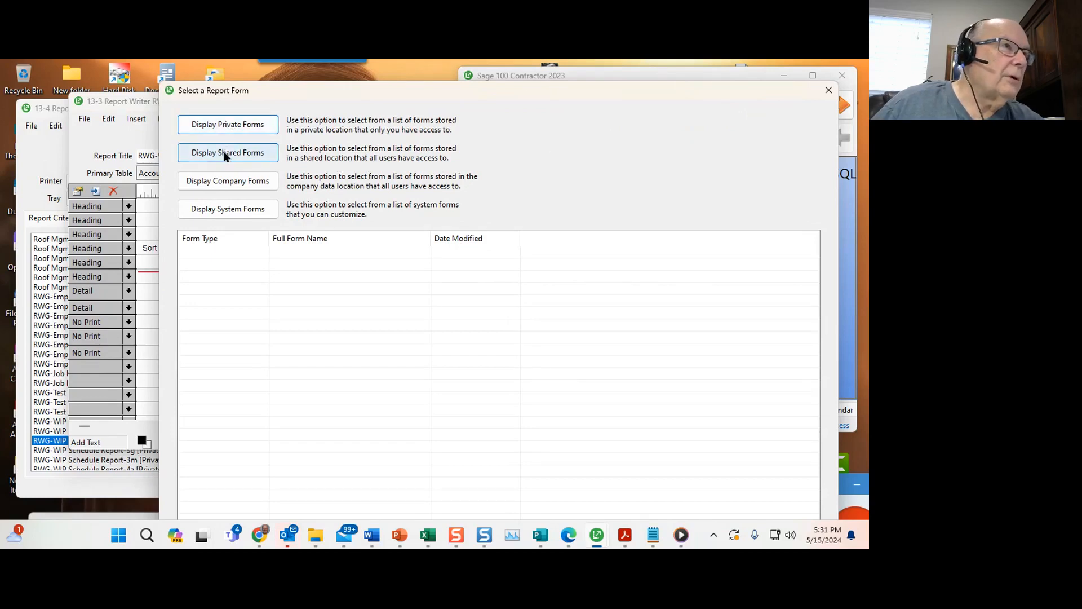
left_click(214, 126)
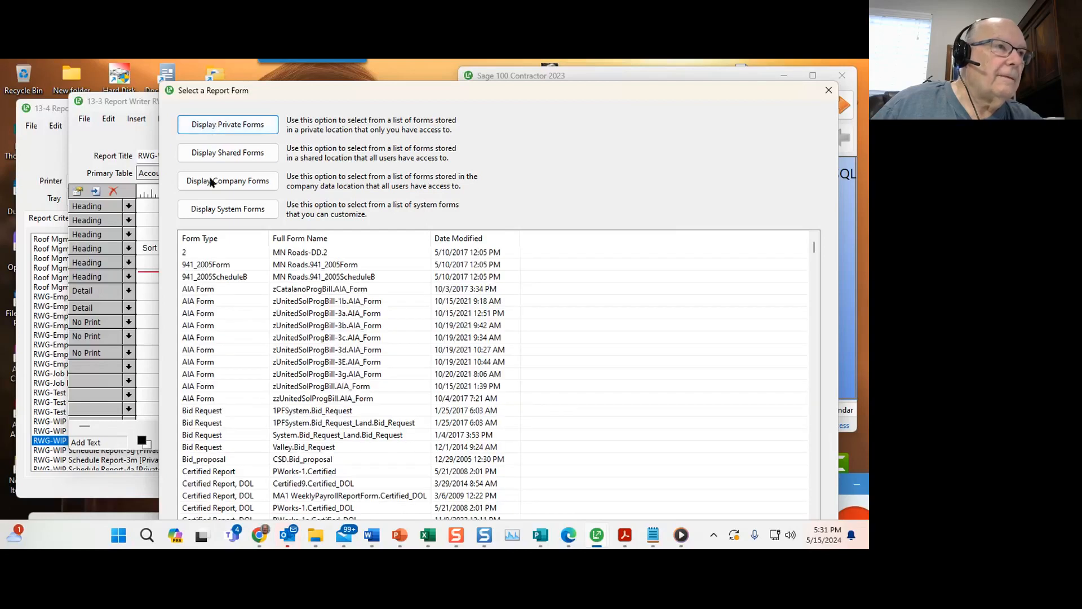
left_click(301, 240)
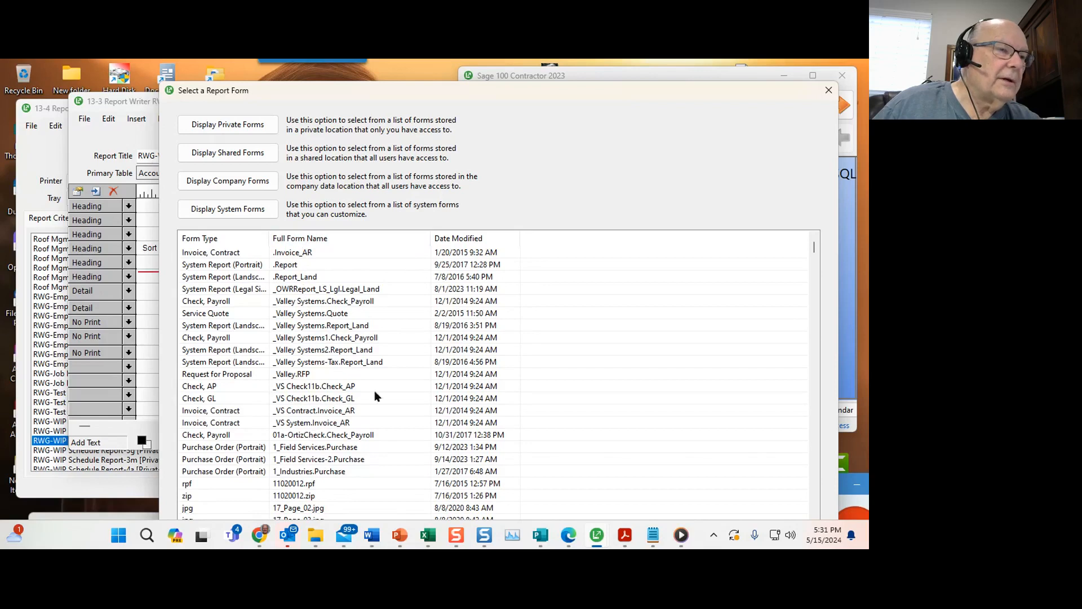
left_click_drag(814, 249, 822, 444)
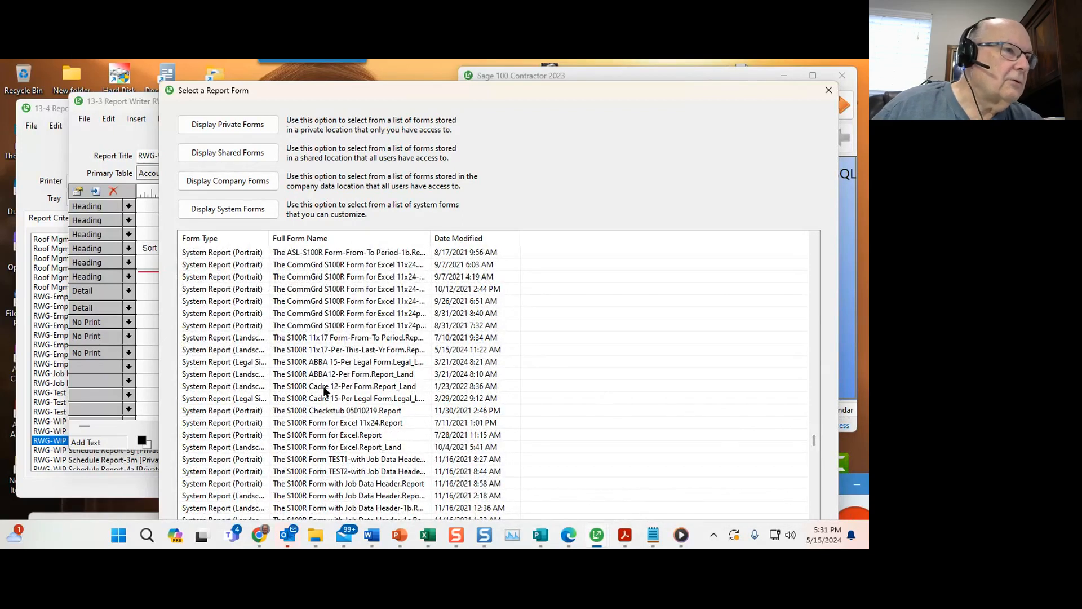
scroll(324, 390, "down", 2)
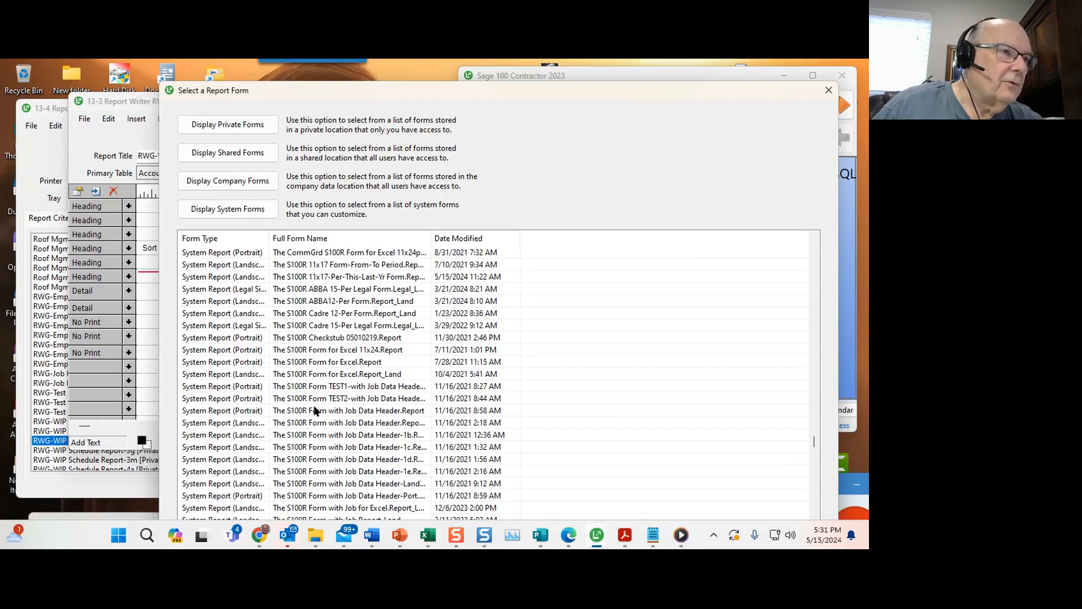
scroll(396, 429, "down", 1)
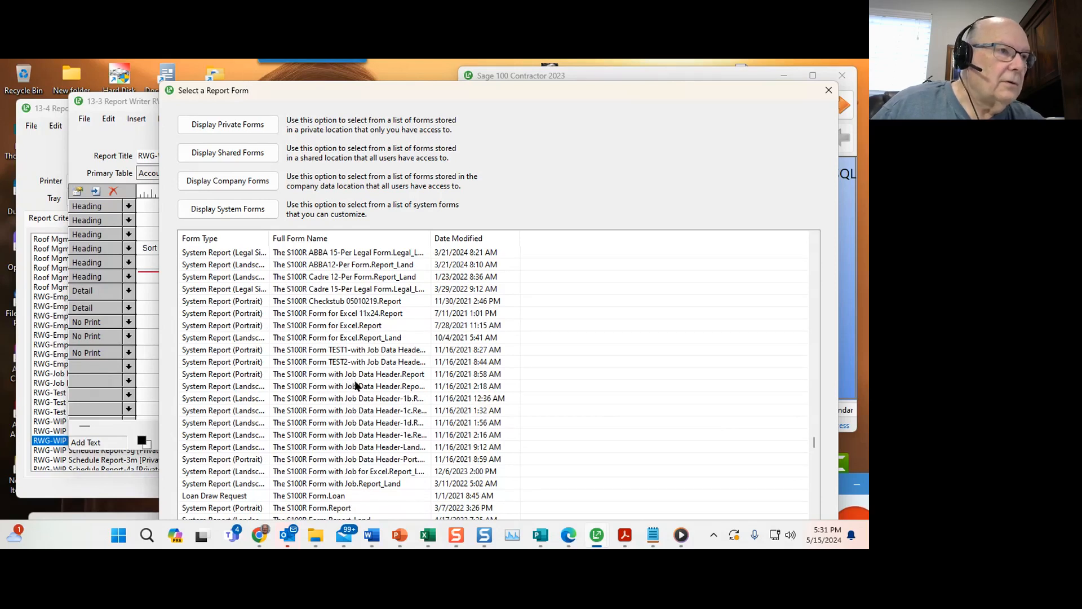
scroll(307, 431, "down", 3)
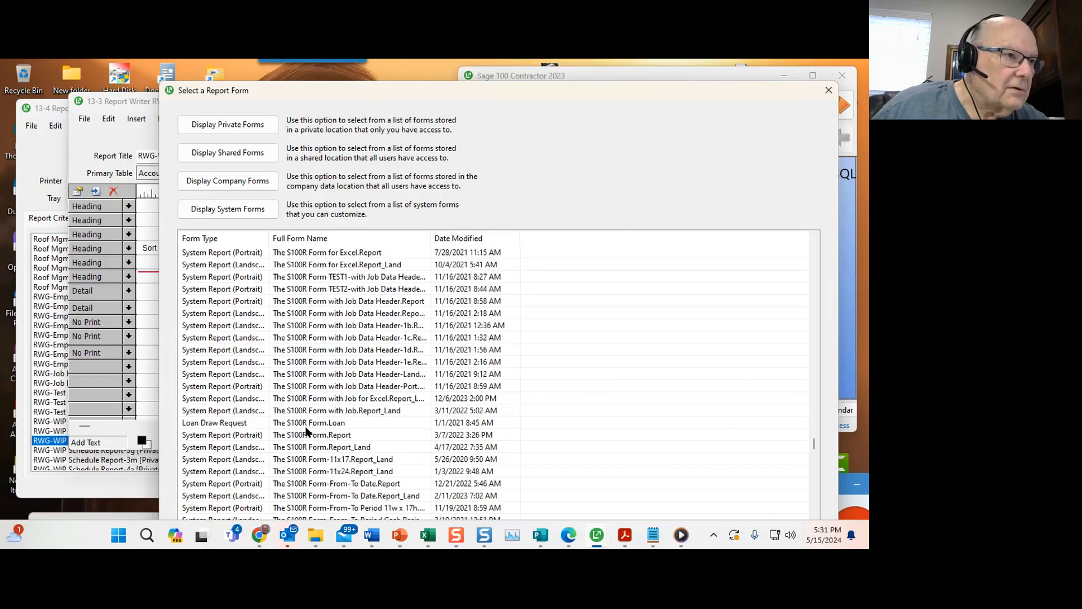
scroll(307, 432, "down", 1)
scroll(307, 437, "down", 1)
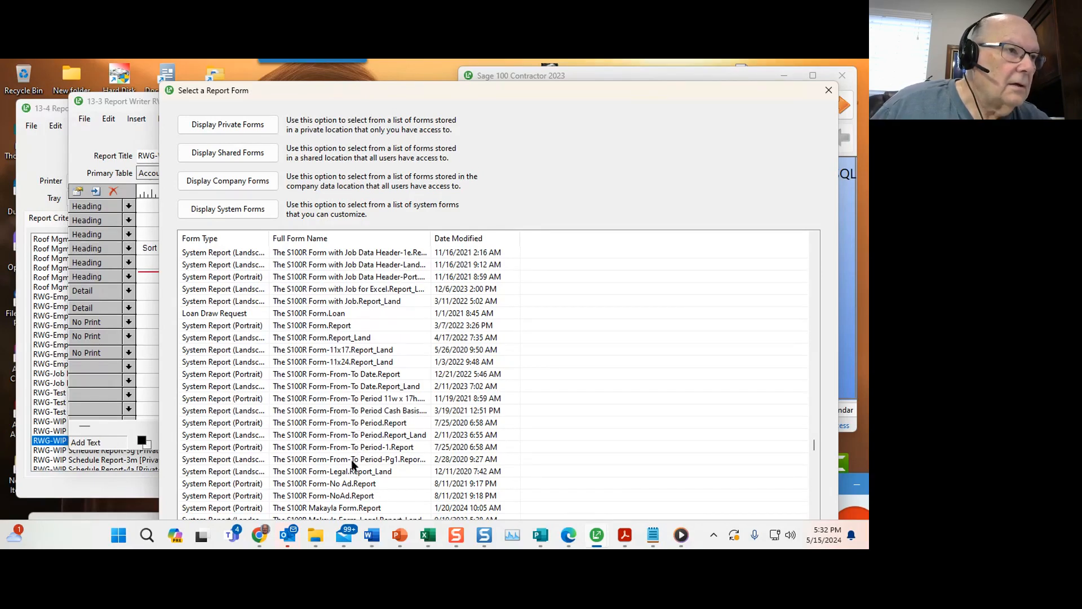
scroll(373, 462, "down", 2)
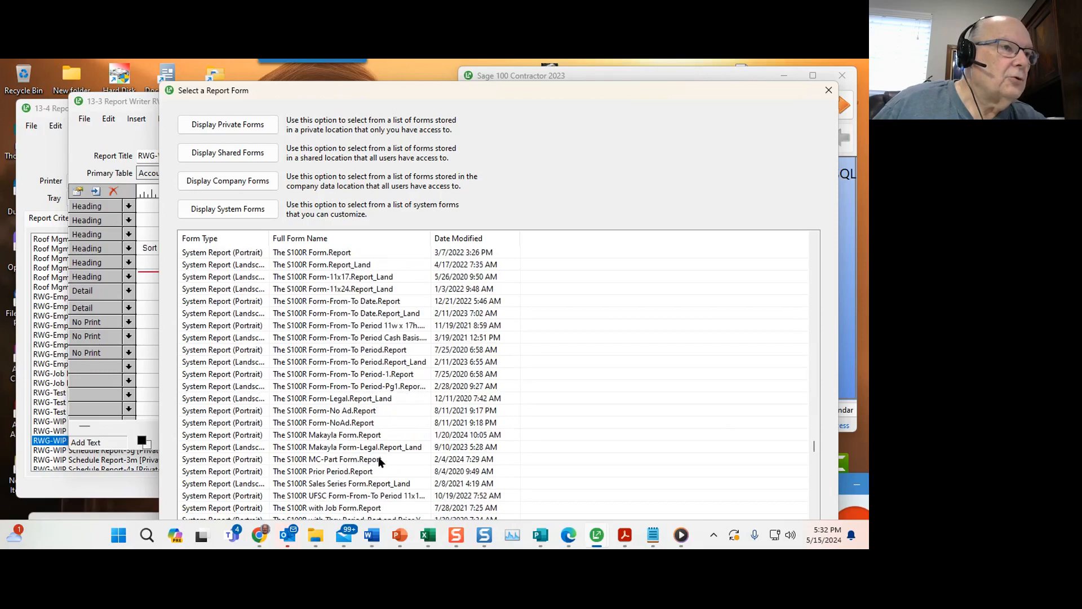
scroll(367, 471, "down", 1)
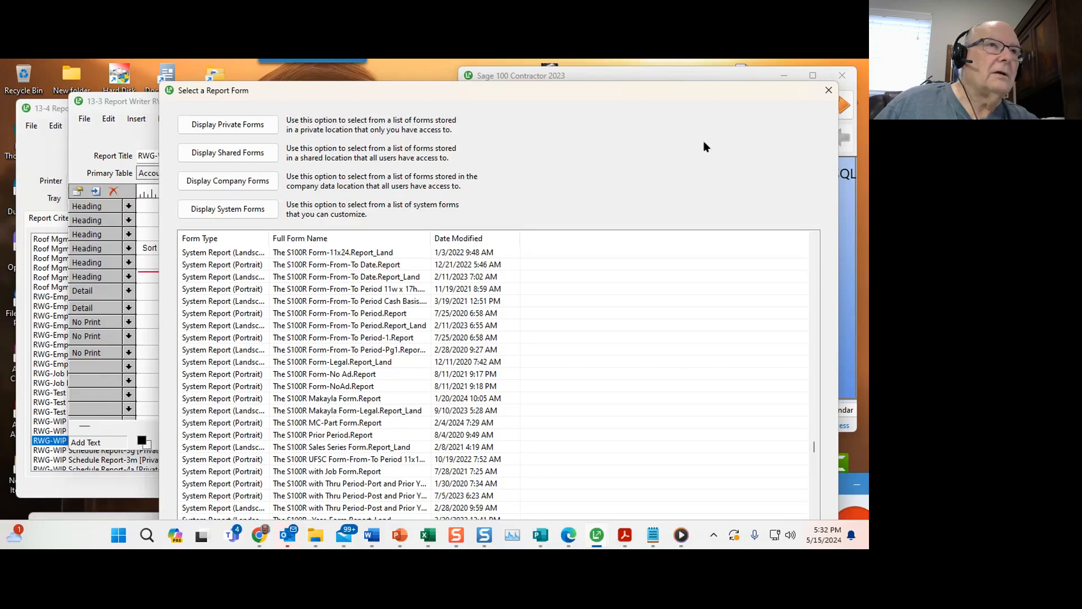
left_click(825, 95)
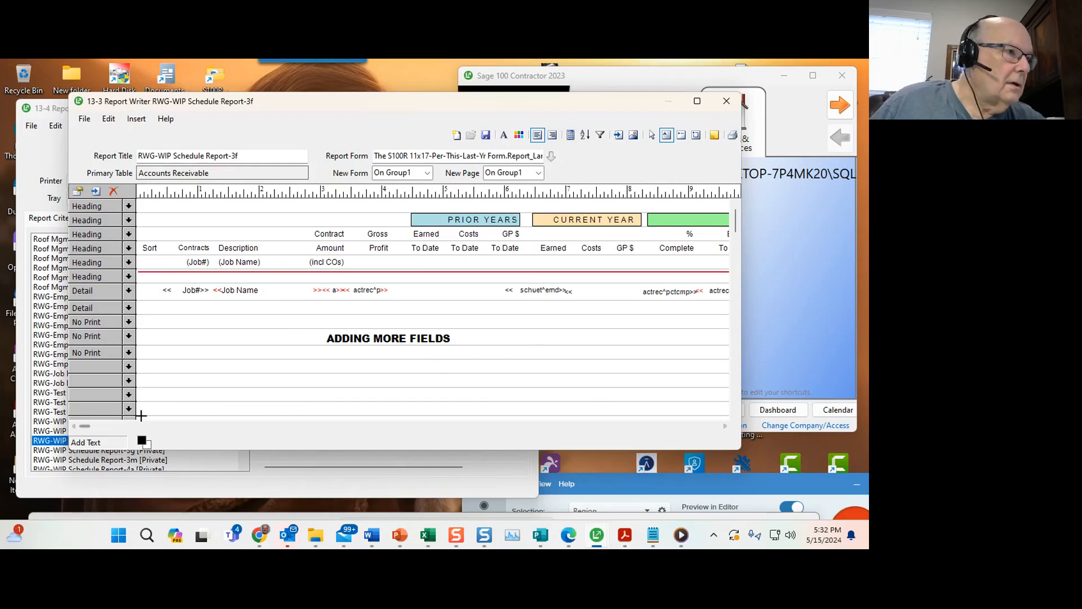
Open the properties of the Total Costs field under Project Totals in the detail row.
left_click_drag(82, 426, 277, 428)
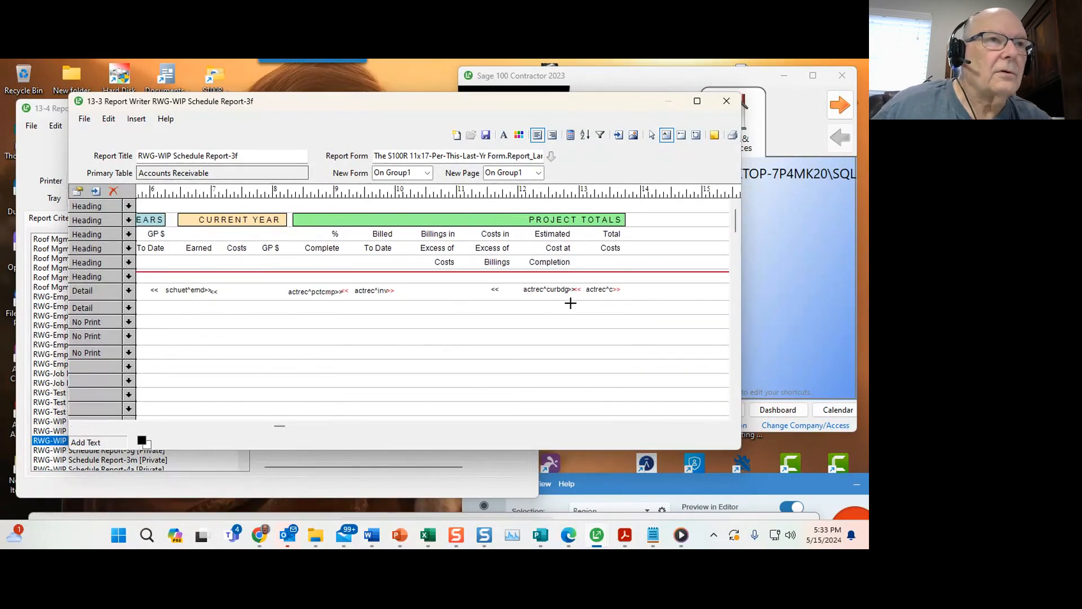
left_click(596, 291)
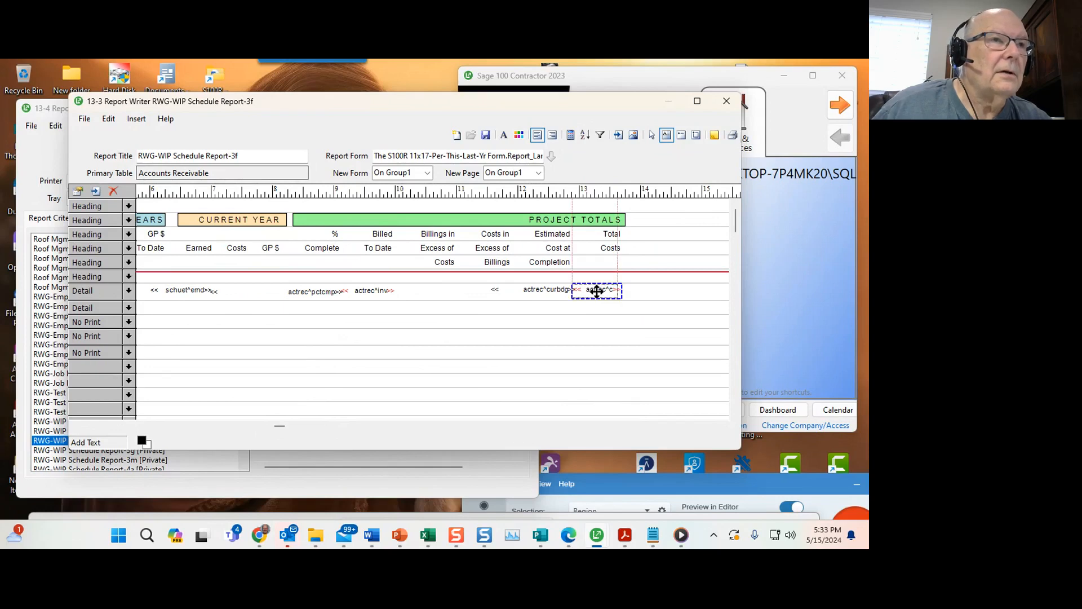
right_click(598, 293)
left_click(636, 299)
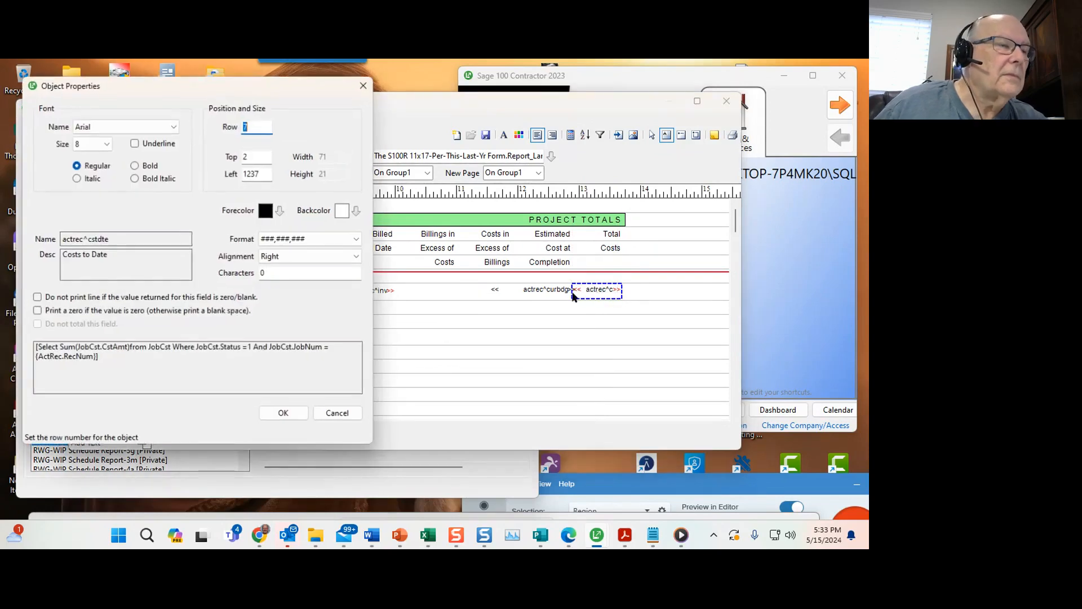
Review the calculated expressions of the Total Costs and Estimated Cost at Completion fields, closing each without changes.
left_click_drag(244, 91, 440, 94)
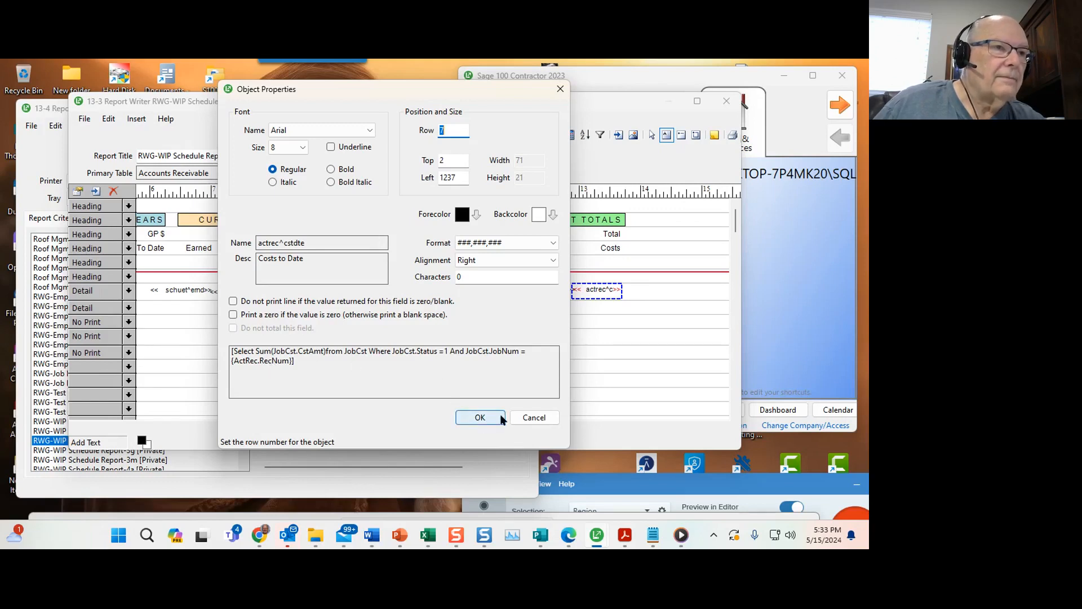
left_click(529, 417)
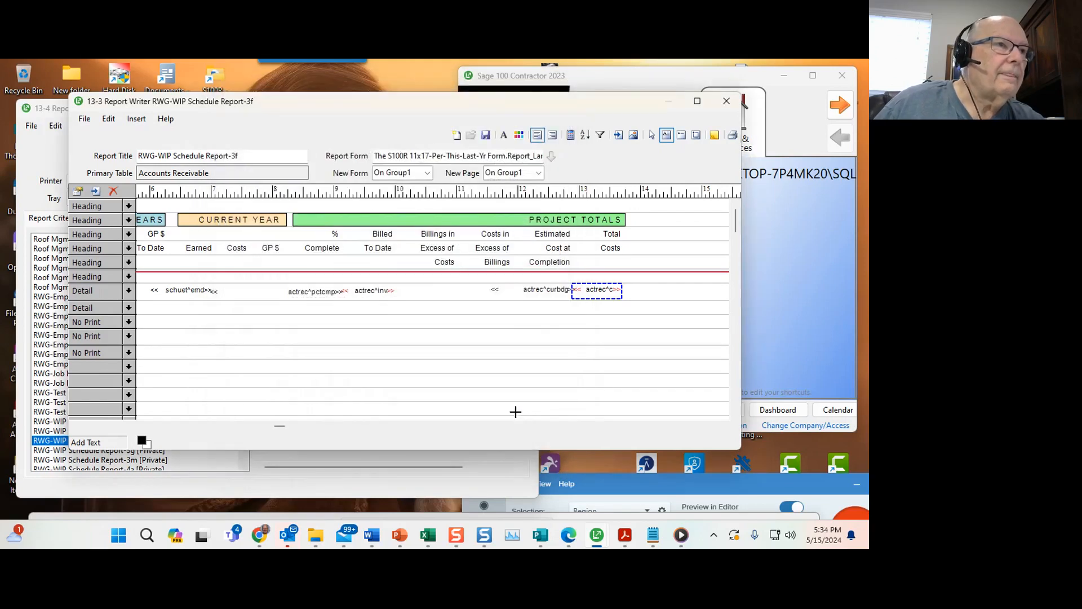
right_click(536, 288)
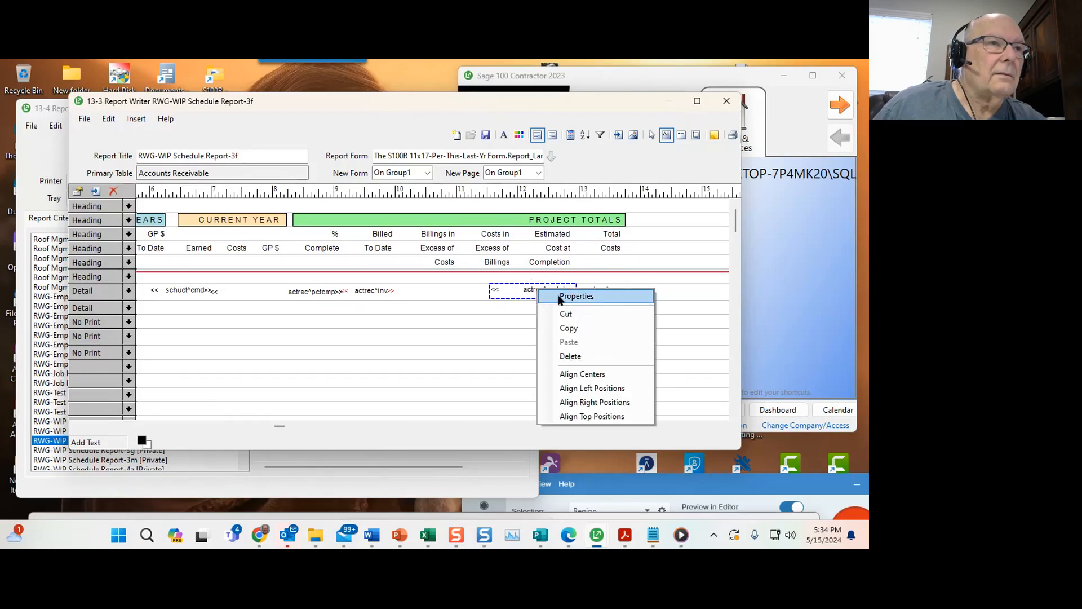
left_click(561, 298)
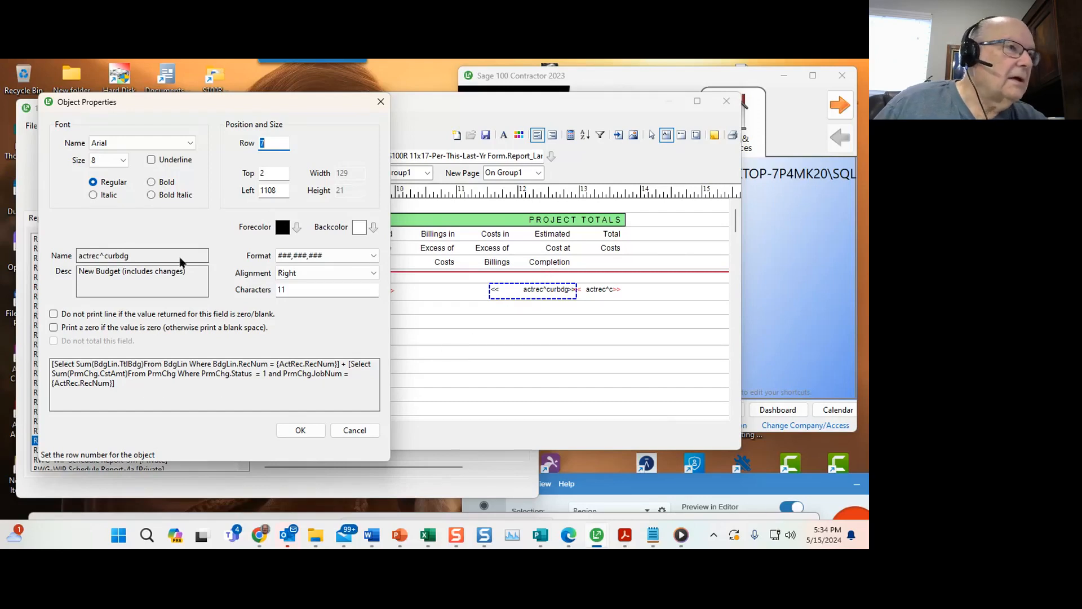
left_click_drag(281, 107, 519, 81)
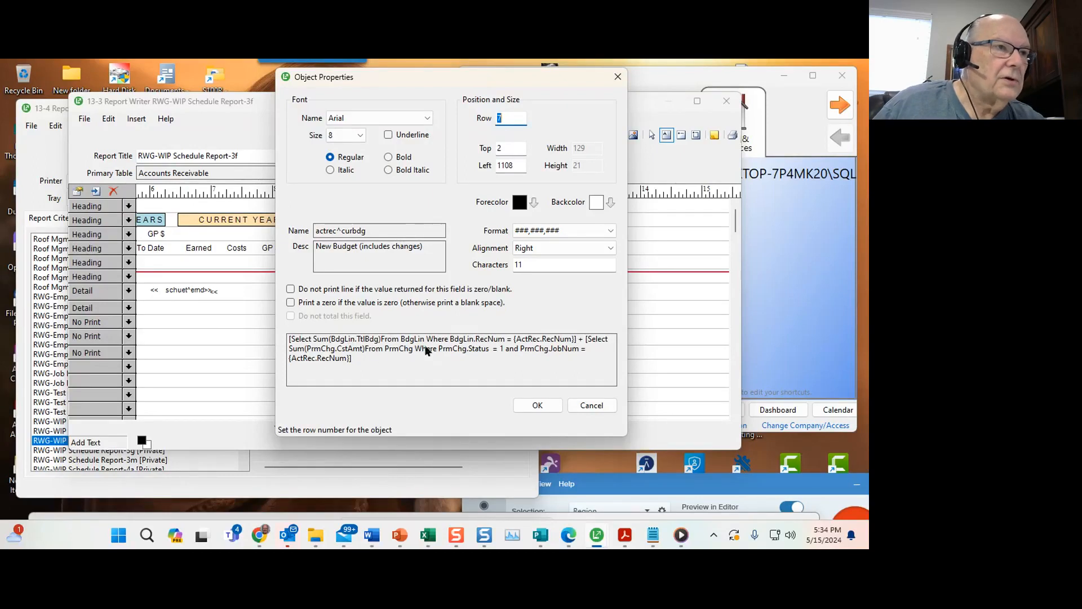
left_click(590, 406)
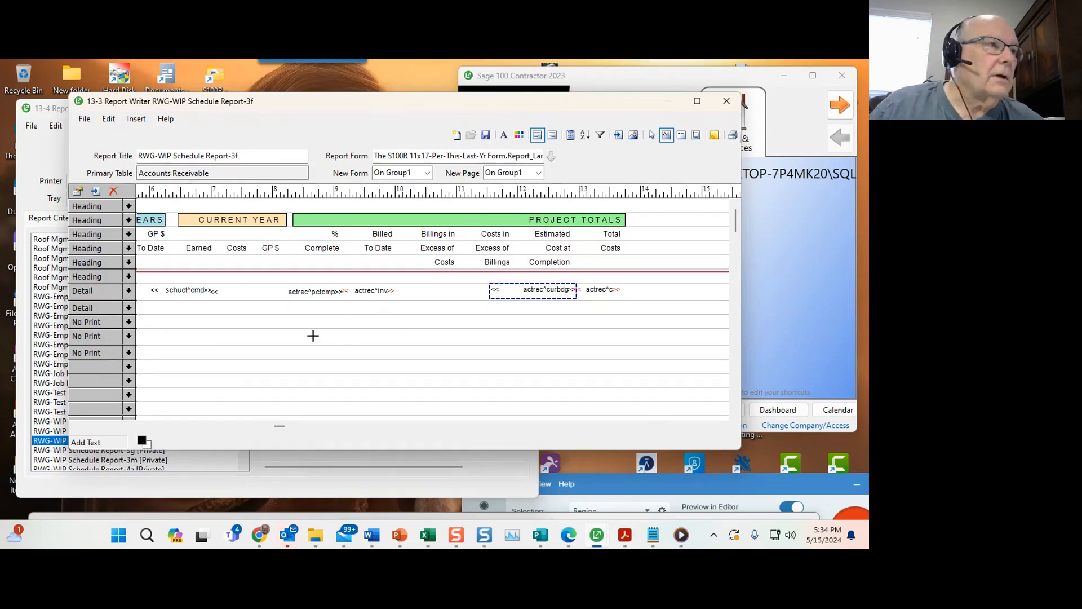
Close the report and open RWG-WIP Schedule Report-3g for modification, enlarging its editor window.
left_click(726, 102)
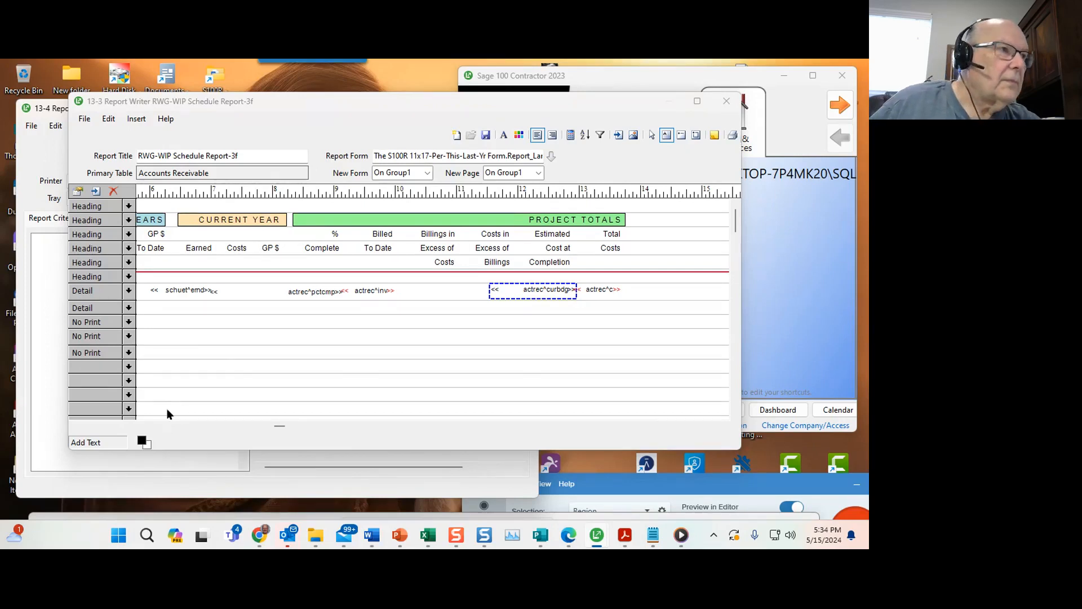
key("Escape")
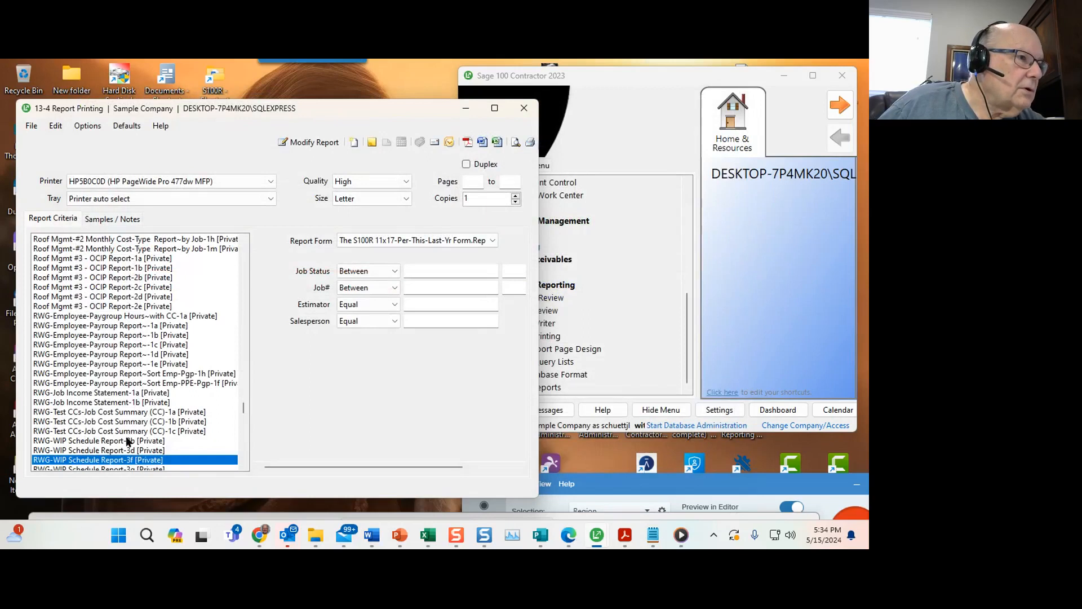
scroll(124, 438, "down", 1)
left_click(119, 442)
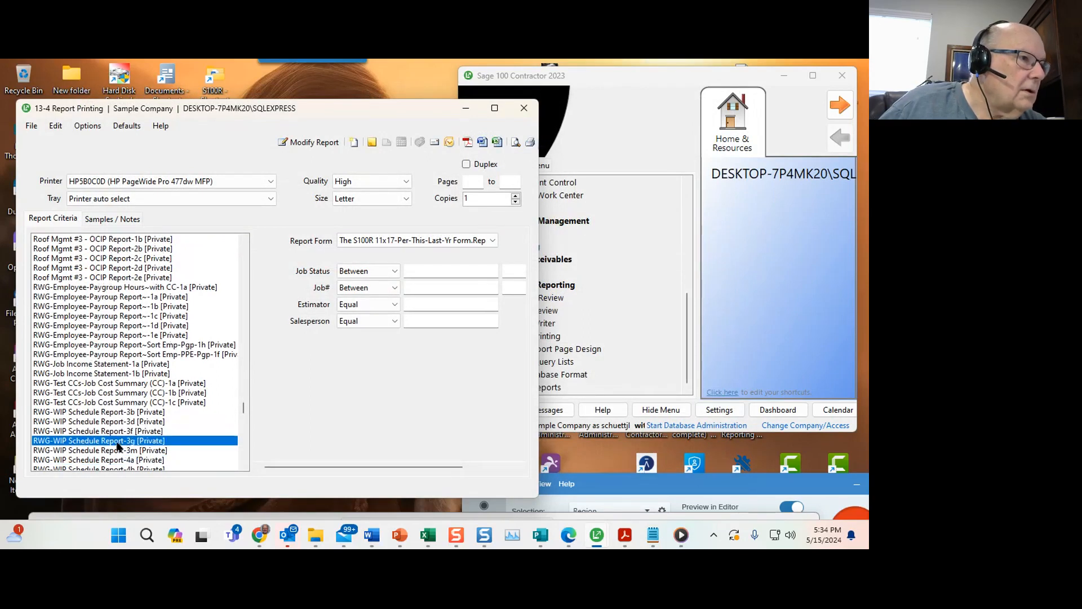
left_click(330, 144)
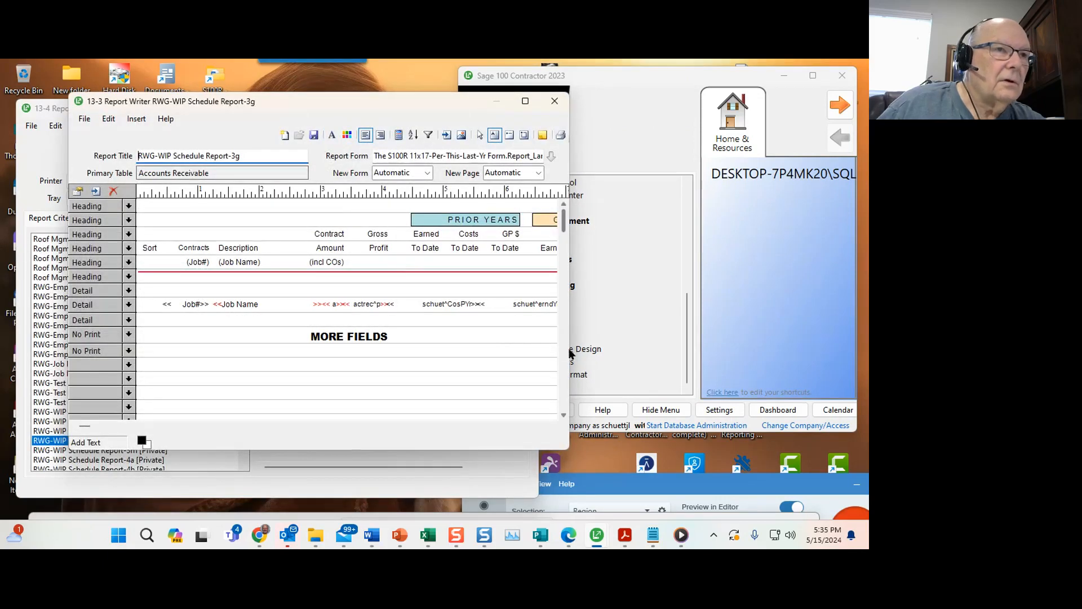
left_click_drag(567, 348, 865, 337)
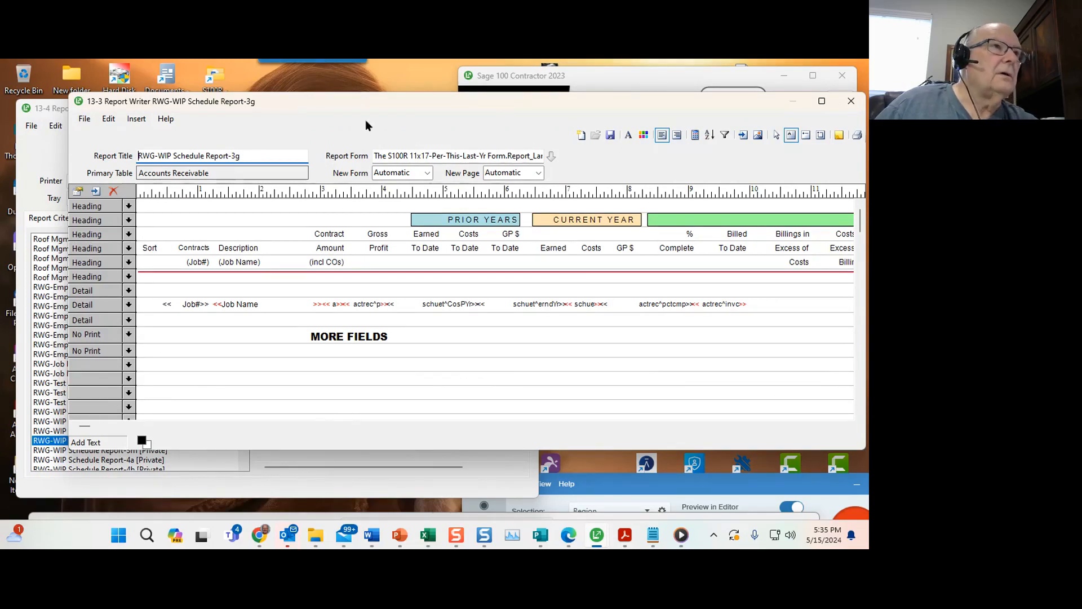
left_click_drag(367, 108, 531, 115)
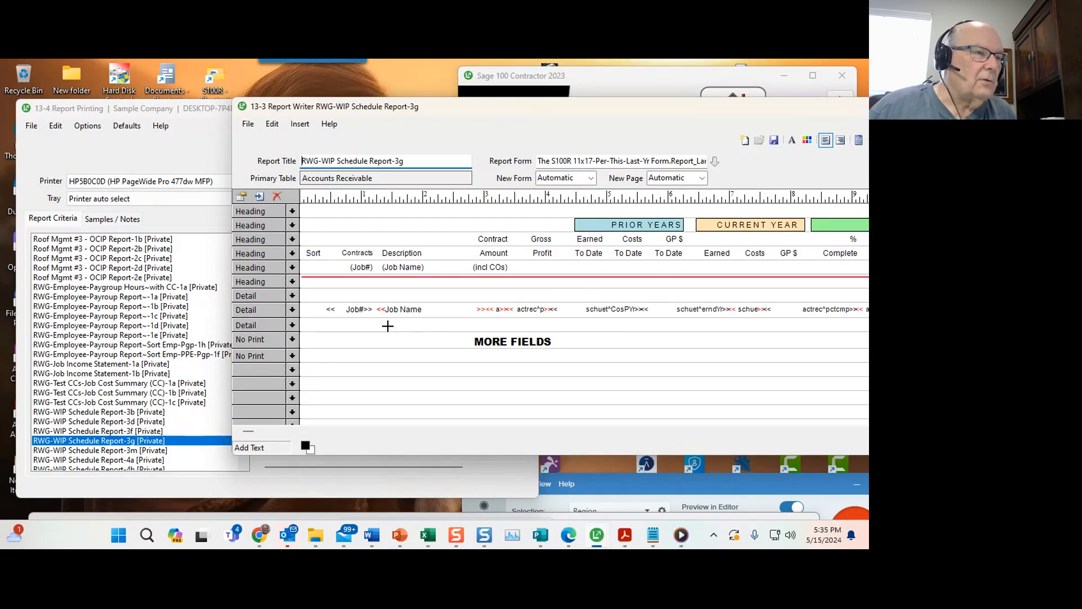
left_click_drag(661, 113, 569, 121)
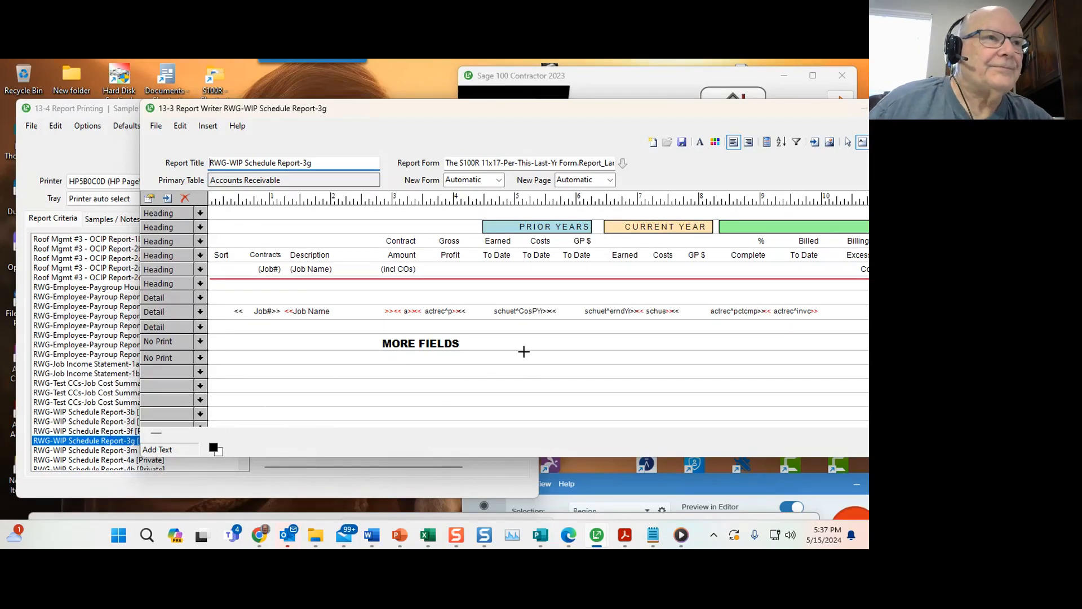
Inspect the Gross Profit field's properties and calculated expression without changing them.
right_click(440, 311)
left_click(471, 317)
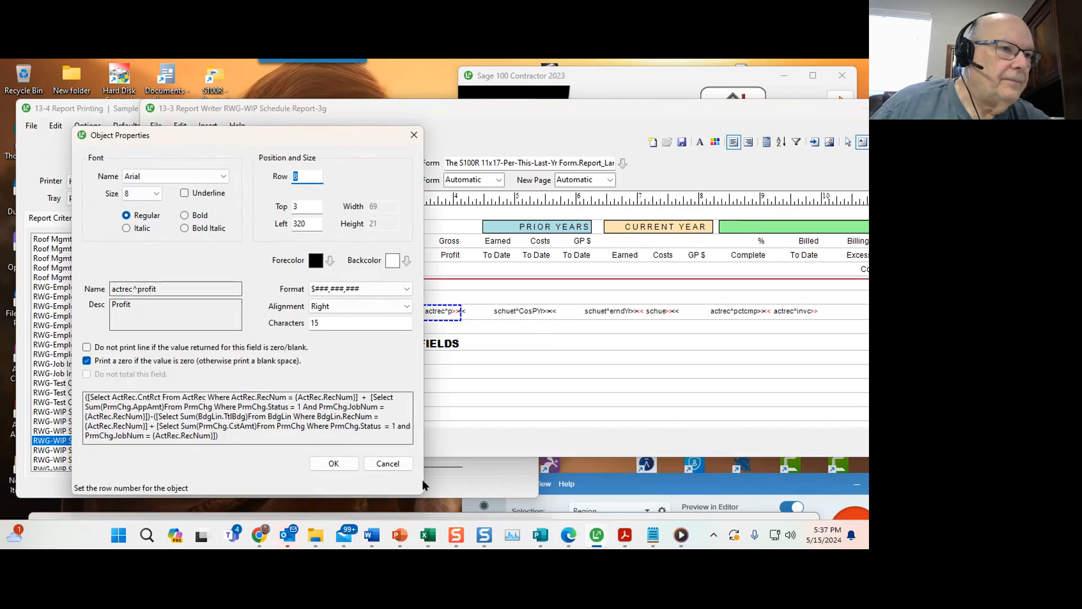
left_click_drag(423, 480, 692, 459)
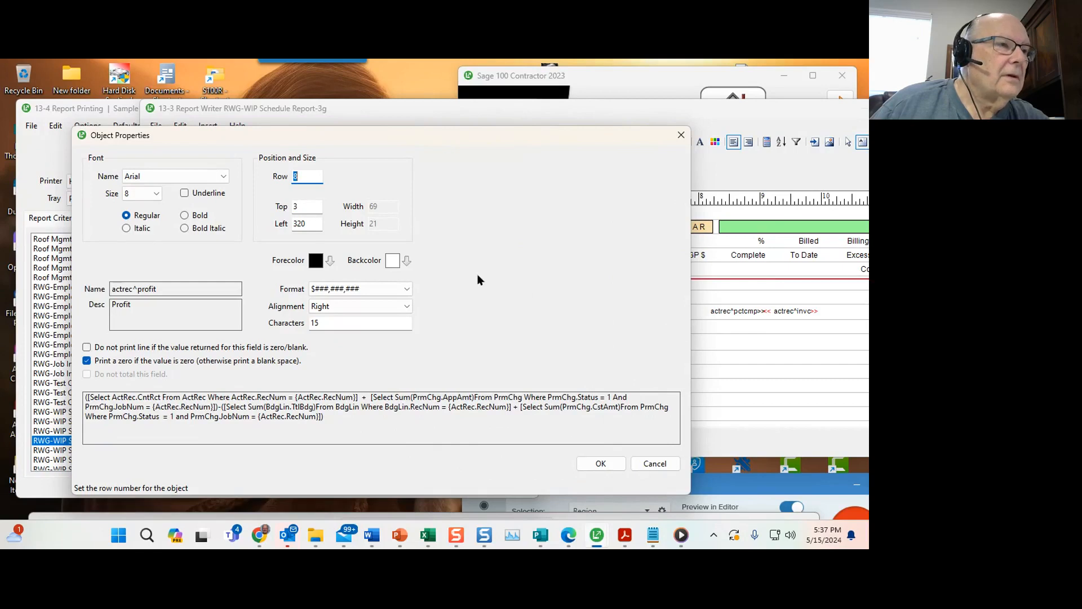
left_click_drag(476, 135, 489, 75)
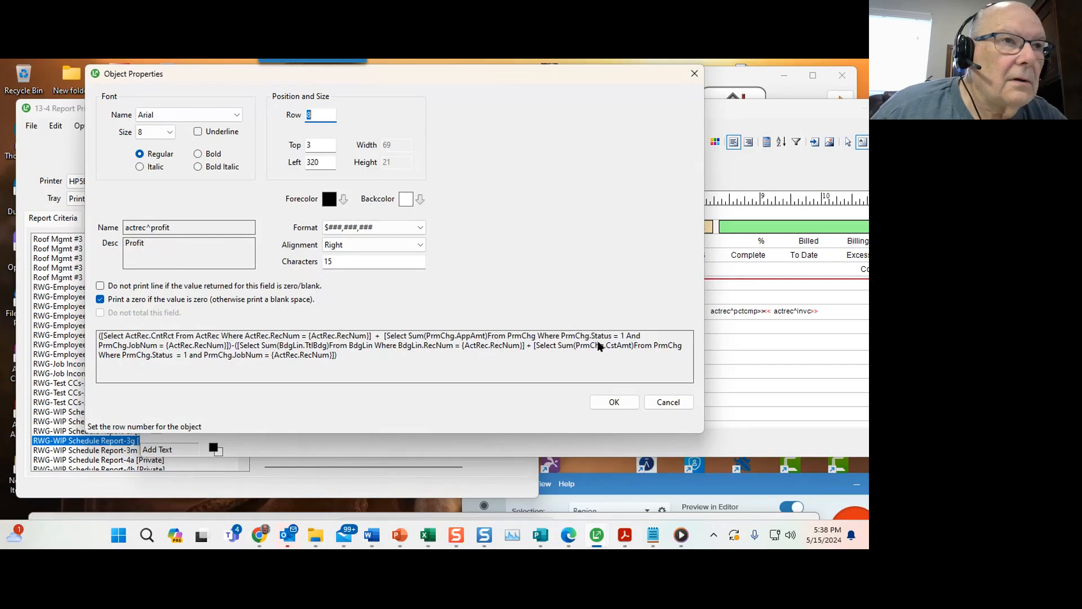
key("Escape")
Inspect the Percent Complete by Cost field's properties and calculated expression without changing them.
right_click(722, 312)
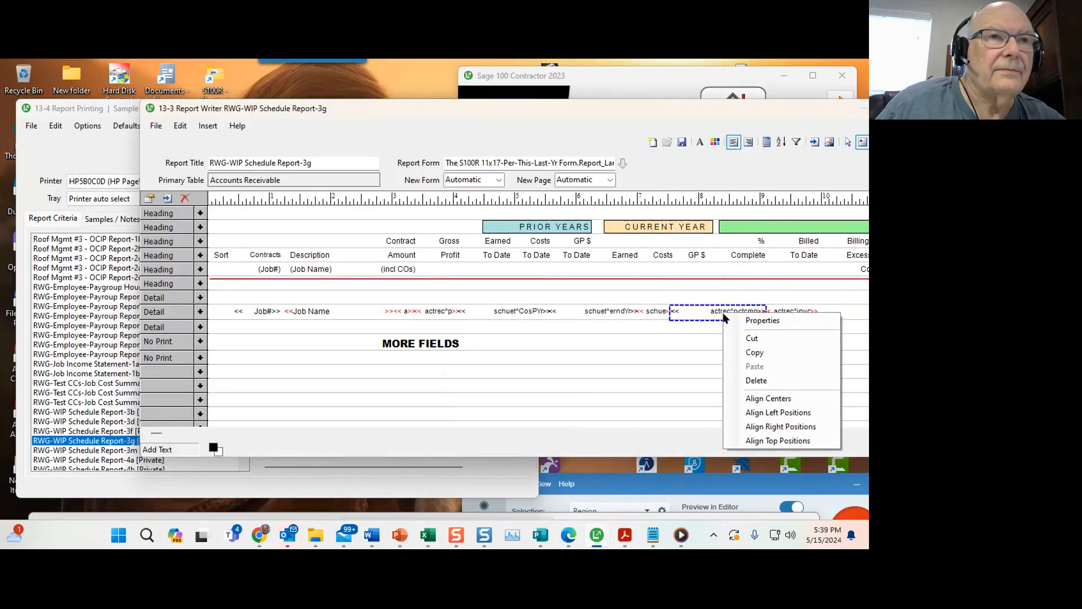
left_click(749, 322)
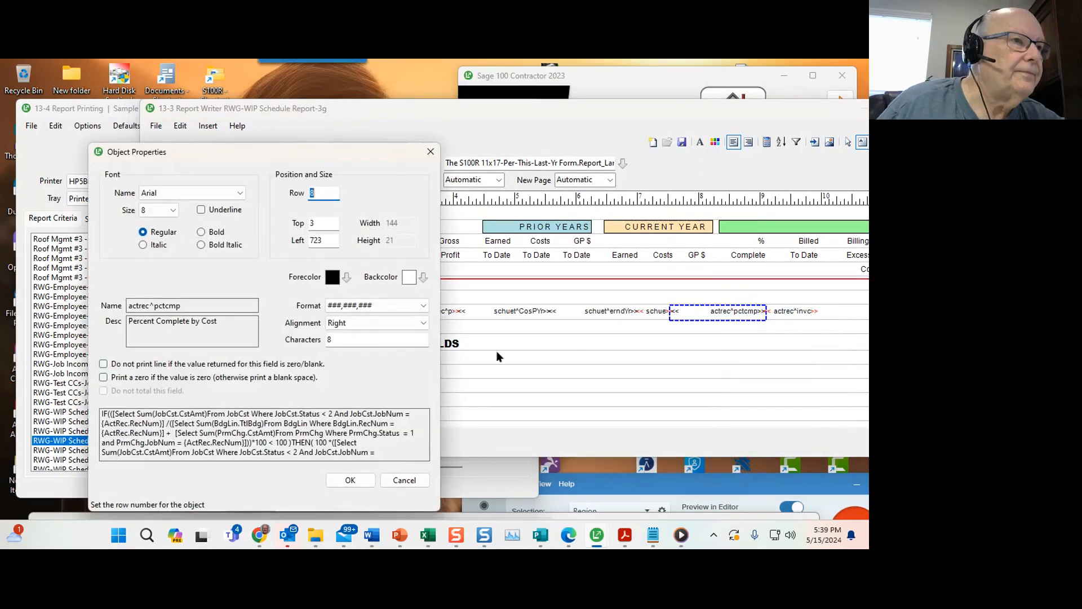
left_click_drag(440, 367, 745, 322)
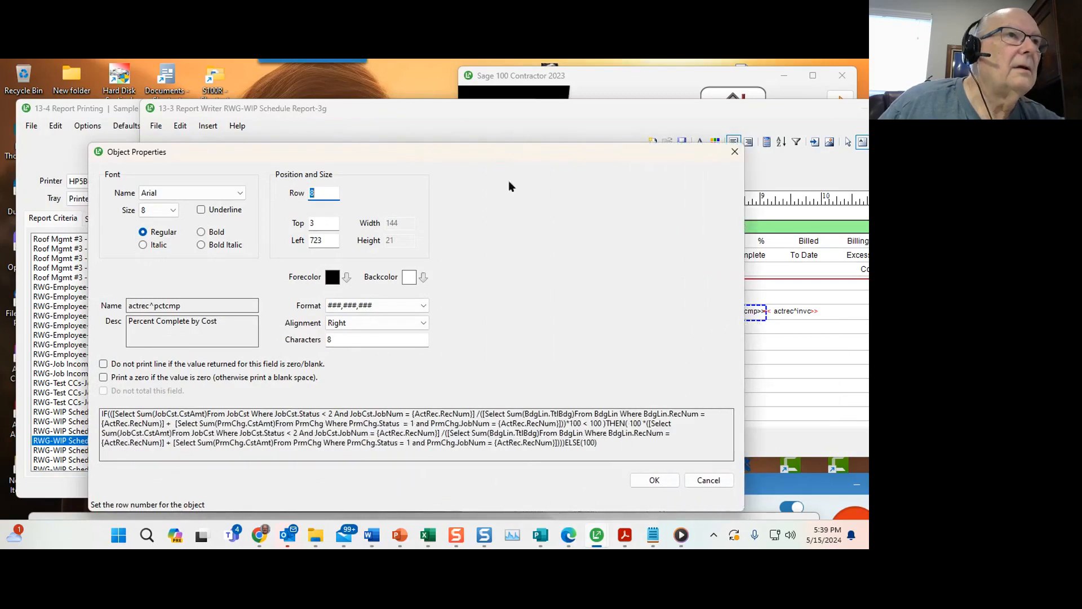
left_click_drag(481, 143, 477, 86)
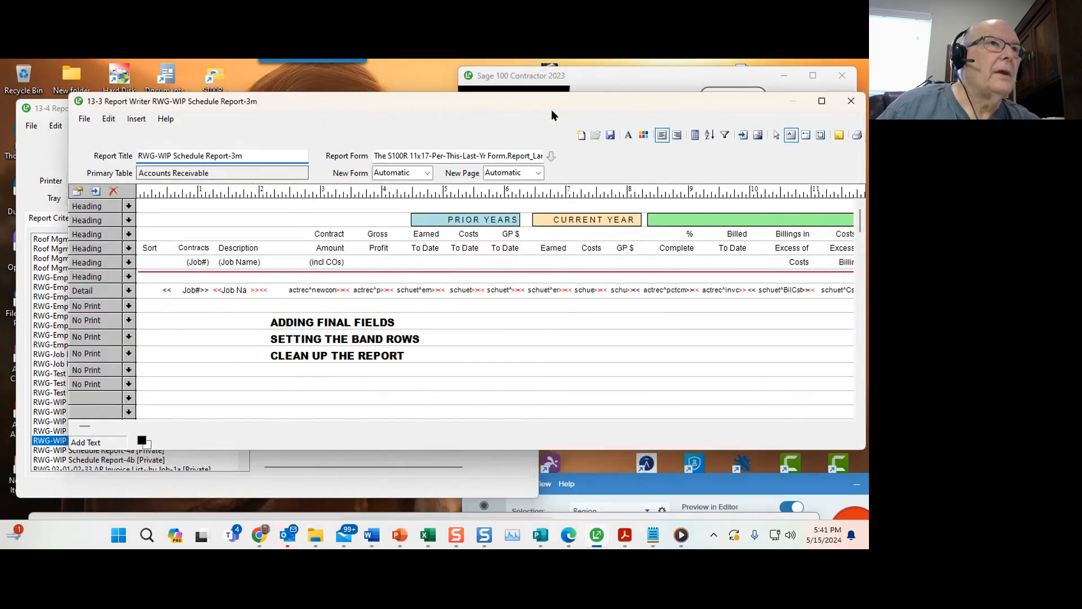
left_click_drag(551, 109, 513, 104)
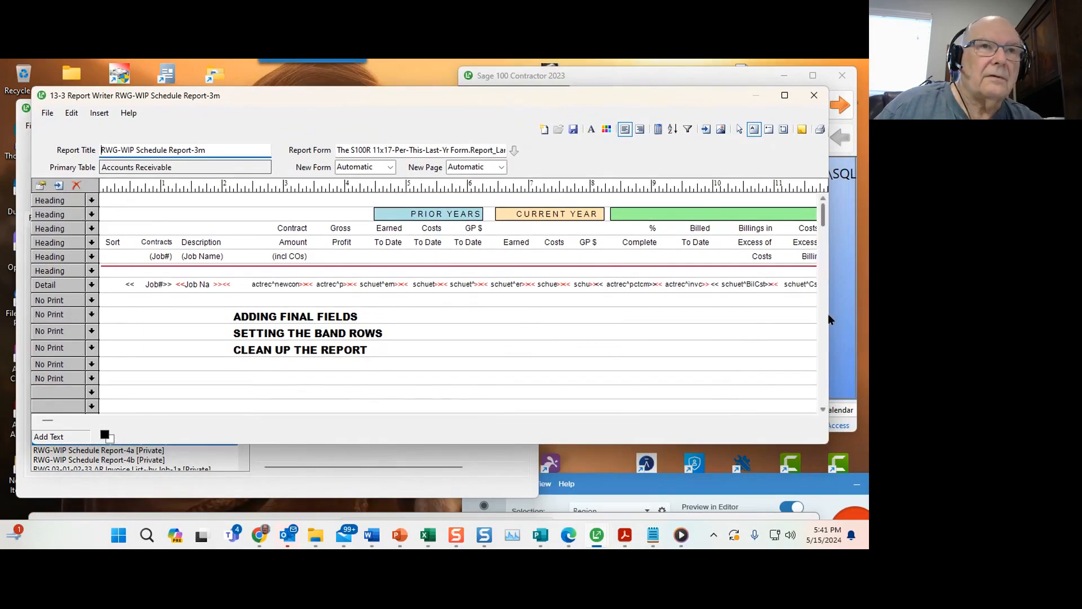
Review the Detail band type and the report's grouping and sorting definition without changes.
left_click_drag(828, 318, 855, 319)
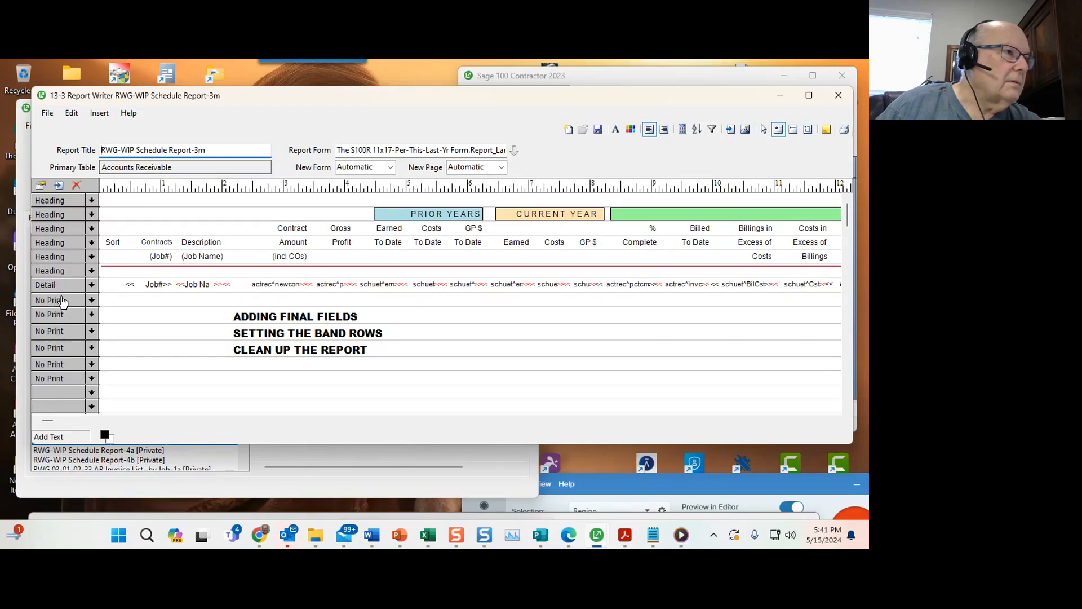
left_click(89, 286)
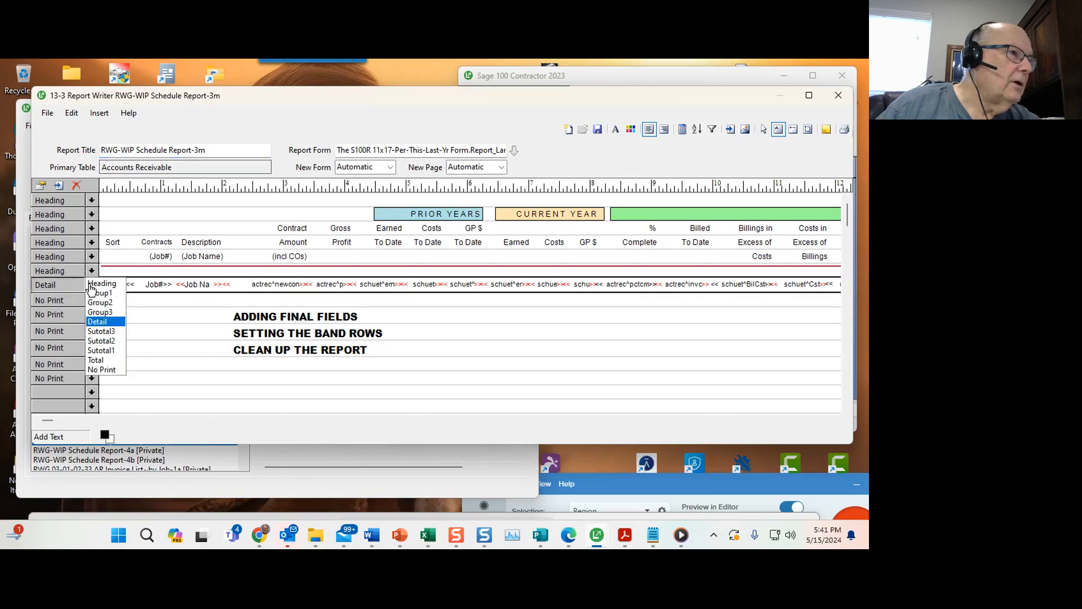
left_click(59, 287)
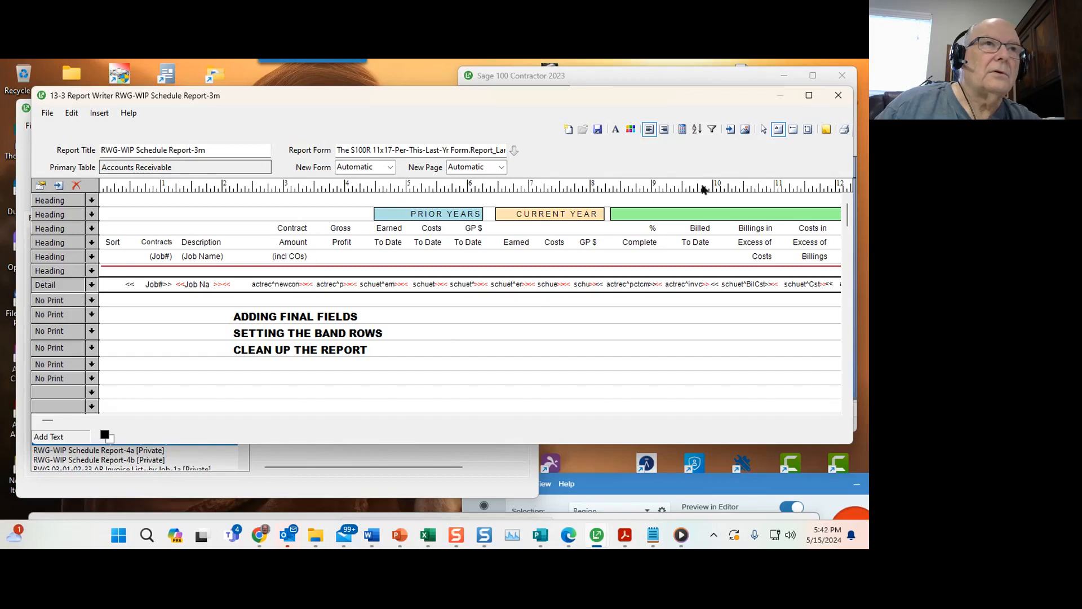
left_click(696, 130)
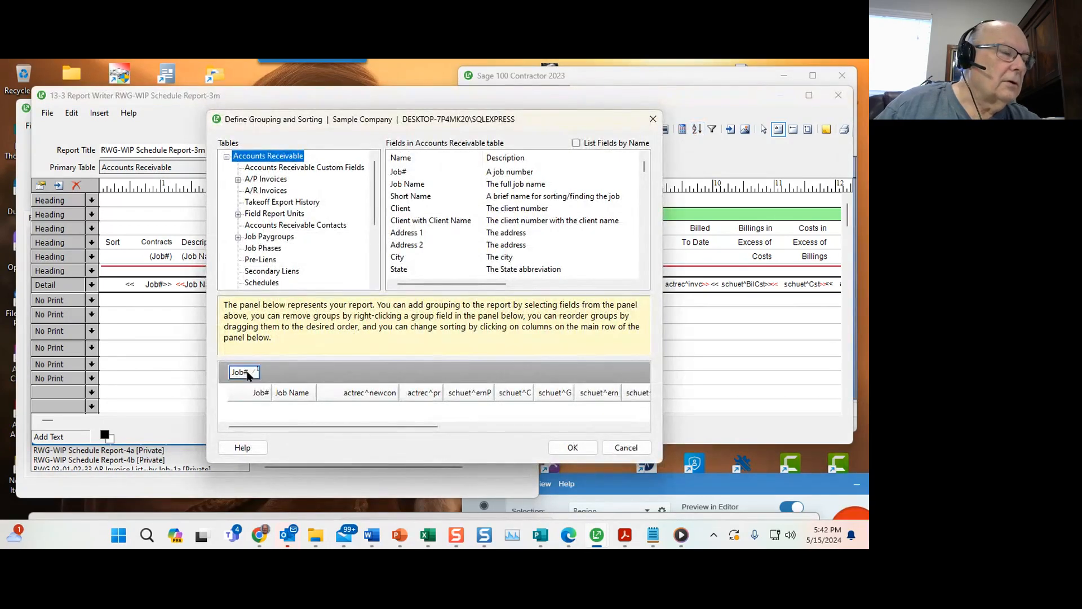
left_click(626, 447)
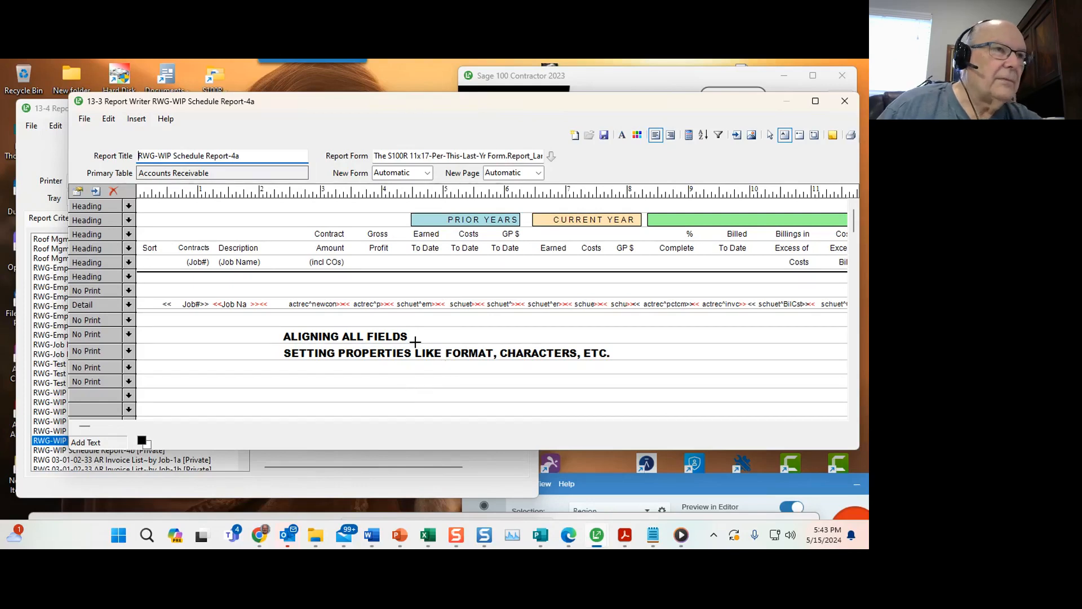
Right-align the prior-years Earned and To Date headings with the earned-to-date field in the detail row.
left_click(426, 234)
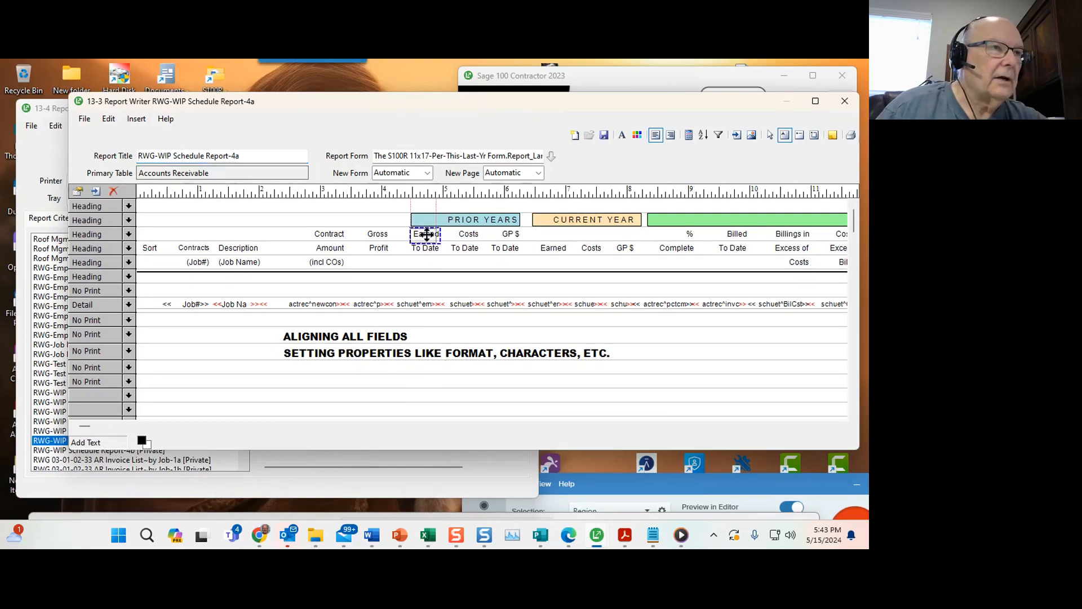
left_click(422, 248, "shift")
left_click(422, 304, "shift")
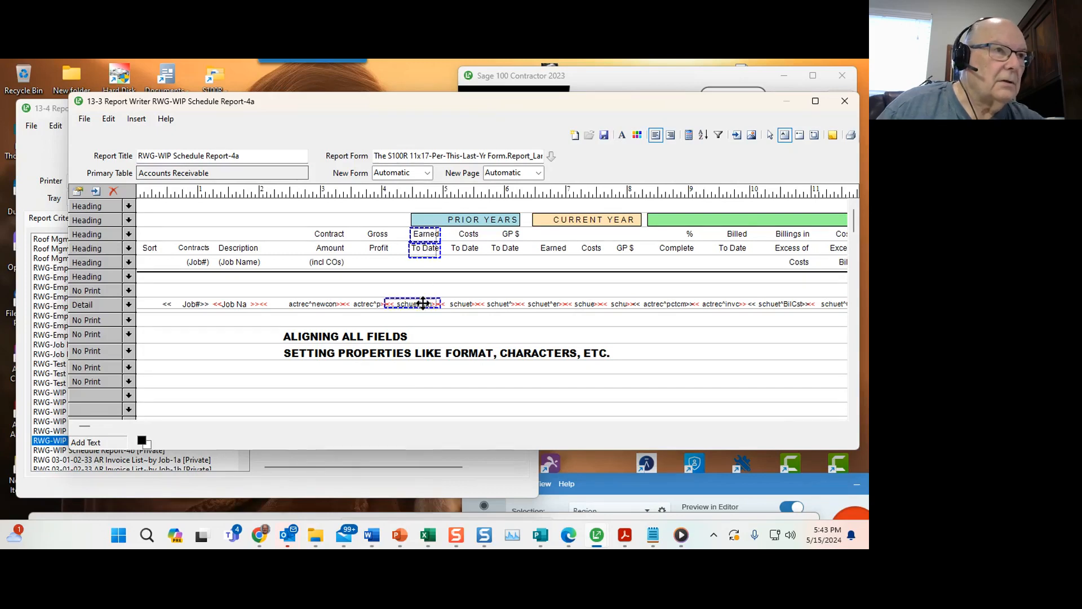
right_click(417, 235)
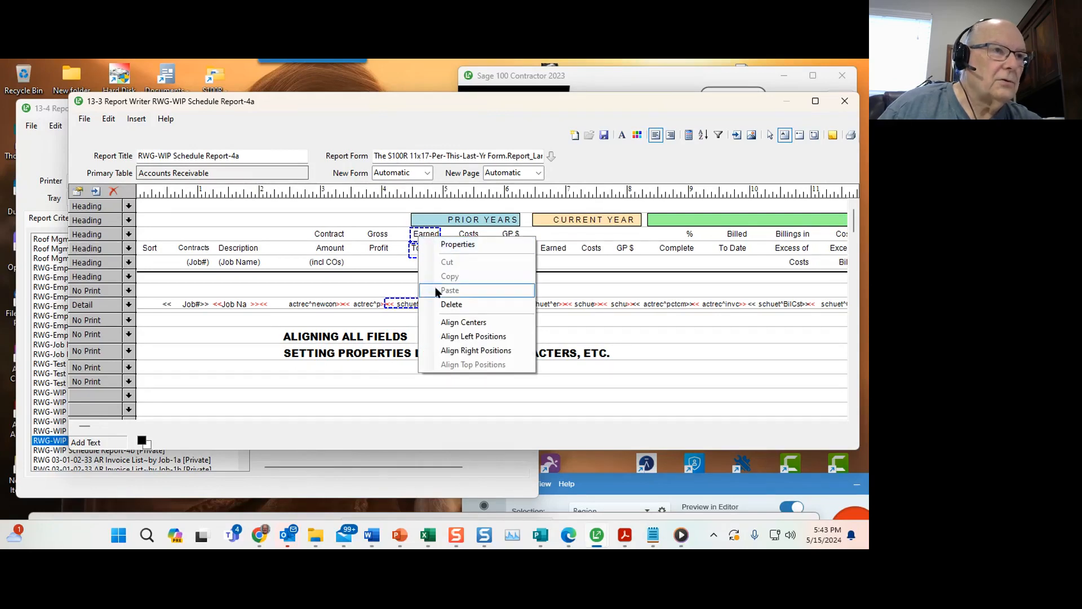
left_click(455, 350)
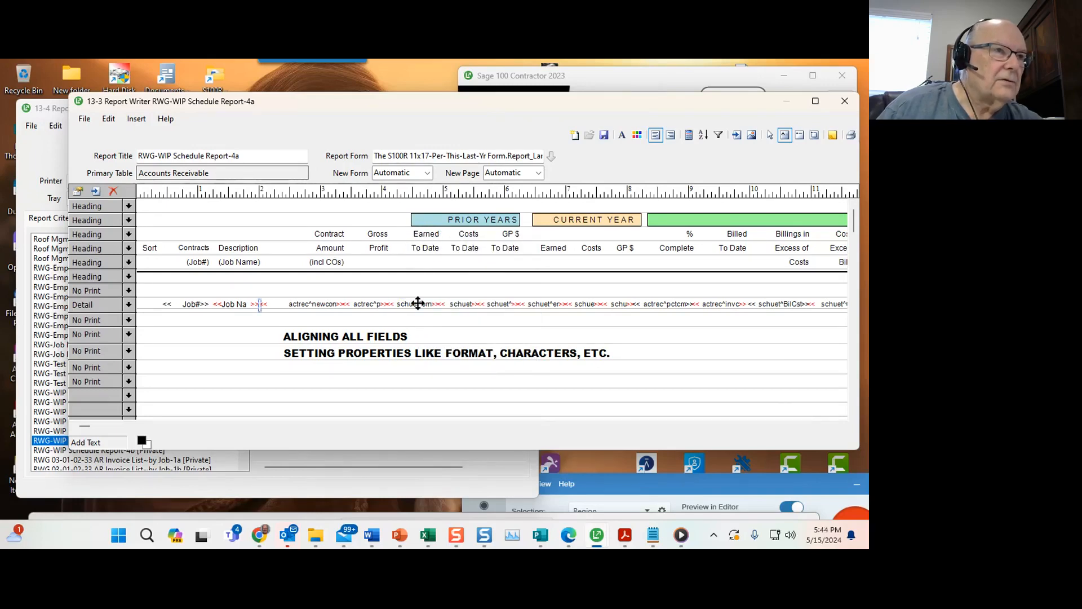
left_click(500, 220)
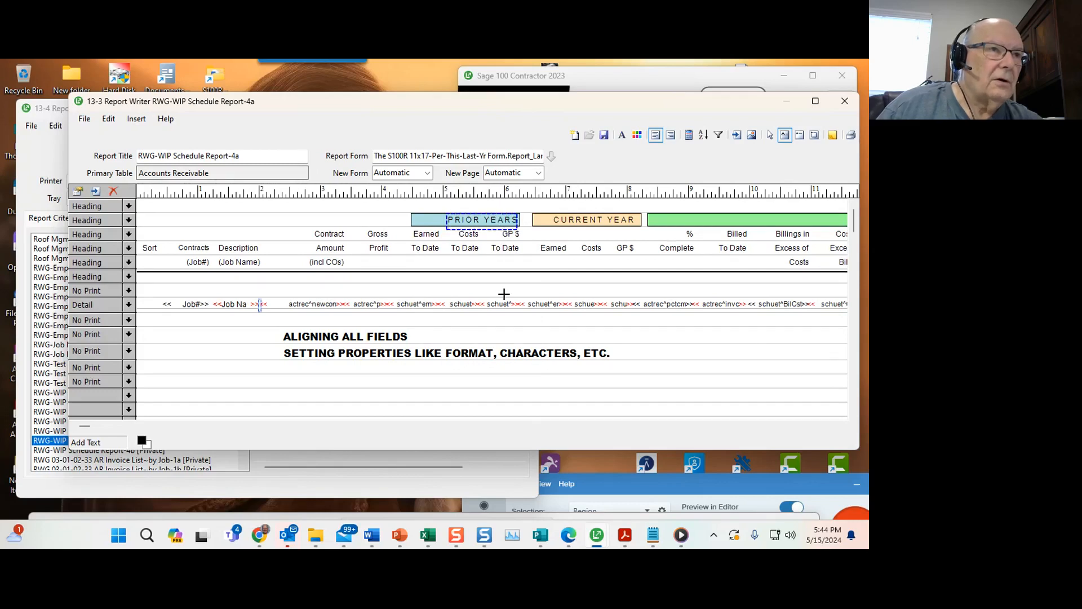
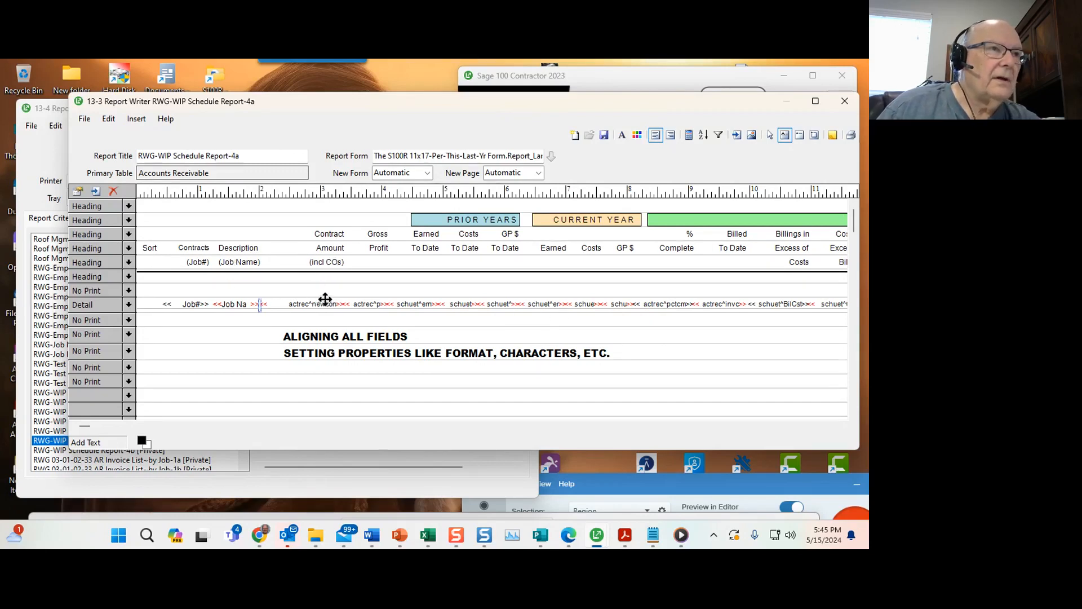
Set the Contract heading's text alignment to right.
left_click(330, 233)
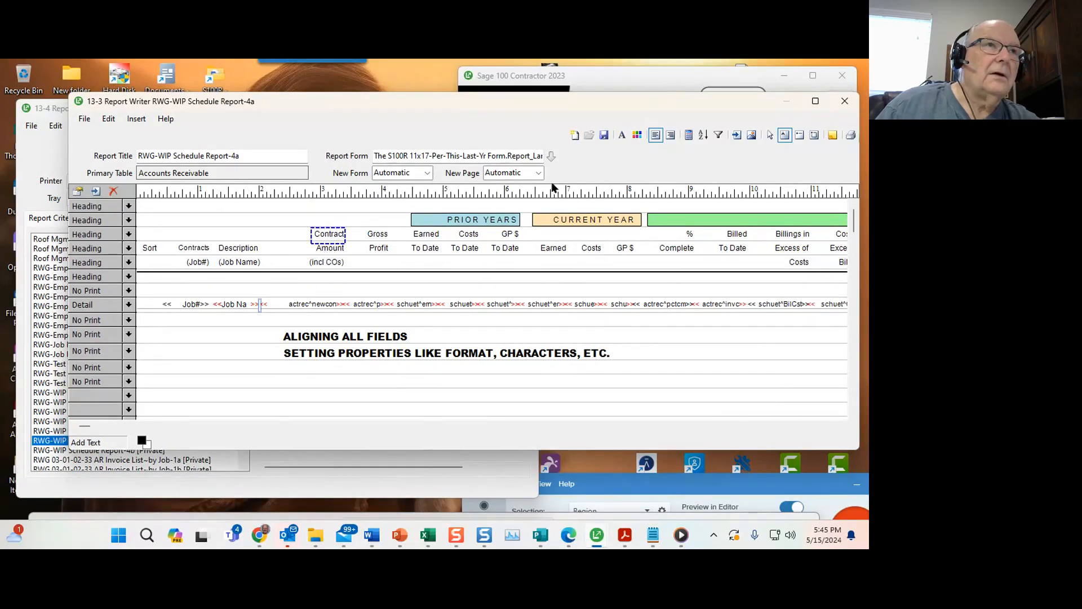
left_click(652, 135)
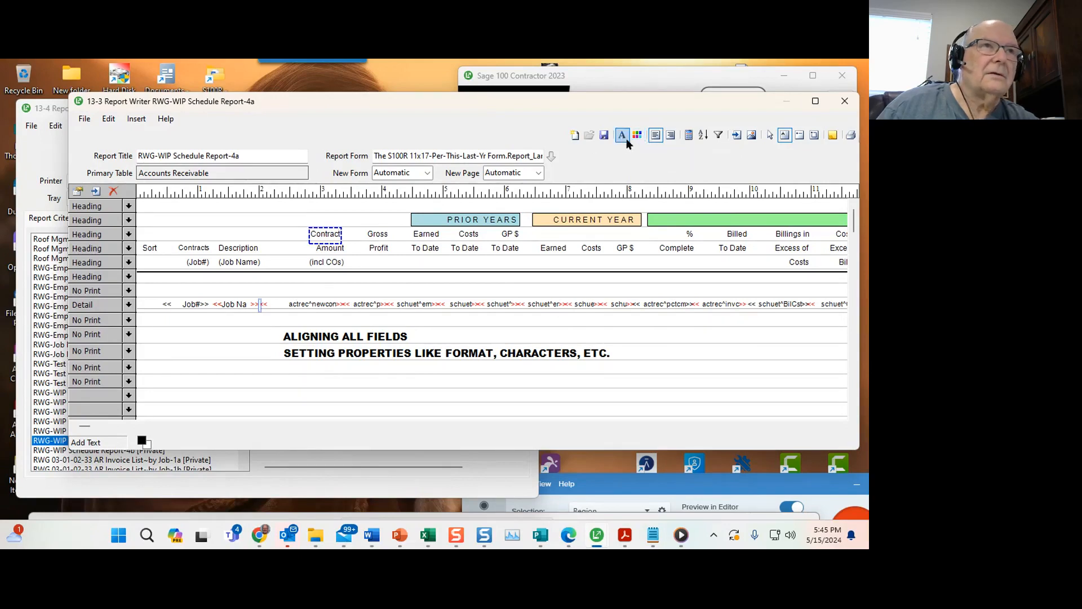
left_click(669, 136)
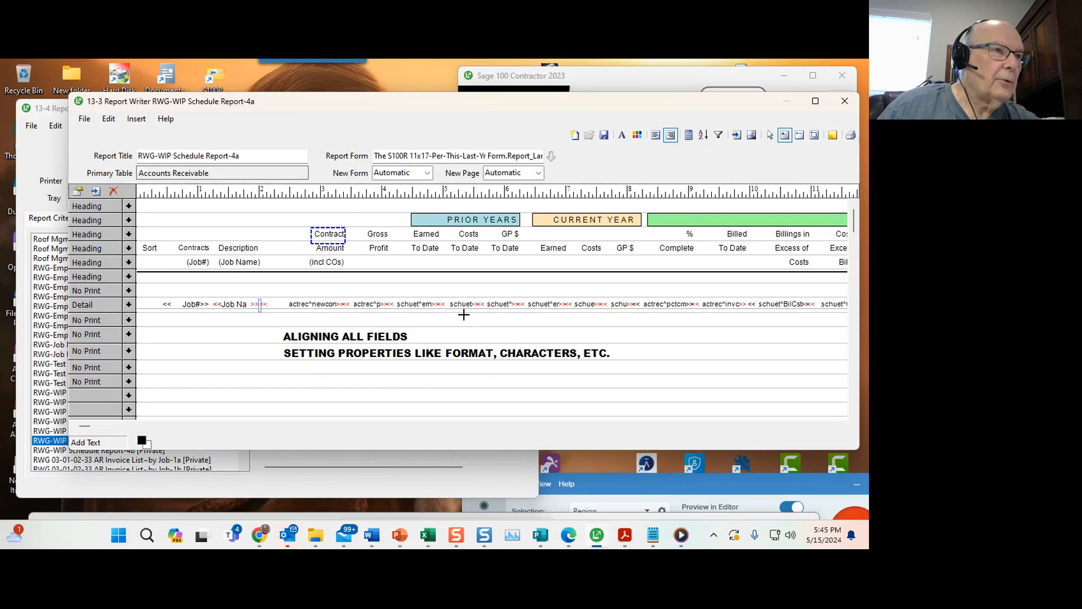
Inspect the Earned Prior Year field's properties and calculated expression without changing them.
left_click(415, 305)
right_click(416, 307)
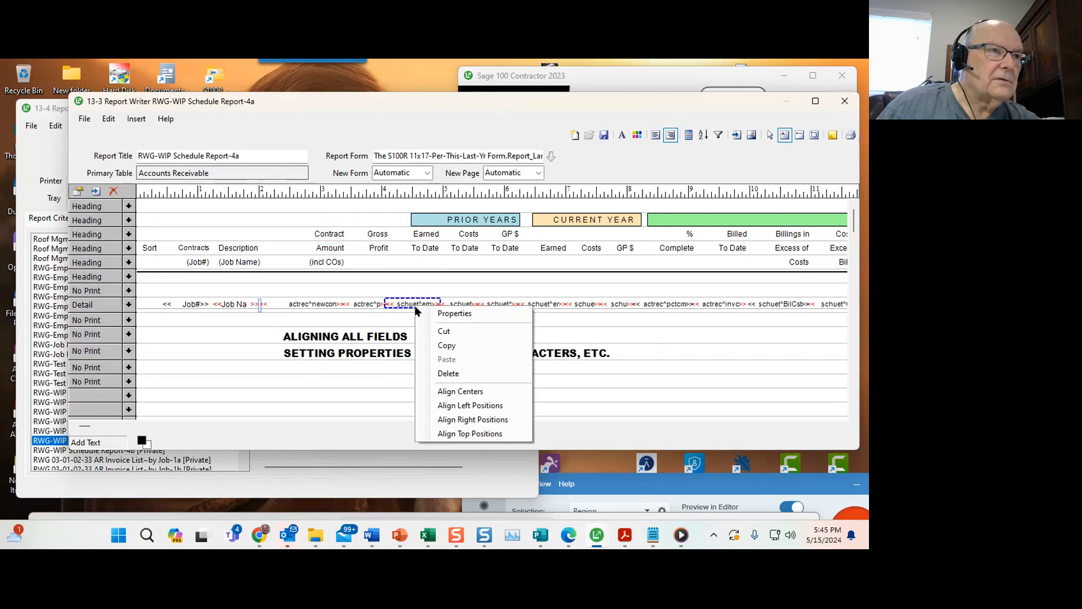
left_click(438, 312)
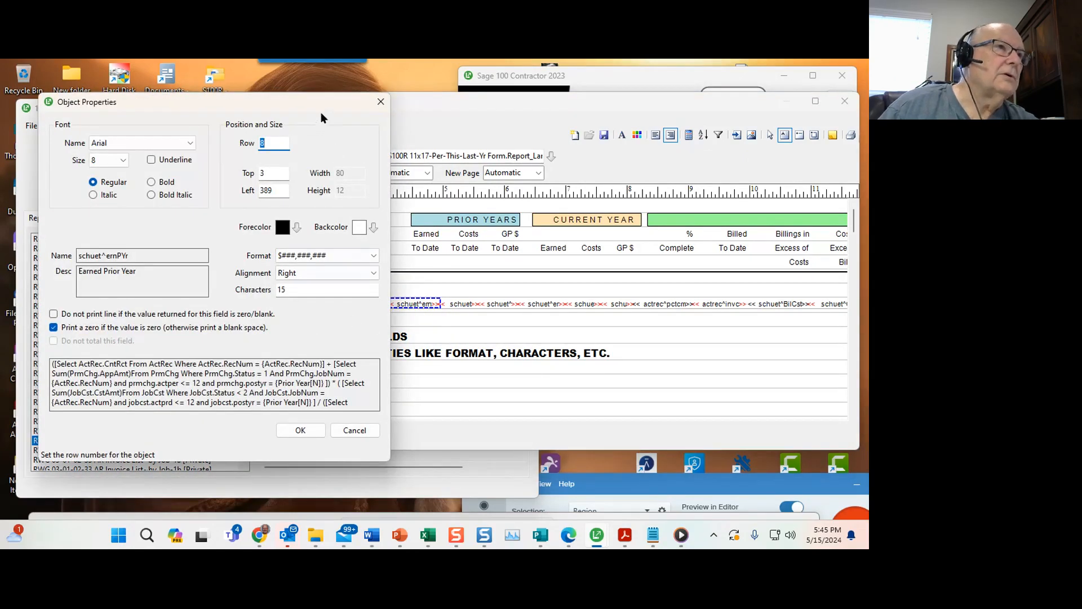
left_click_drag(331, 106, 388, 93)
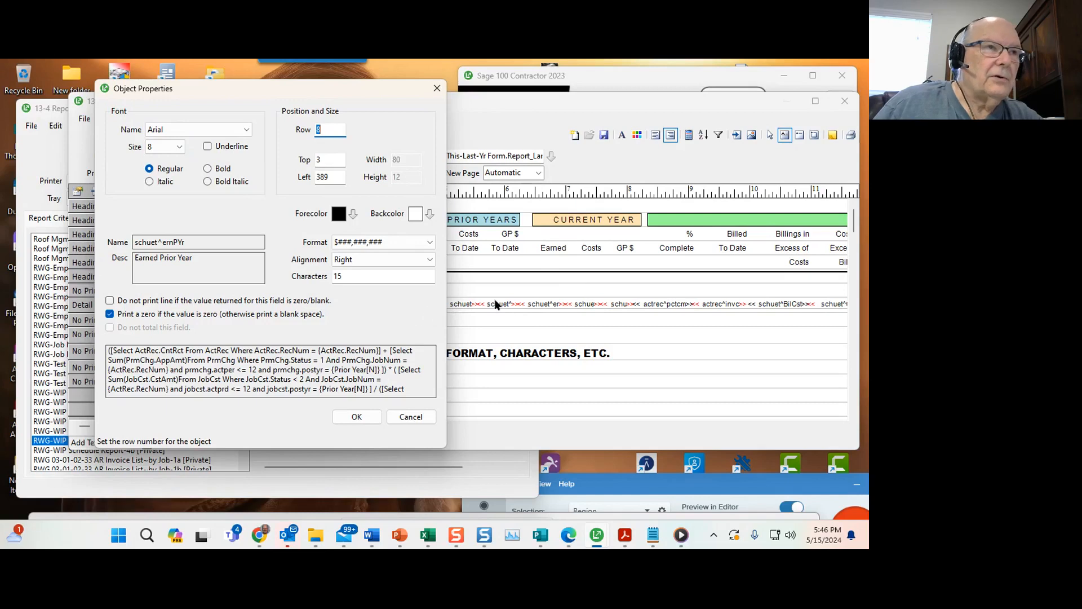
left_click(413, 416)
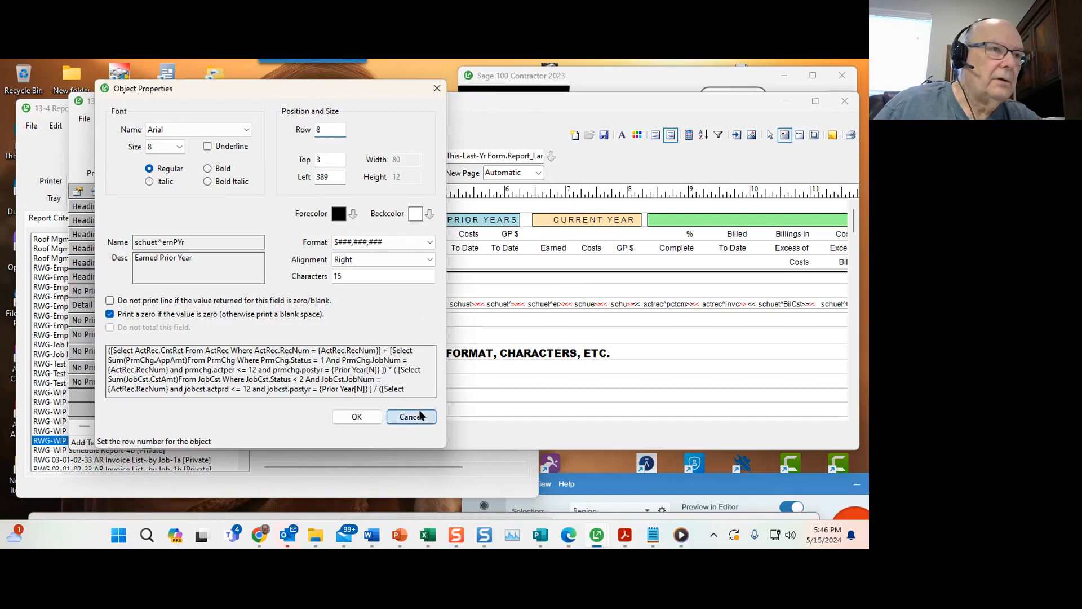
left_click(335, 304)
left_click(364, 305, "shift")
left_click(390, 304, "shift")
right_click(319, 306)
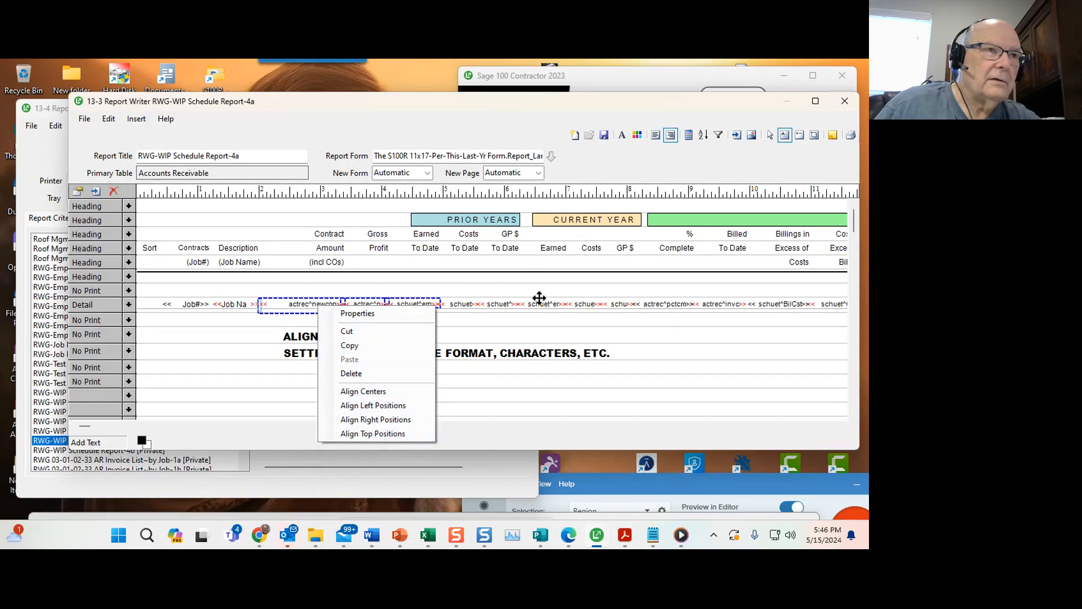
left_click(533, 320)
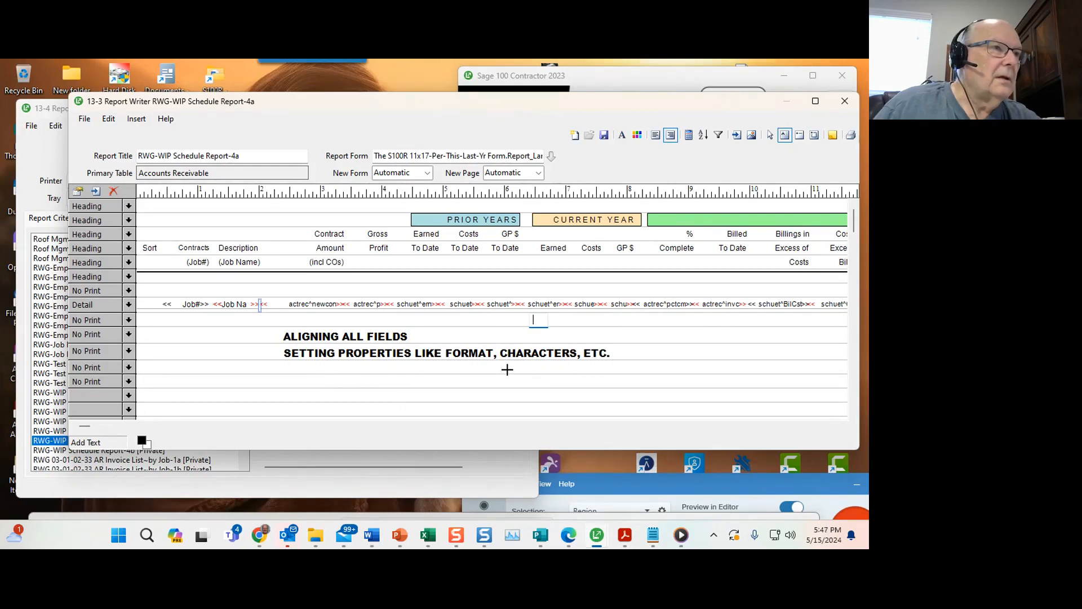
Close the Report Writer for Report-4a without saving changes, then close the Report-4b editor.
left_click(844, 101)
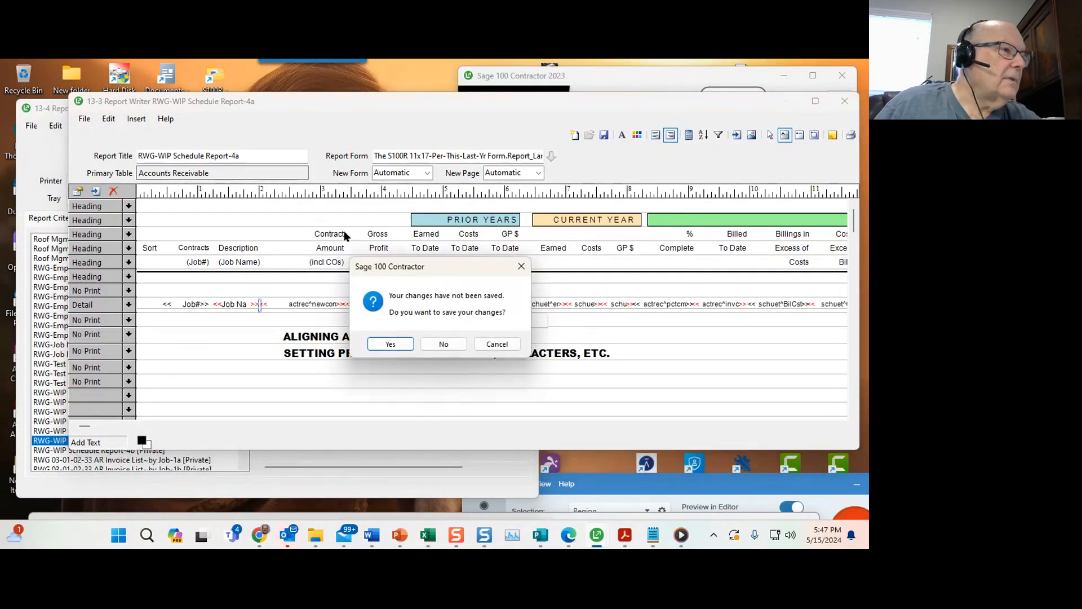
left_click(431, 344)
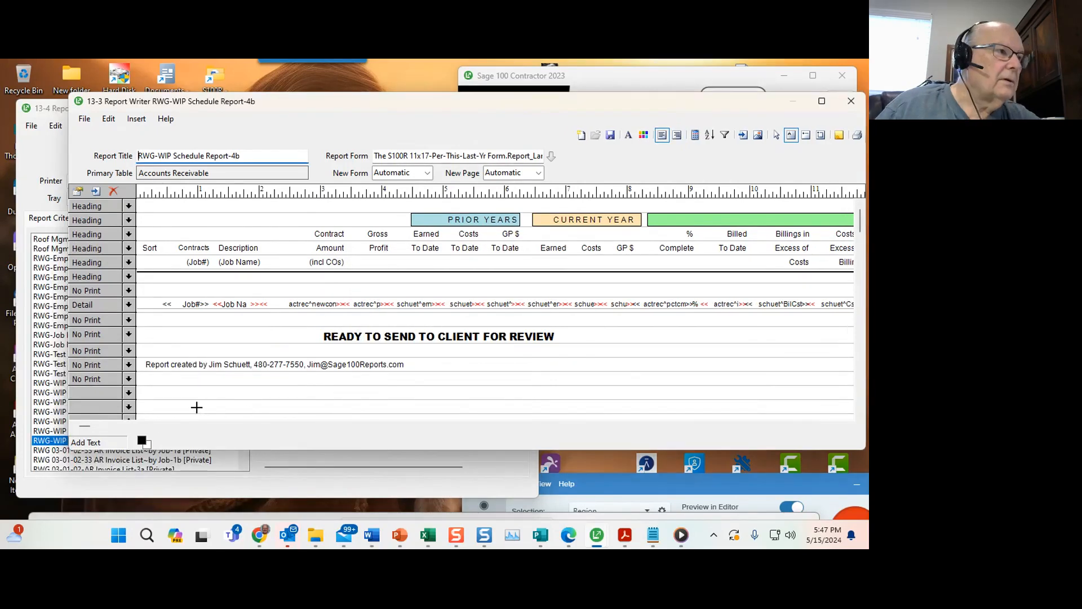
left_click_drag(438, 105, 384, 107)
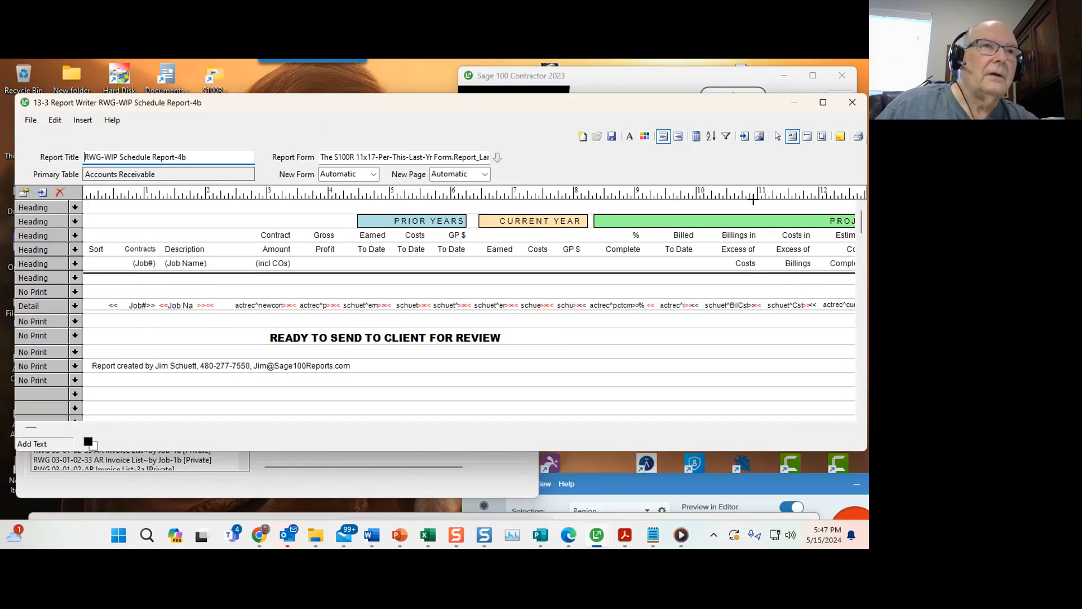
left_click(852, 103)
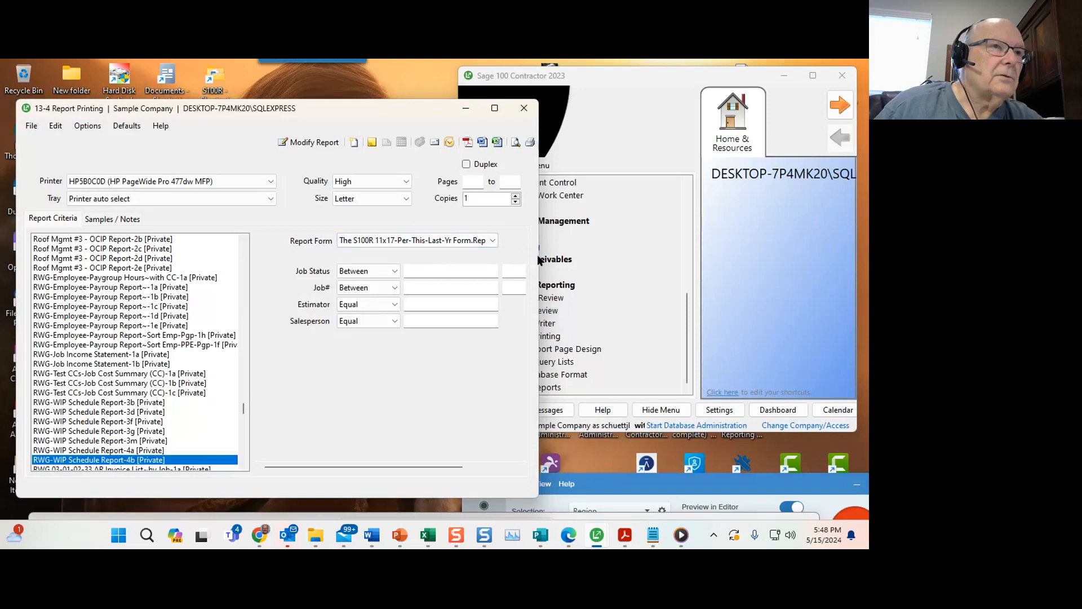
Choose Sage 100 Contractor PDF Export as the printer and Tabloid as the paper size.
left_click_drag(538, 259, 644, 252)
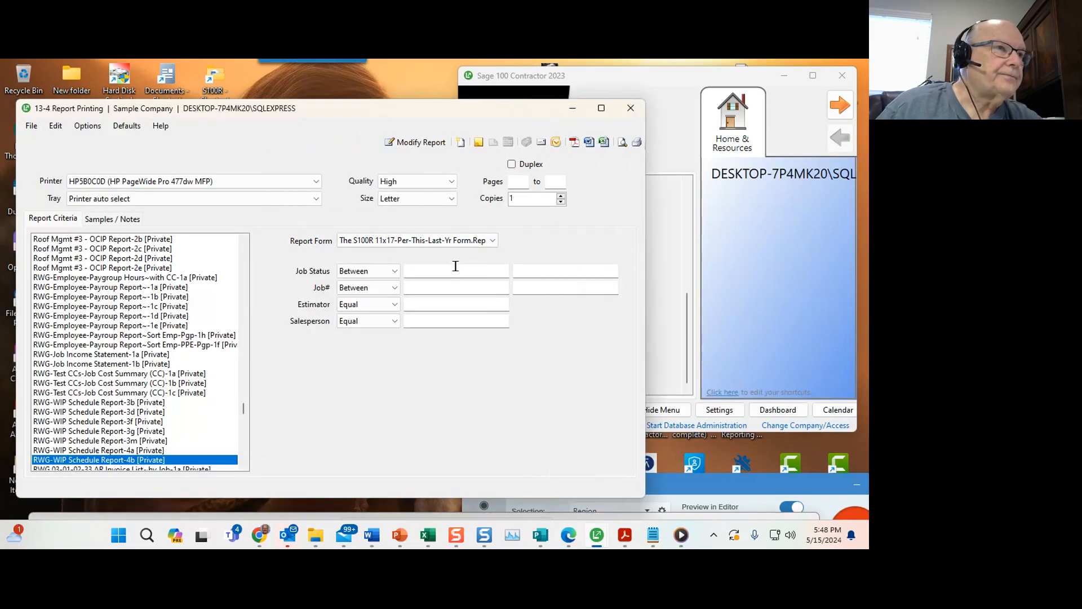
left_click(360, 242)
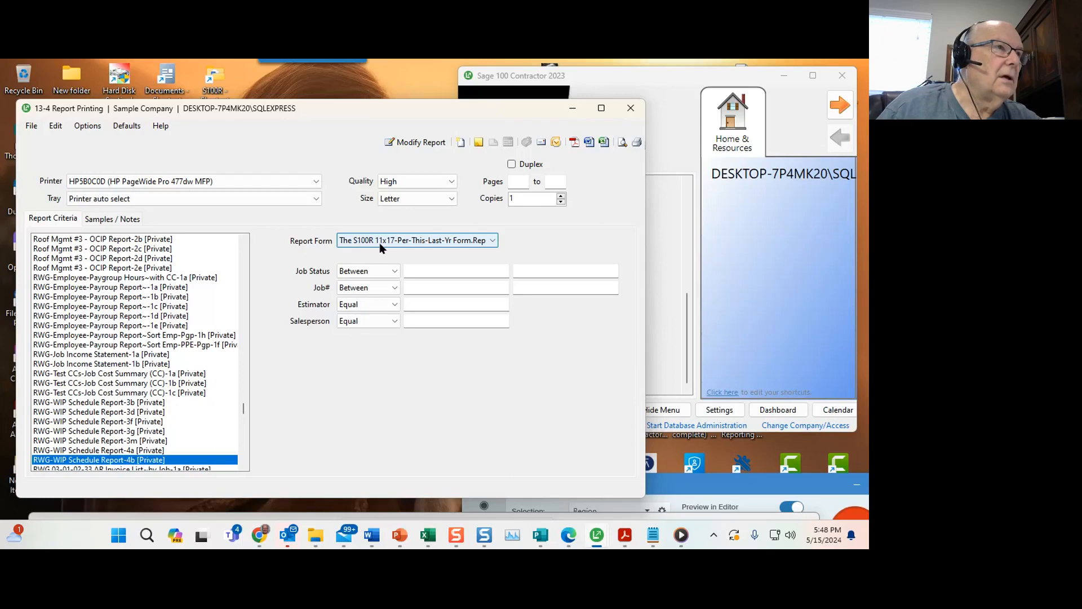
left_click(215, 179)
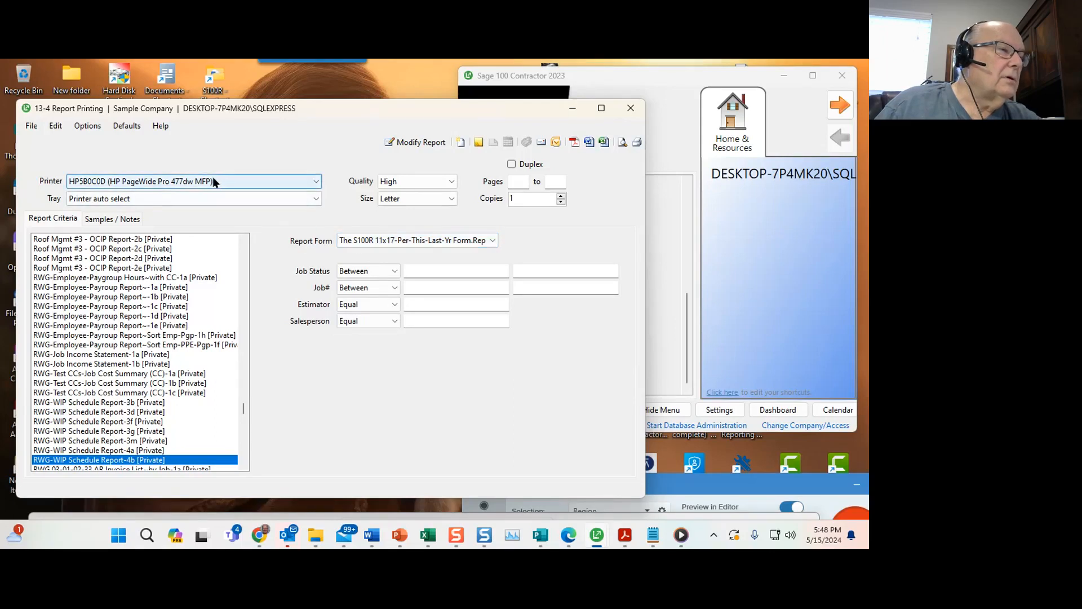
left_click(388, 202)
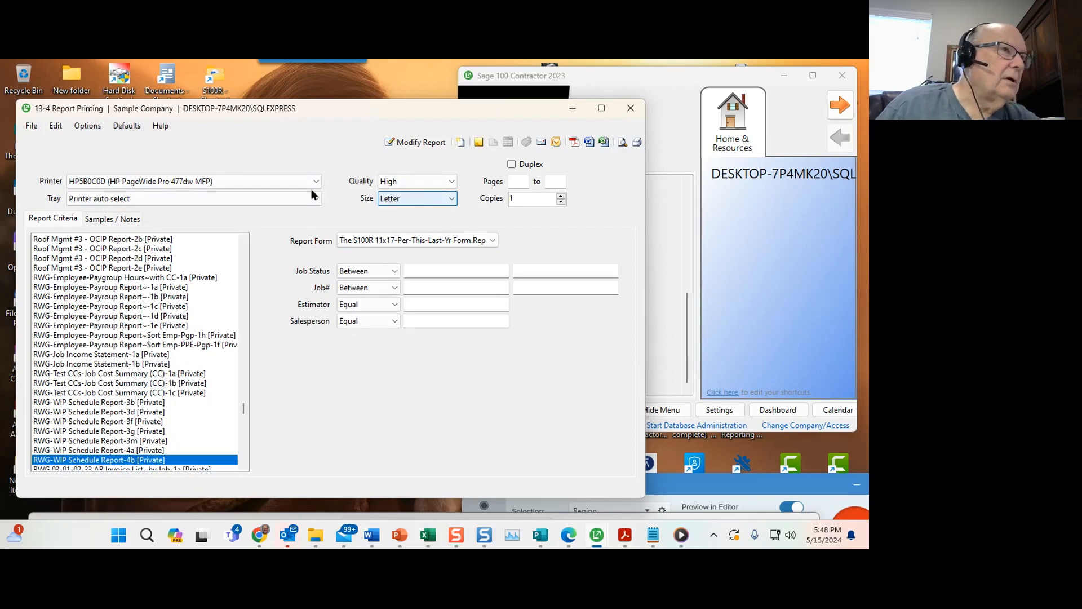
left_click(250, 179)
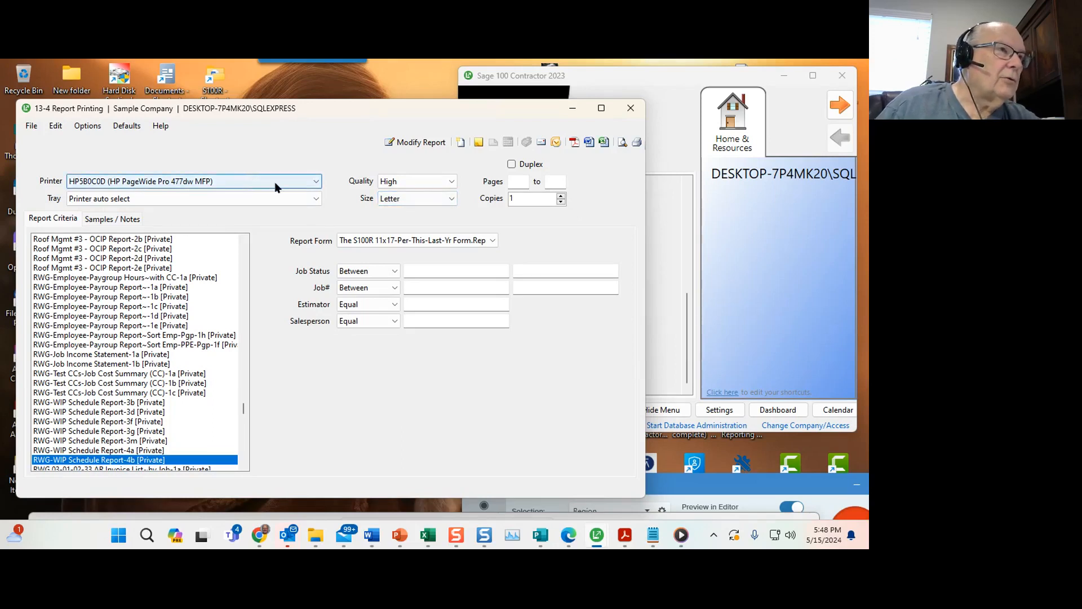
left_click(391, 197)
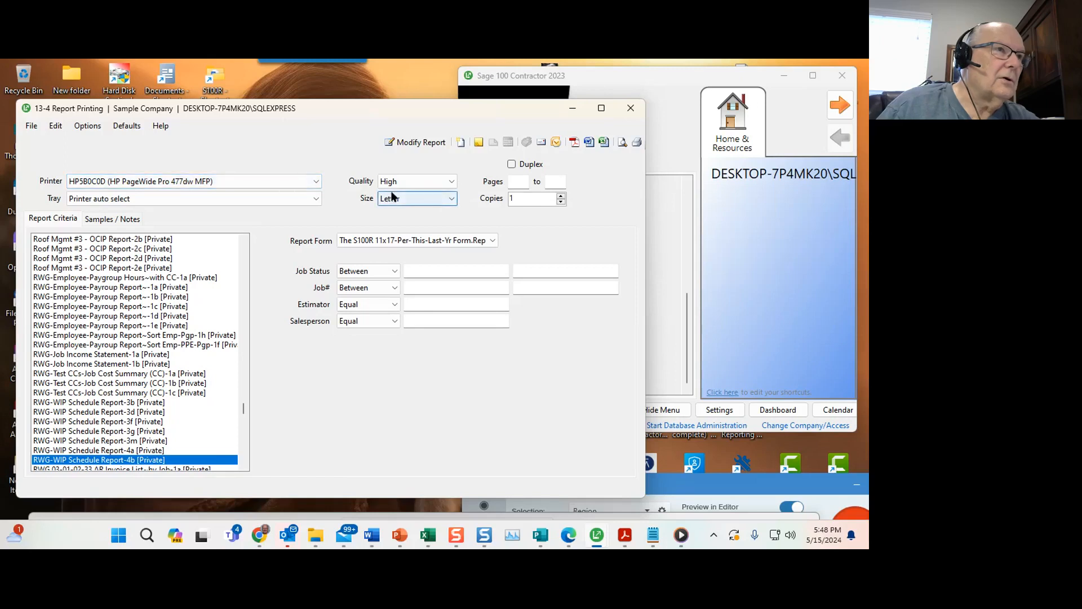
left_click(448, 200)
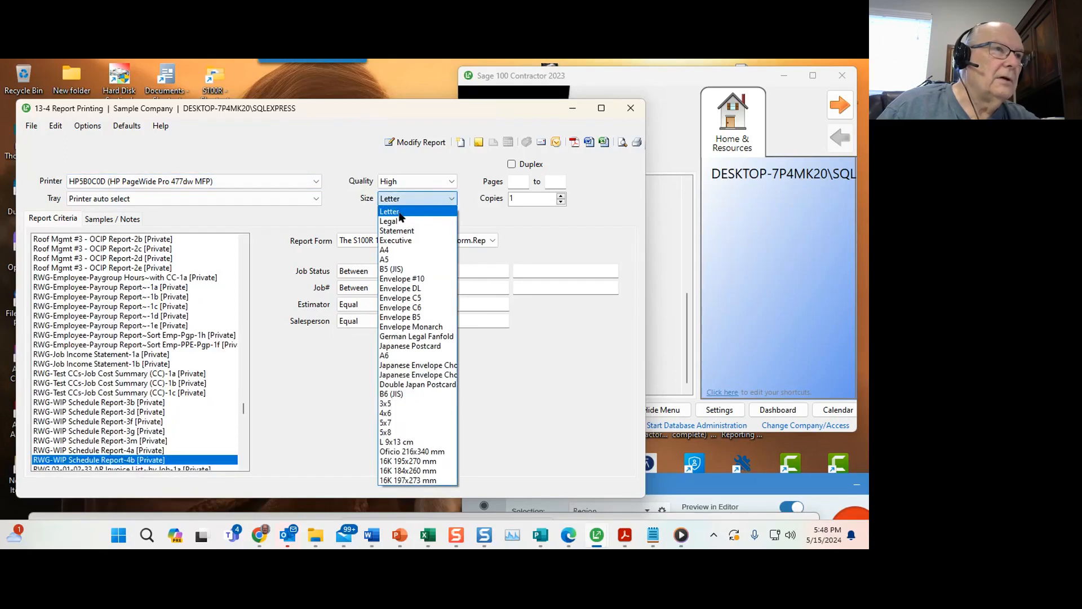
left_click(465, 210)
left_click(214, 181)
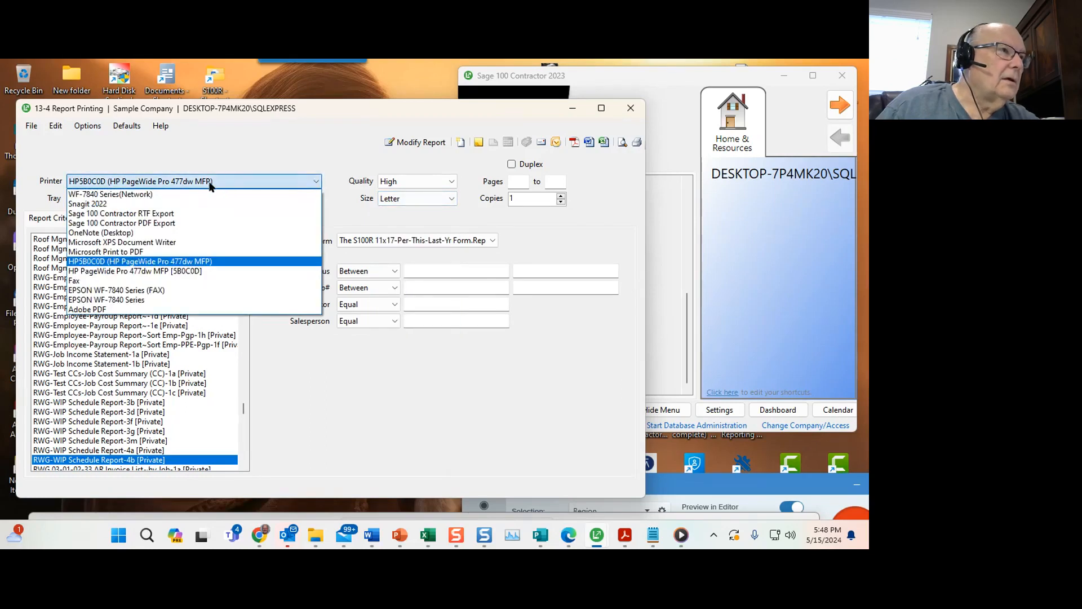
left_click(176, 224)
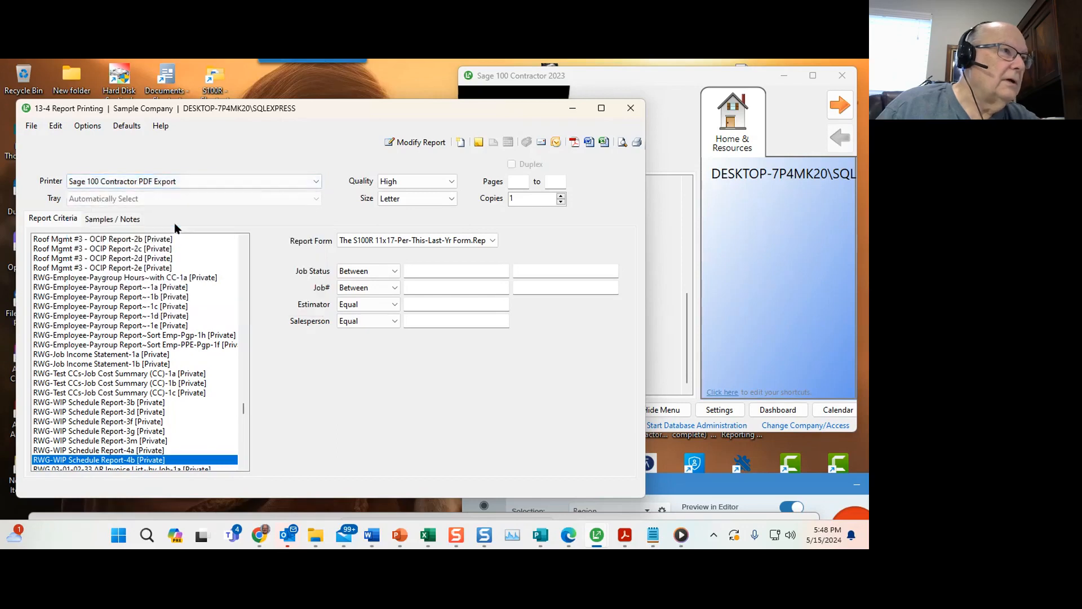
left_click(451, 198)
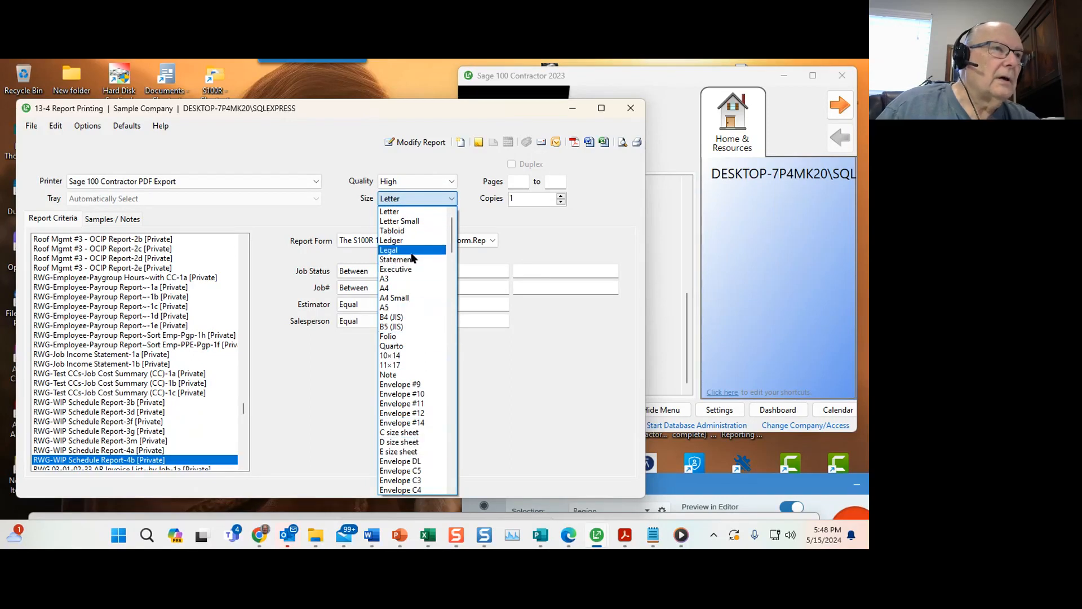
left_click(397, 230)
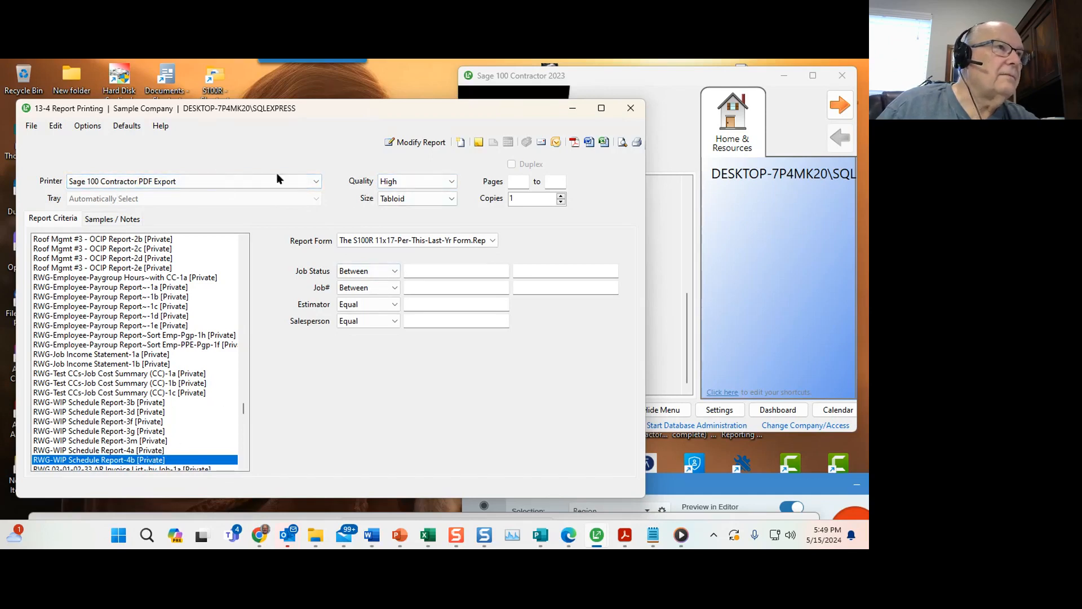
Limit the Job# range to jobs 186 through 224.
left_click(412, 286)
type("180")
key("Tab")
type("224")
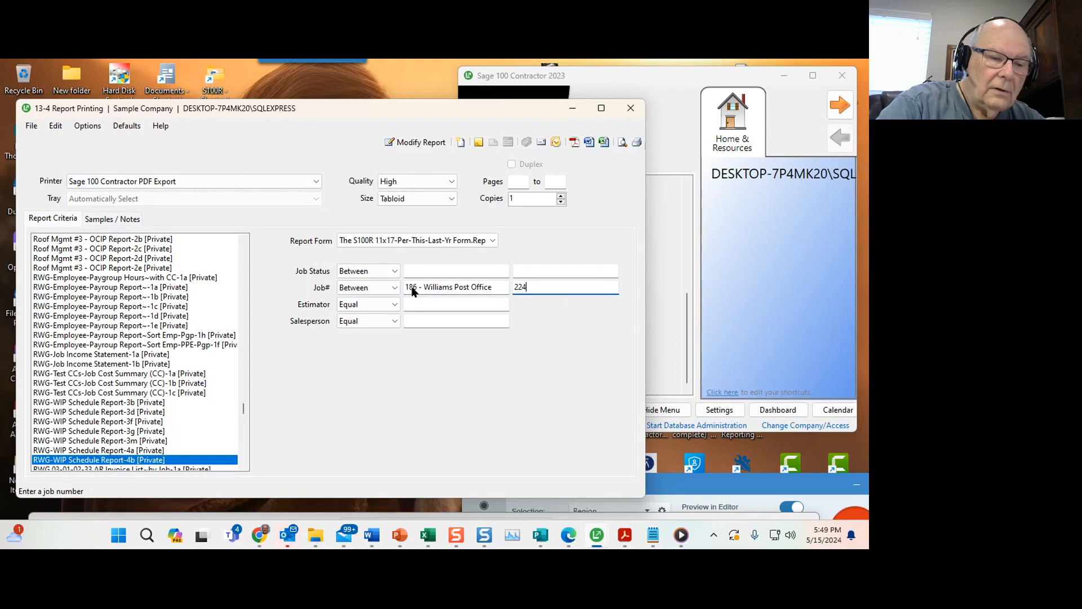
key("Tab")
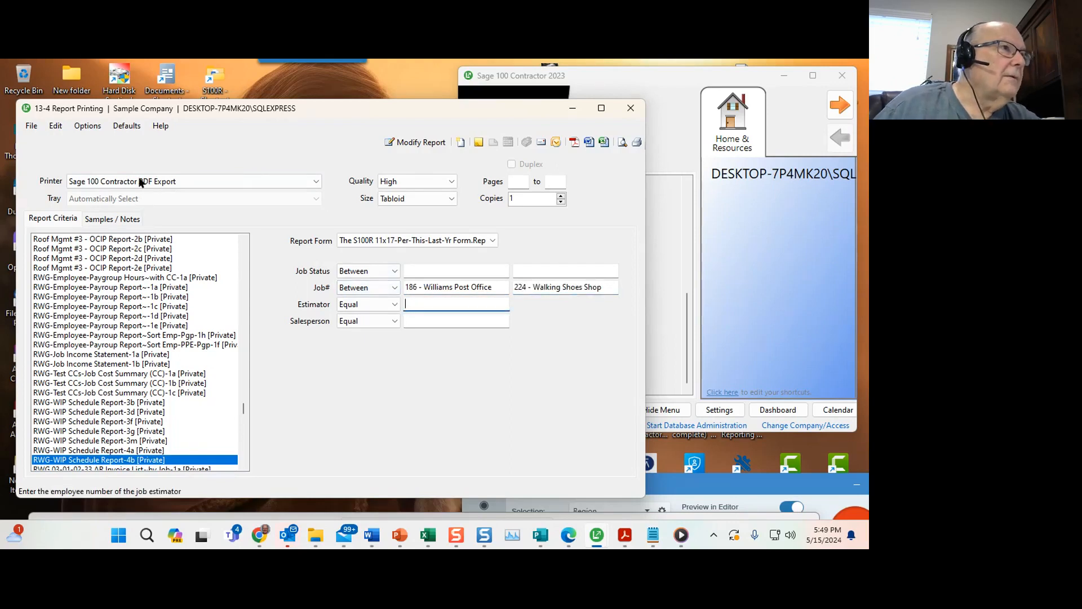
Save the printing defaults and save this report as the default report.
left_click(120, 129)
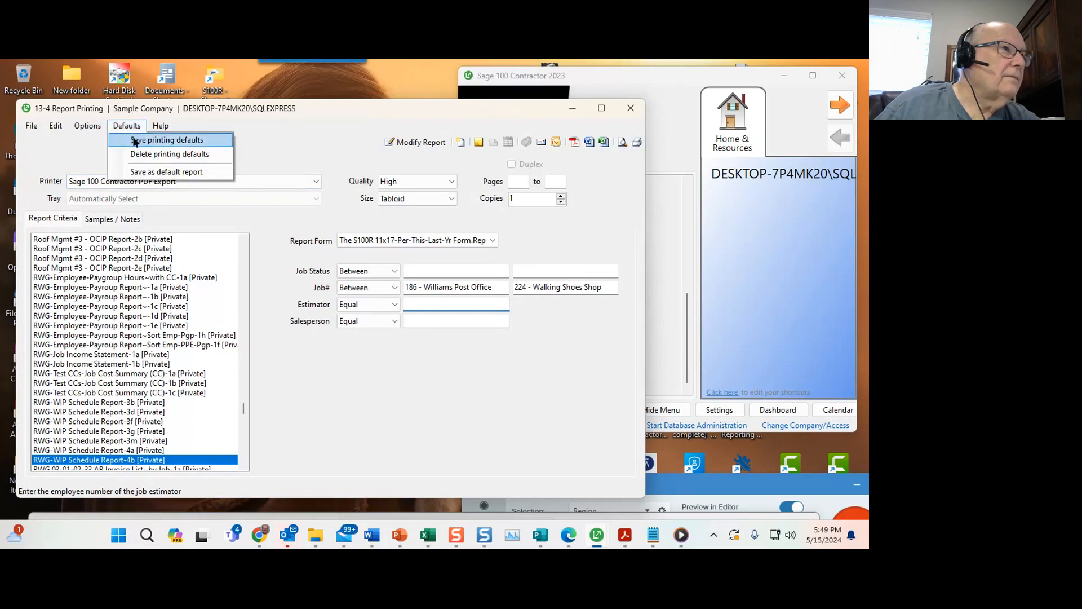
left_click(145, 140)
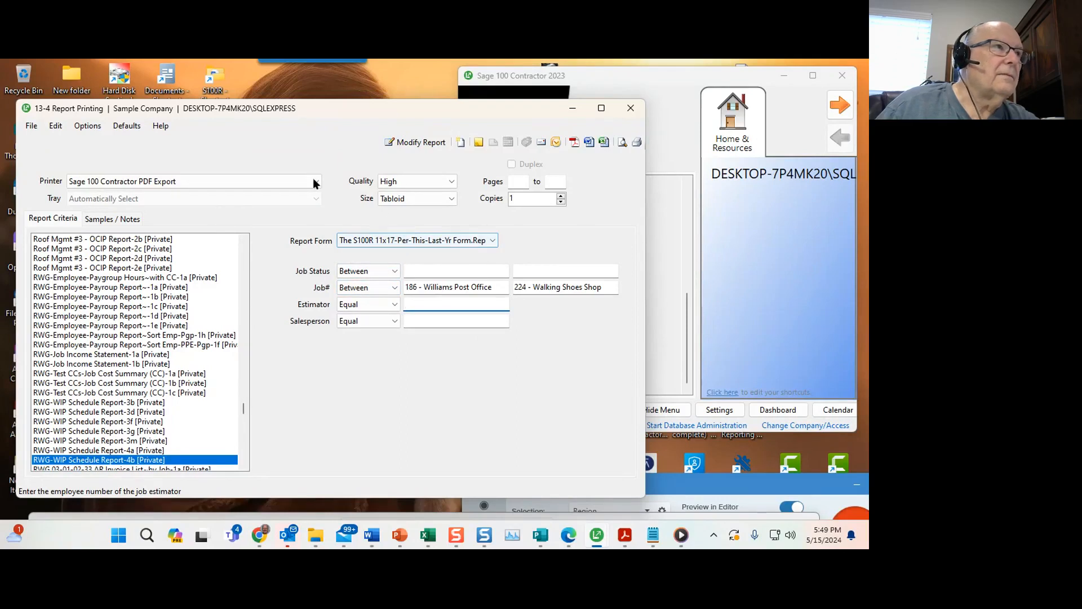
left_click(133, 128)
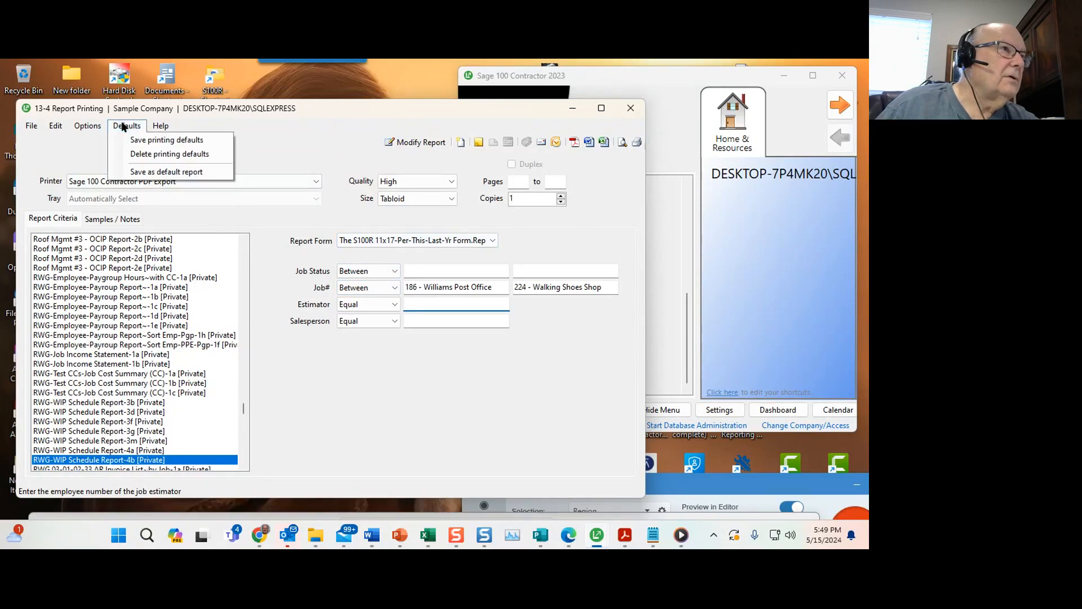
left_click(133, 172)
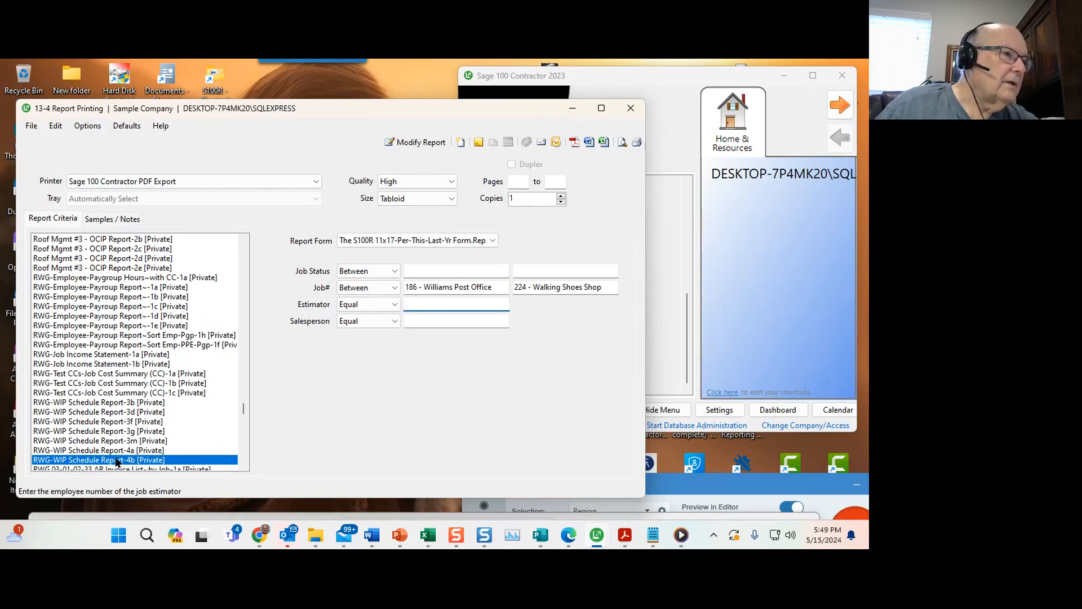
left_click(132, 129)
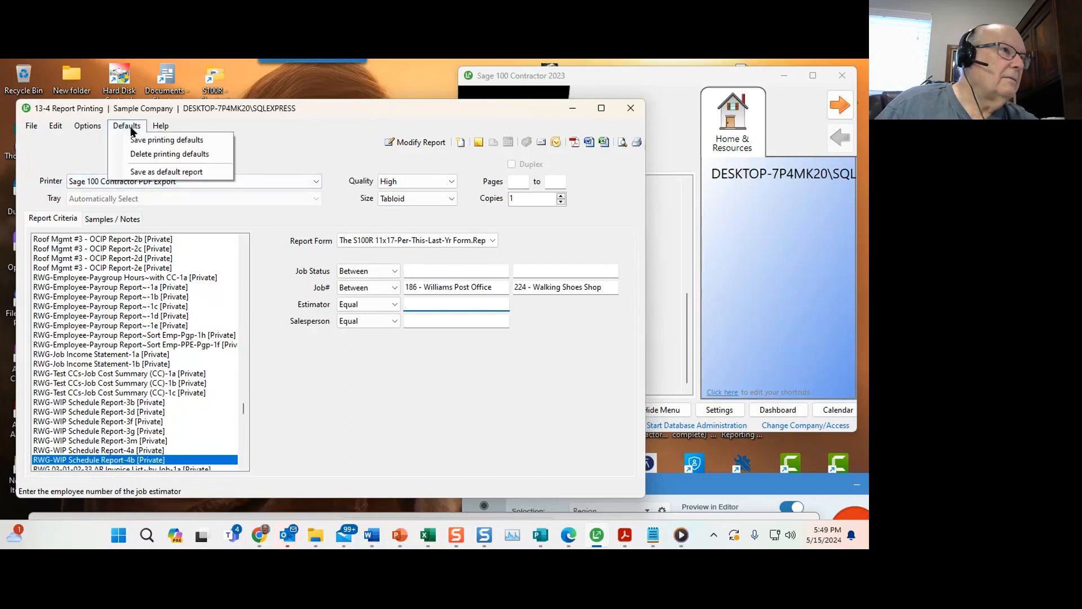
left_click(132, 173)
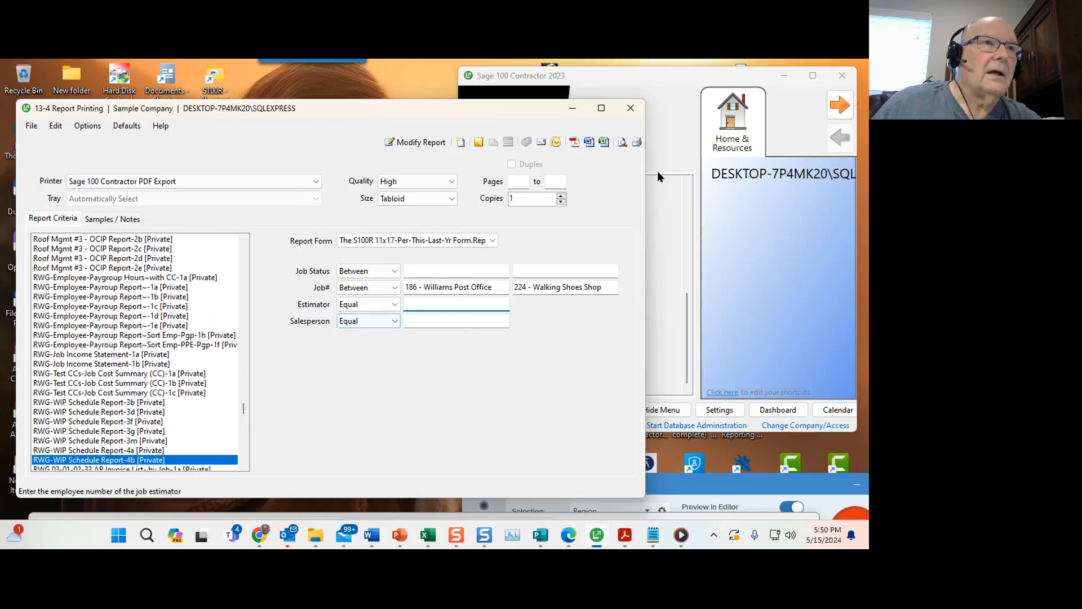
Preview the report with Post Year 2021, Prior Year 2020 and Thru Period 12.
left_click(622, 142)
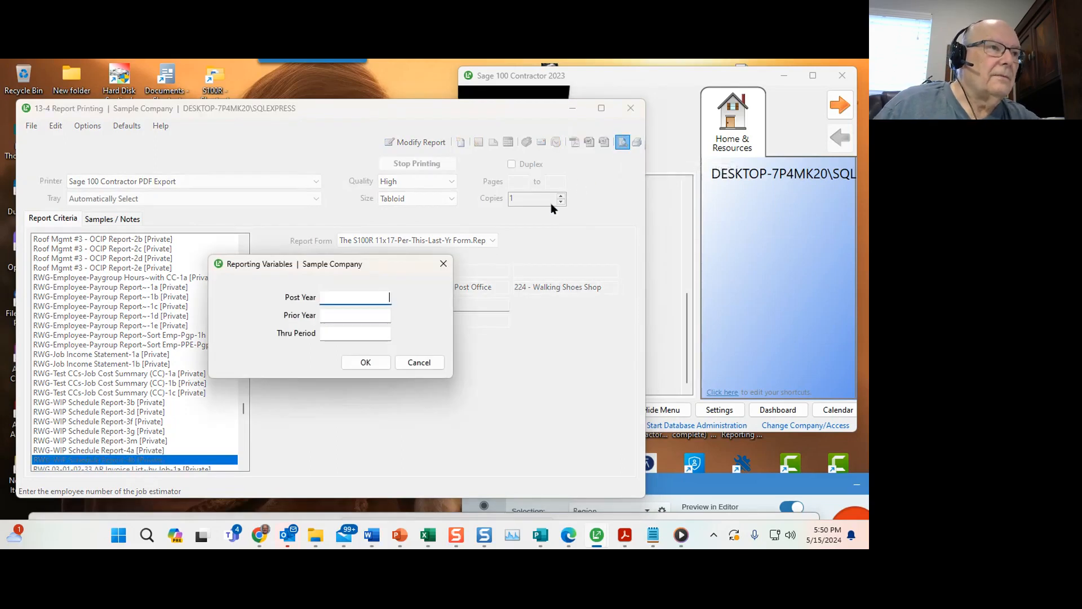
left_click_drag(393, 273, 479, 347)
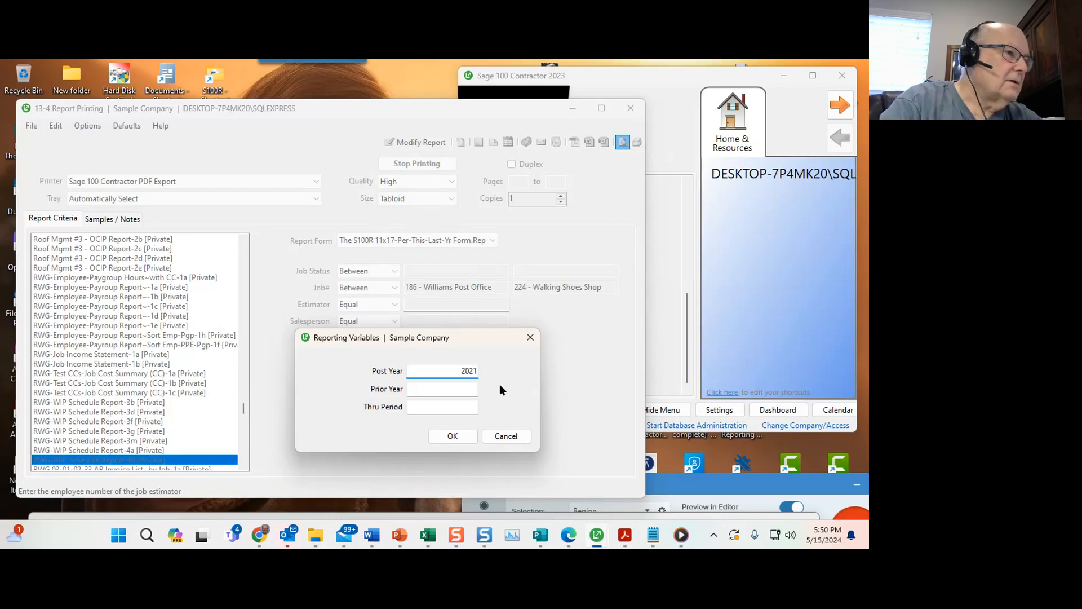
key("Tab")
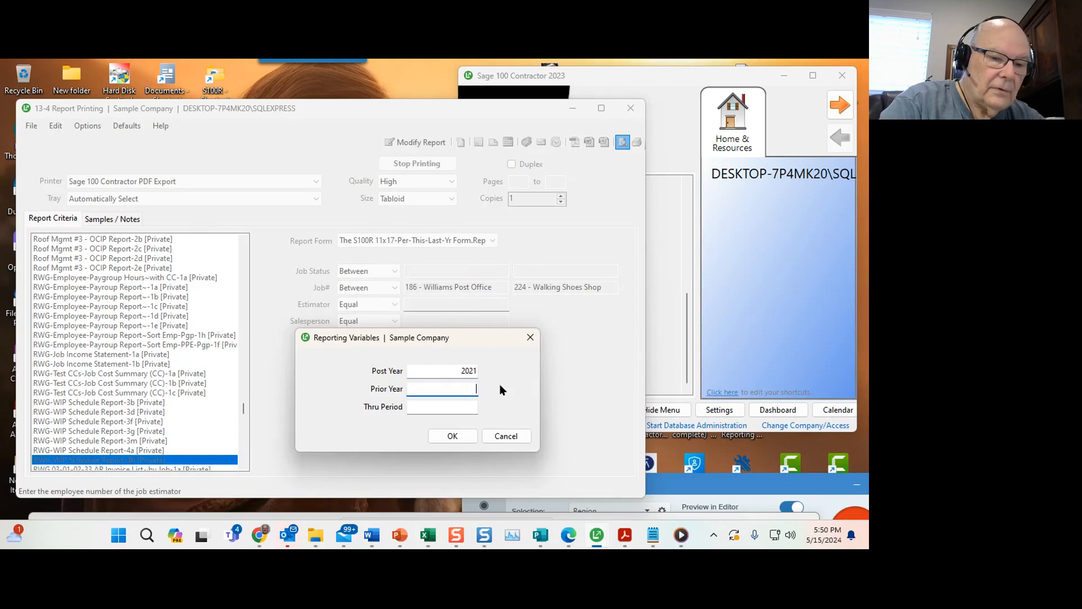
key("Tab")
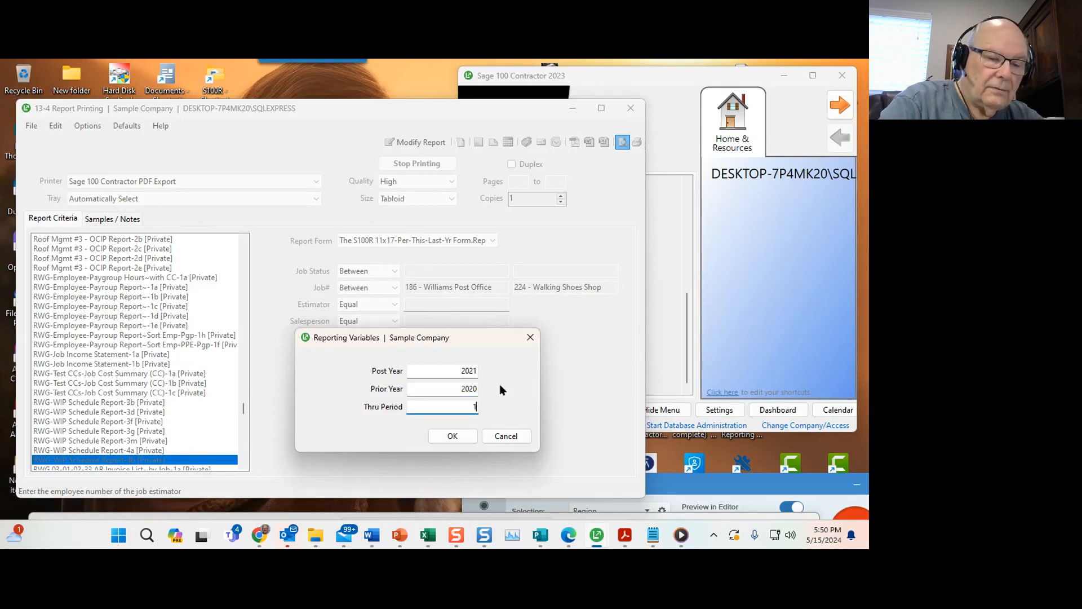
key("Return")
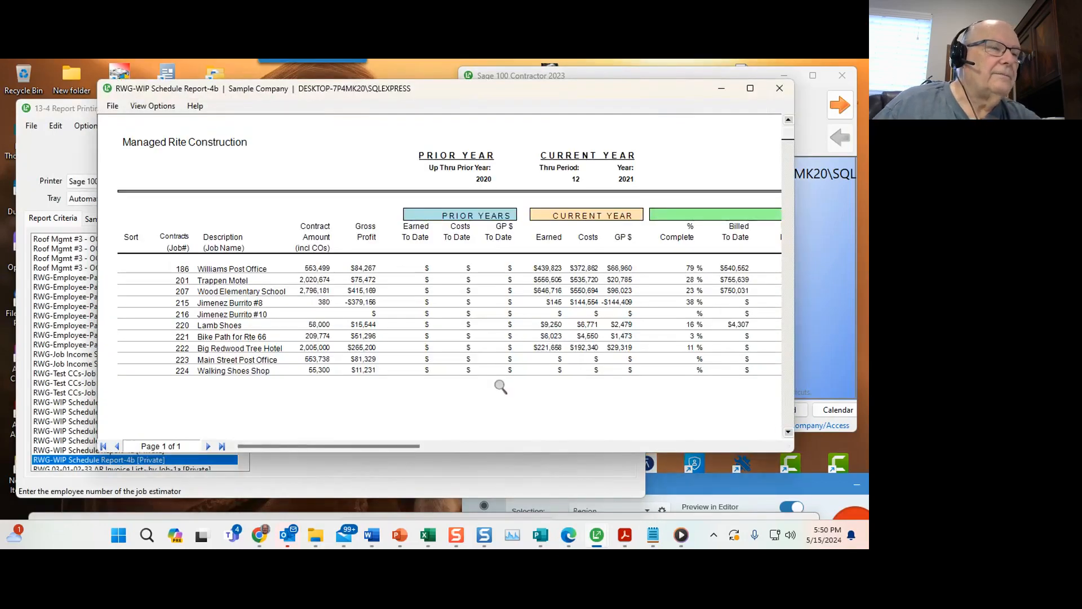
Examine the previewed WIP schedule across all its columns and down to the footer, then close the preview.
left_click_drag(506, 92, 425, 85)
left_click_drag(713, 309, 864, 306)
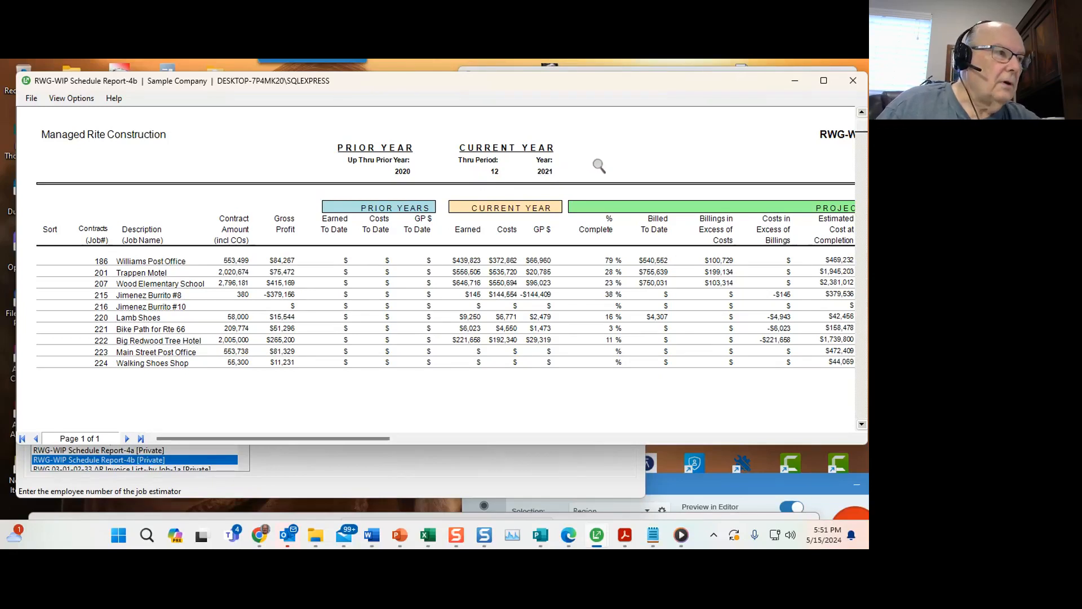
scroll(599, 166, "down", 5)
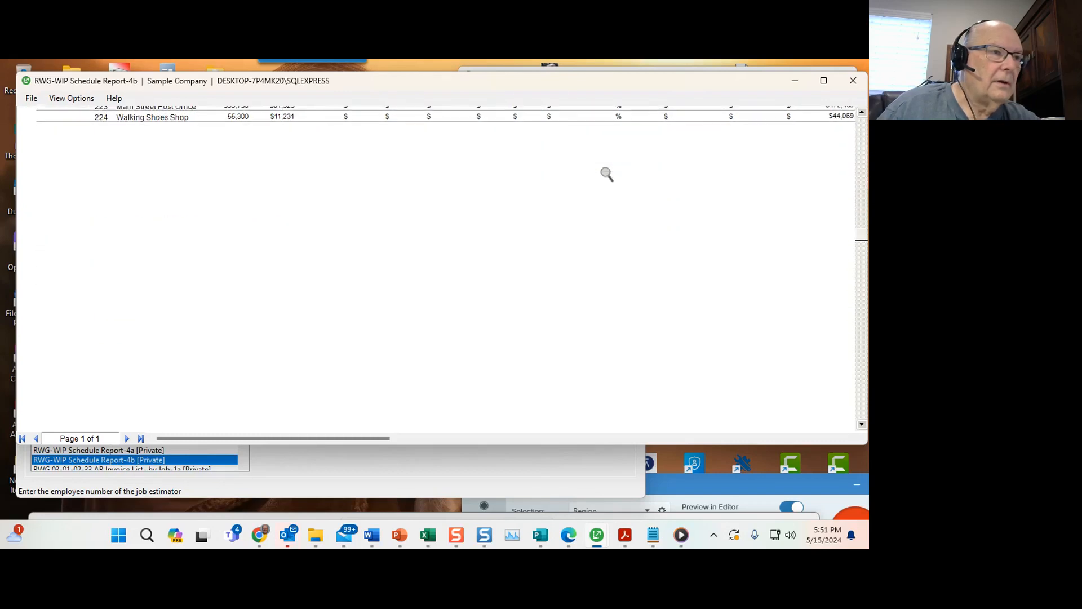
scroll(606, 174, "down", 3)
scroll(607, 174, "down", 1)
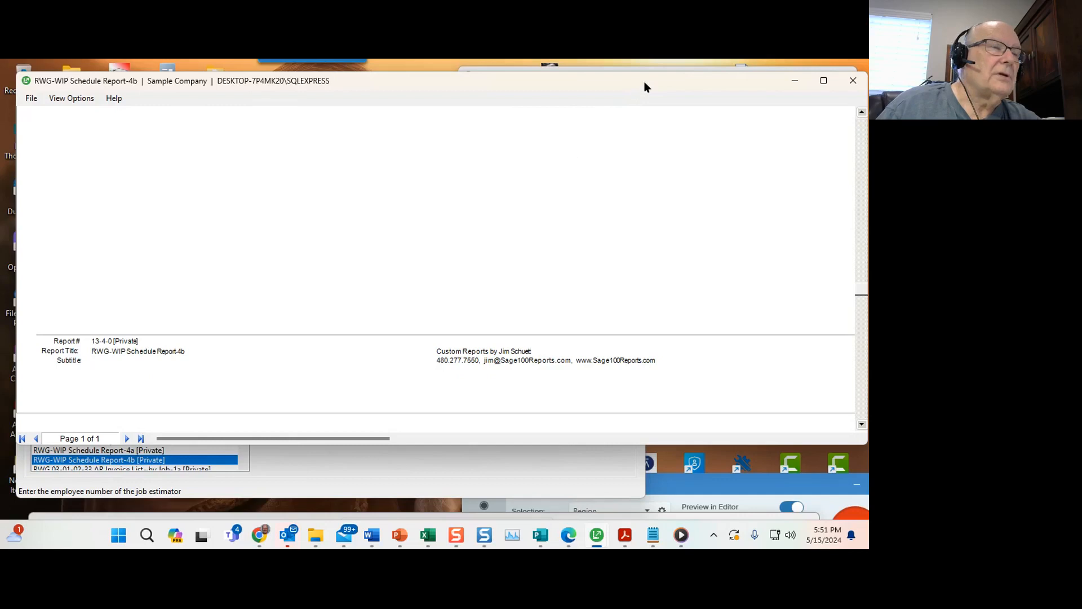
mouse_move(644, 82)
left_mouse_down()
mouse_move(601, 89)
mouse_move(643, 90)
left_mouse_up()
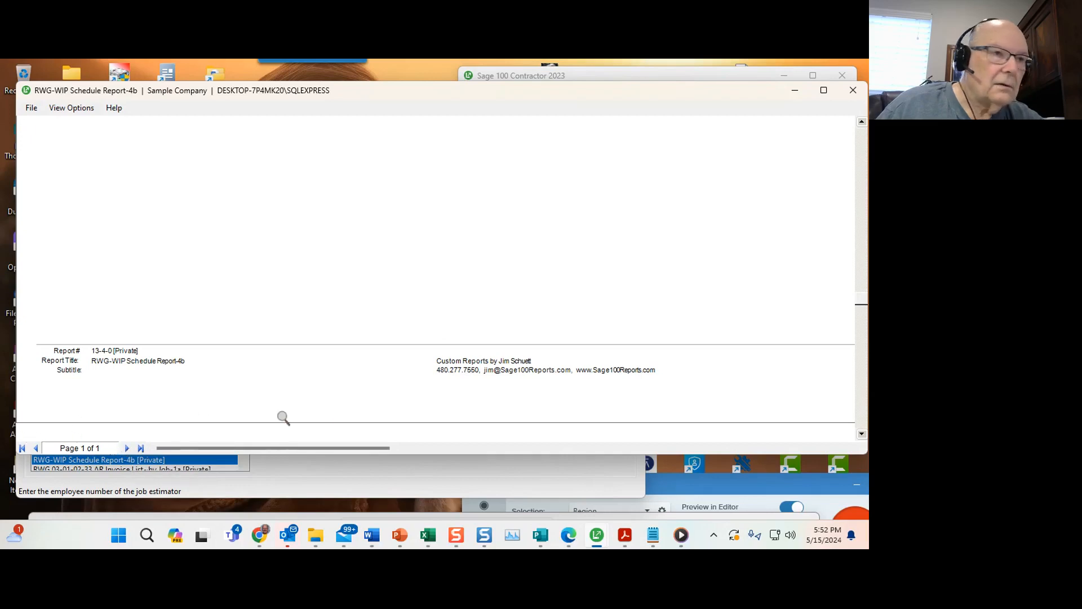
left_click_drag(342, 448, 532, 445)
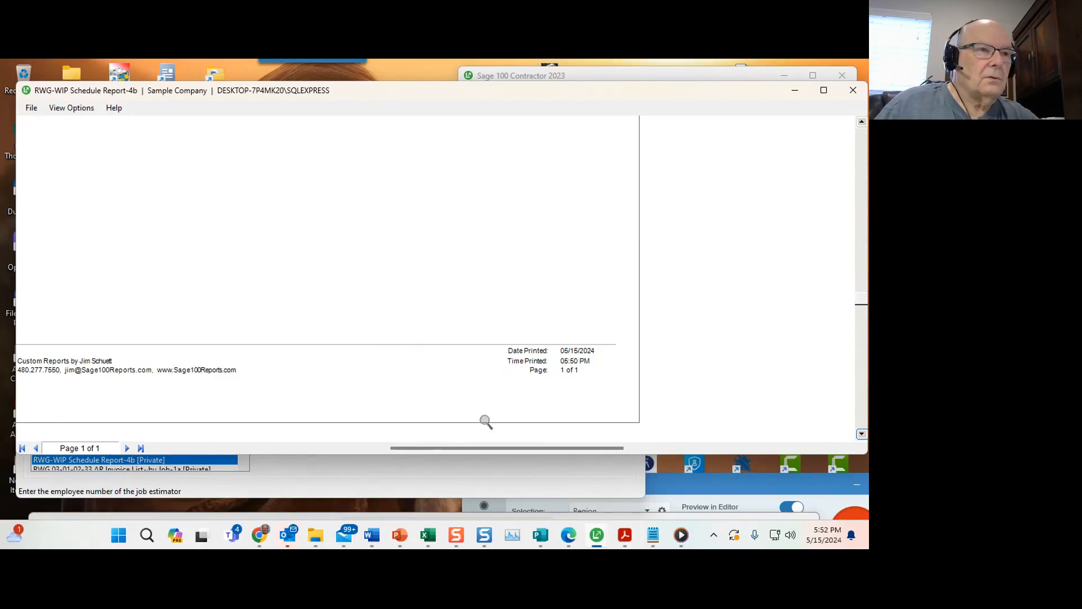
scroll(514, 306, "up", 10)
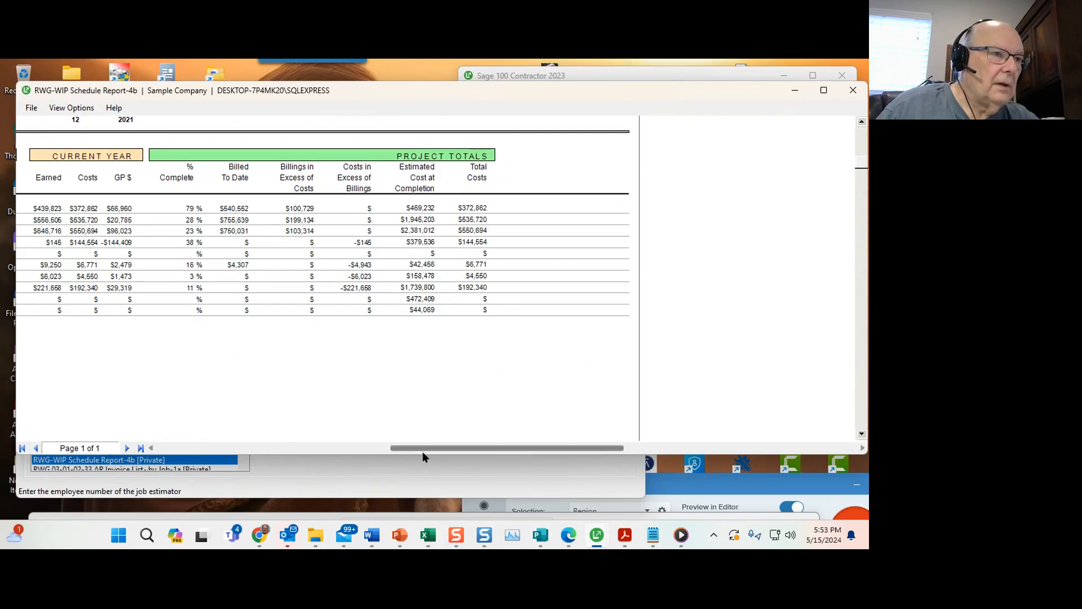
left_click_drag(423, 450, 292, 449)
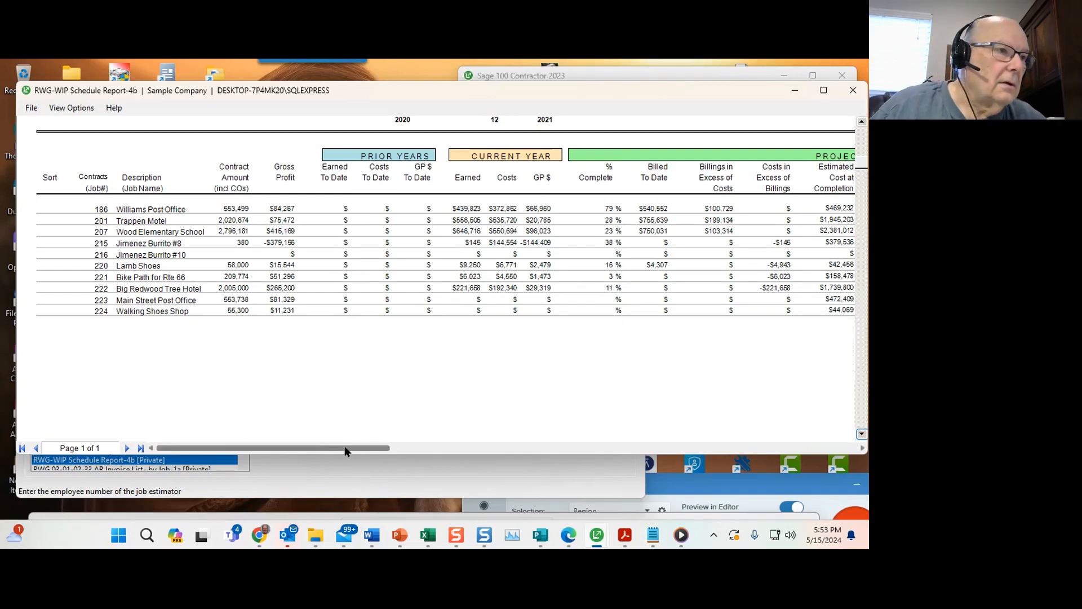
left_click(427, 449)
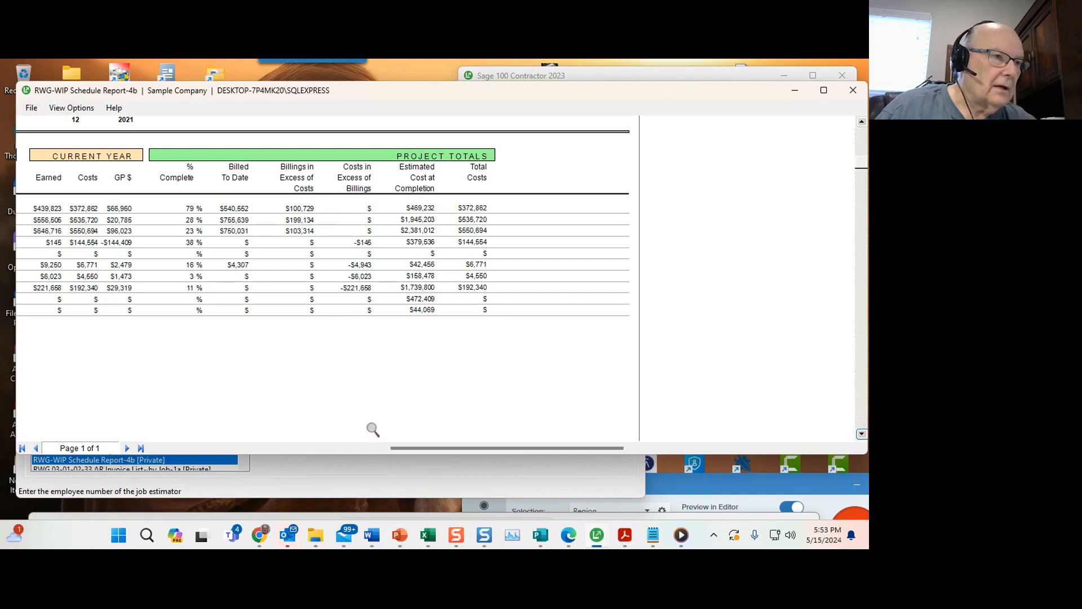
left_click_drag(421, 449, 156, 440)
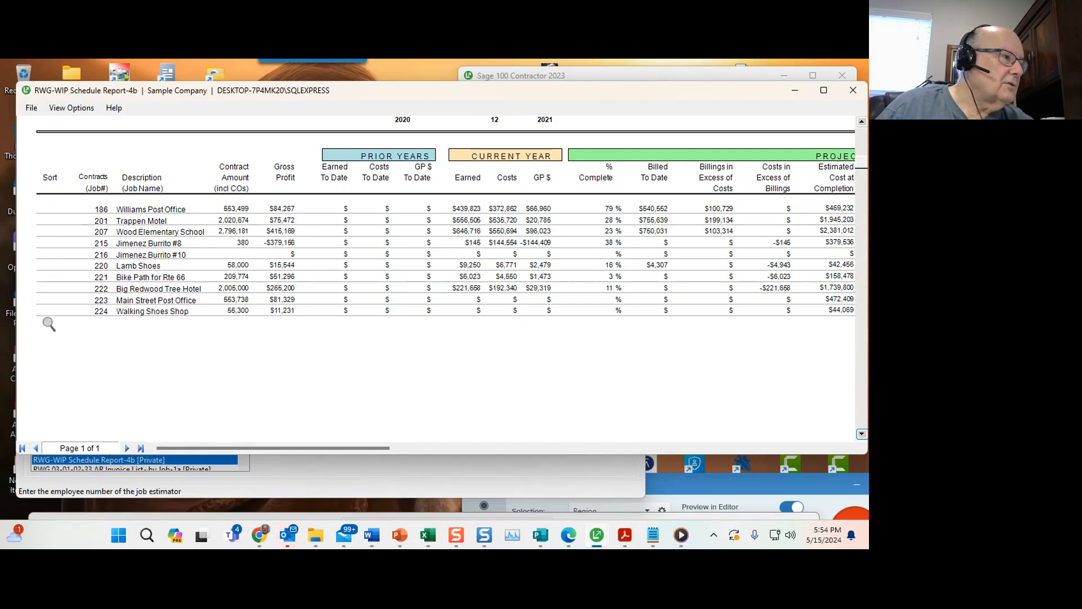
left_click_drag(298, 449, 551, 447)
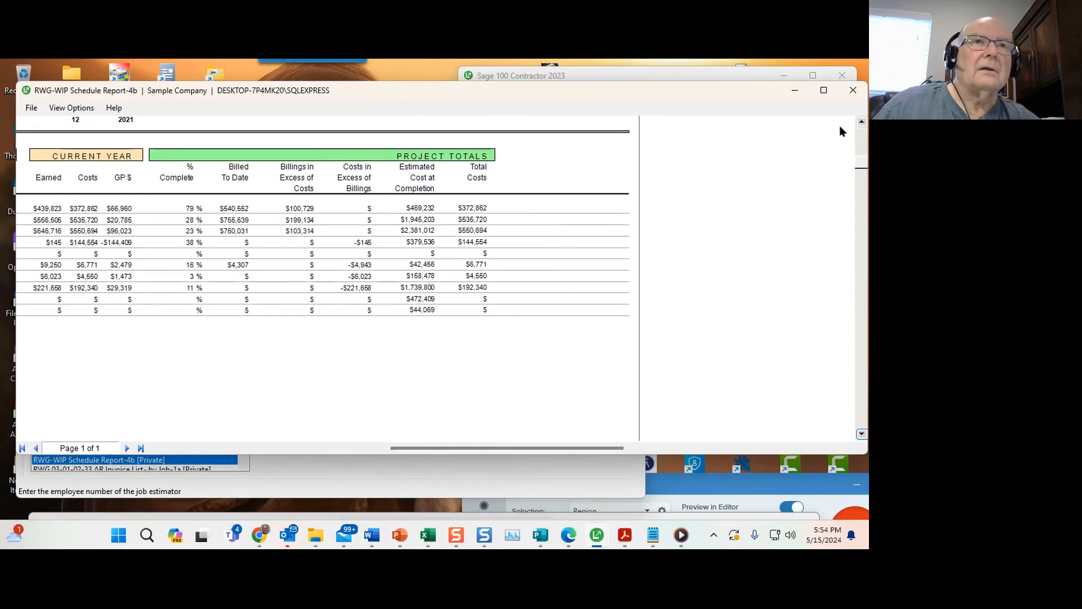
left_click(853, 92)
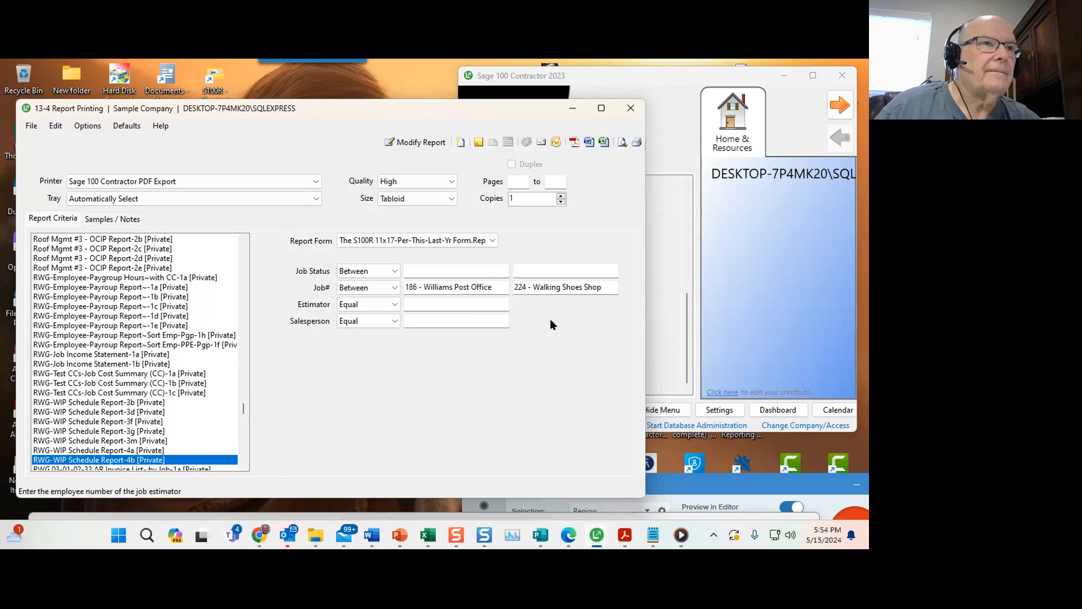
Close the Report Printing window and dismiss the desktop reminder popup.
left_click(630, 108)
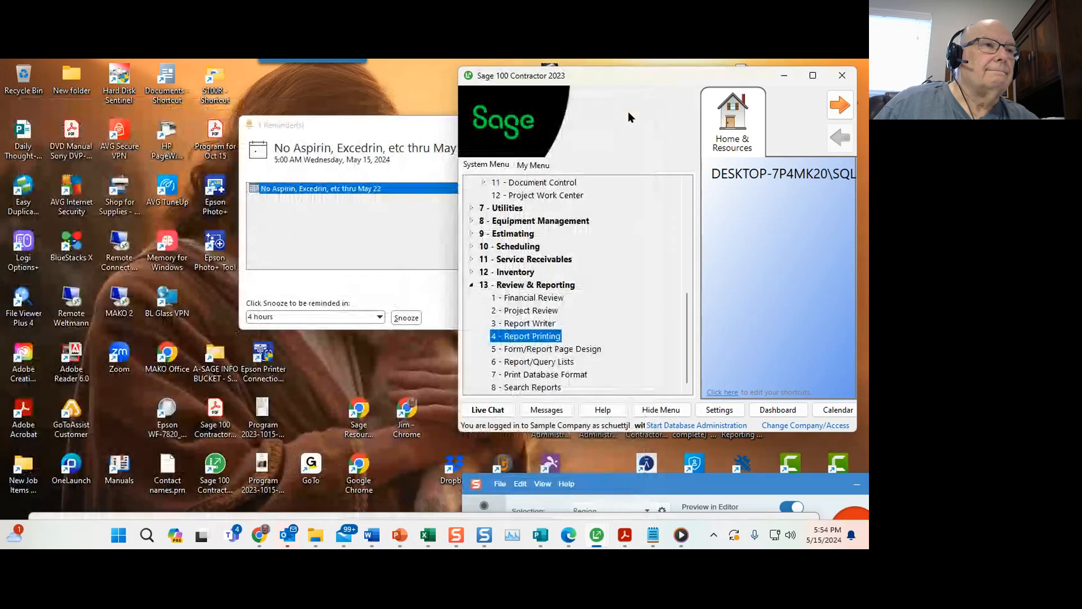
left_click(370, 122)
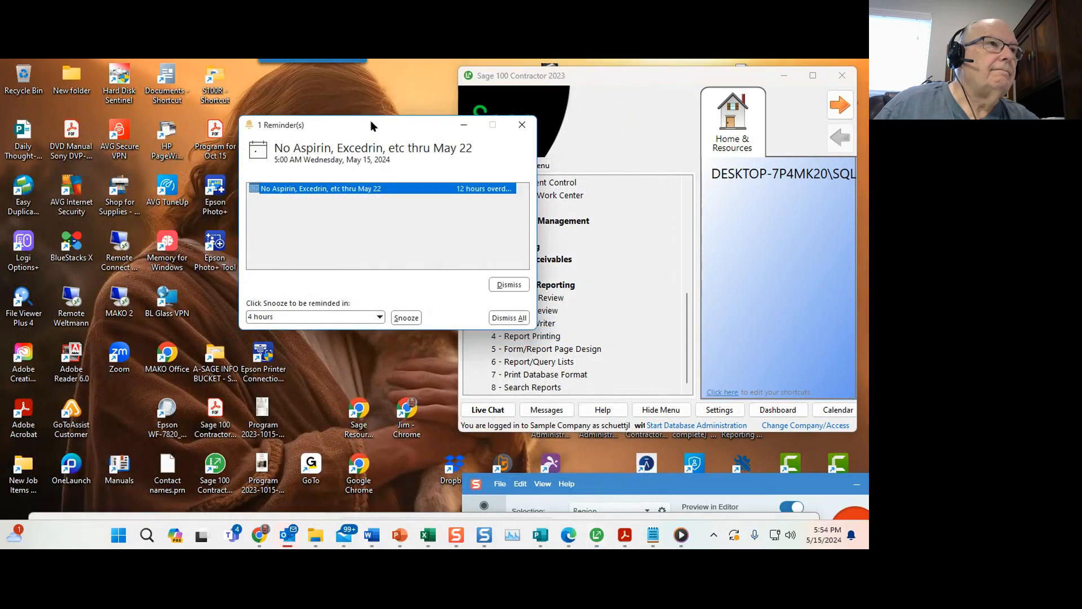
left_click(518, 125)
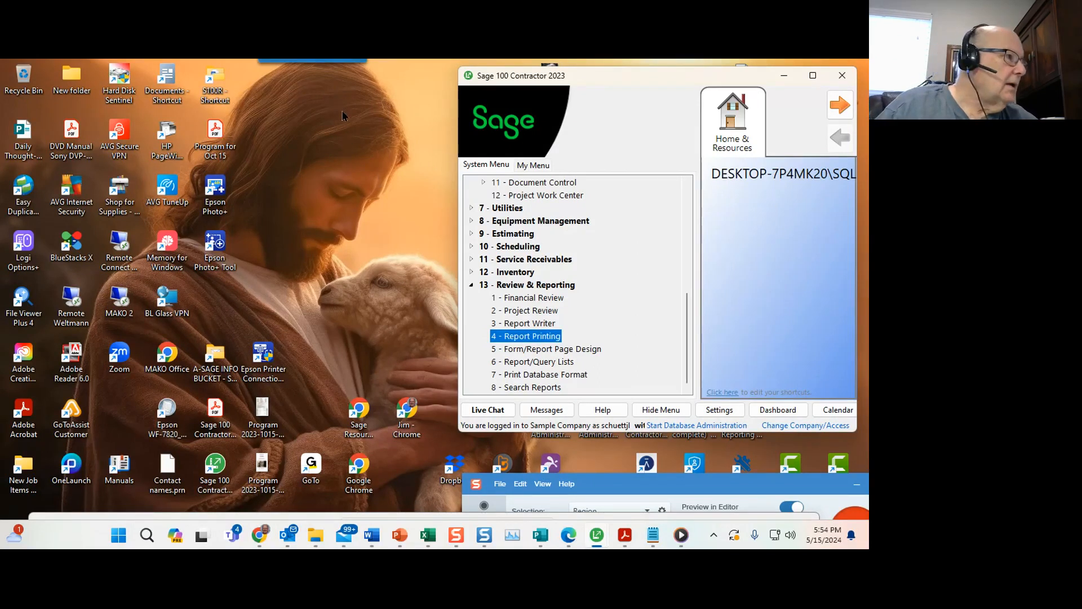
left_click_drag(596, 80, 483, 91)
mouse_move(344, 59)
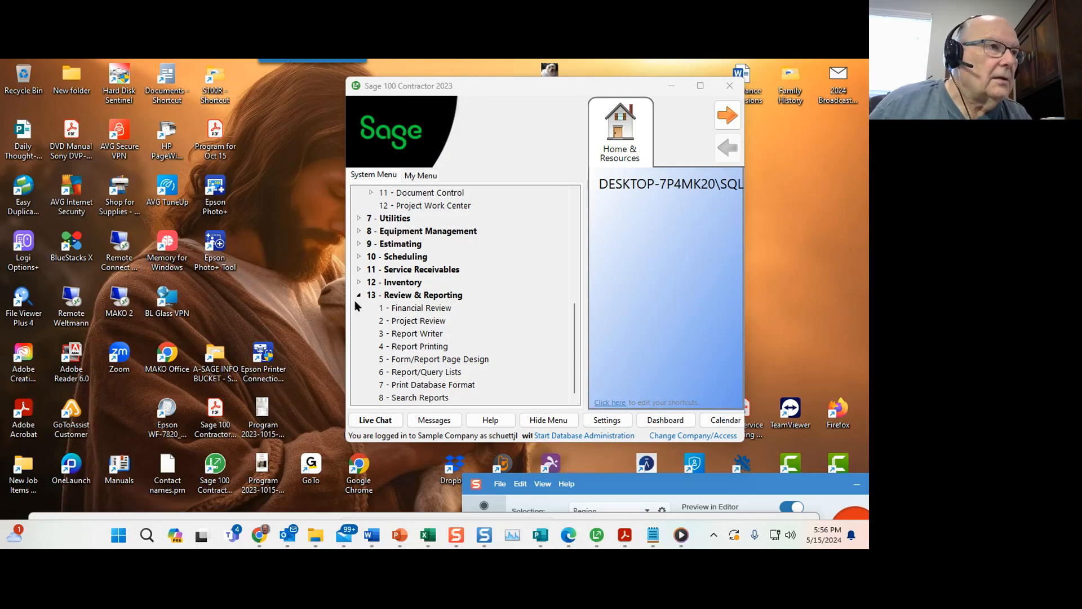
Open Search Reports and search the reports for WIP.
left_click(414, 398)
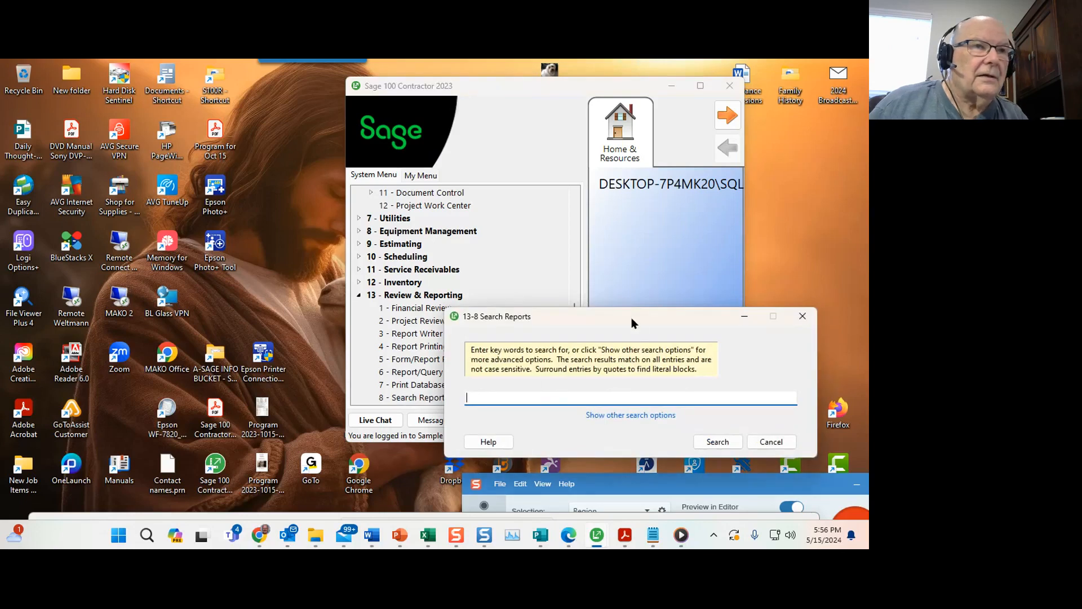
left_click_drag(632, 322, 678, 226)
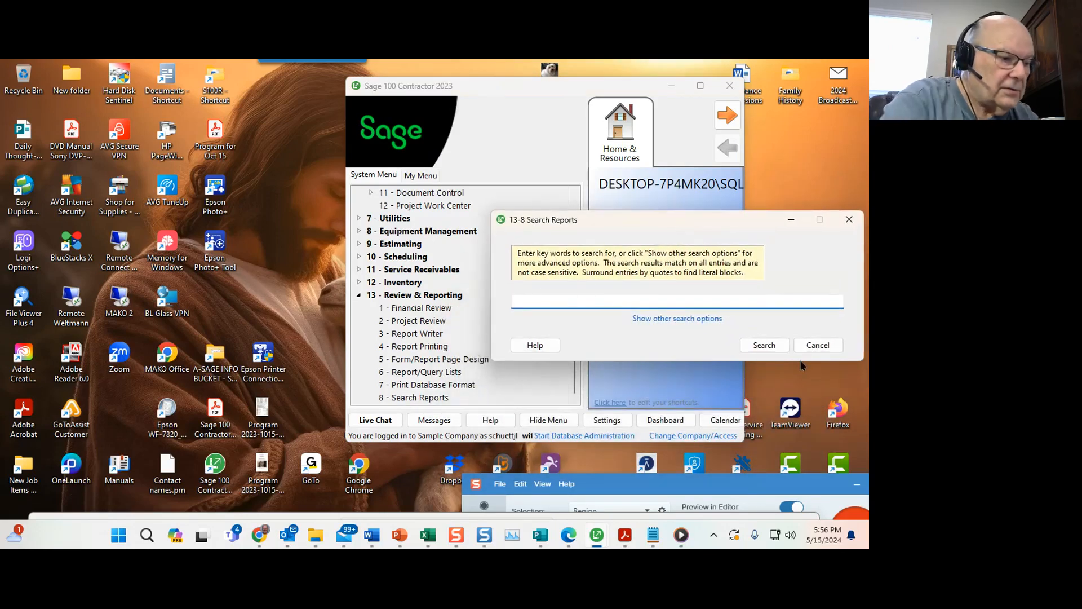
type("WiP")
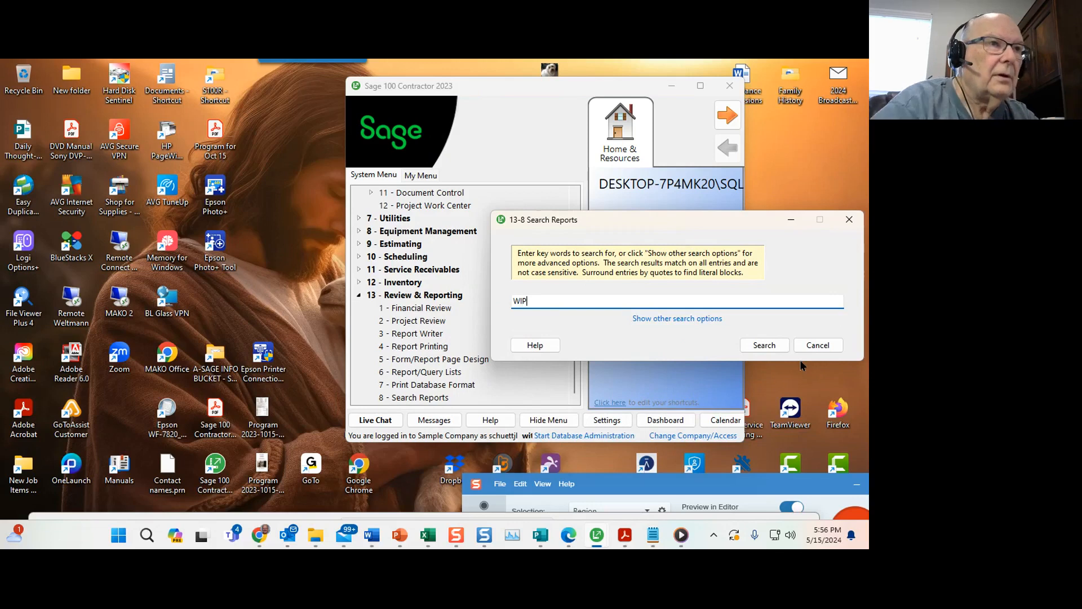
left_click(760, 344)
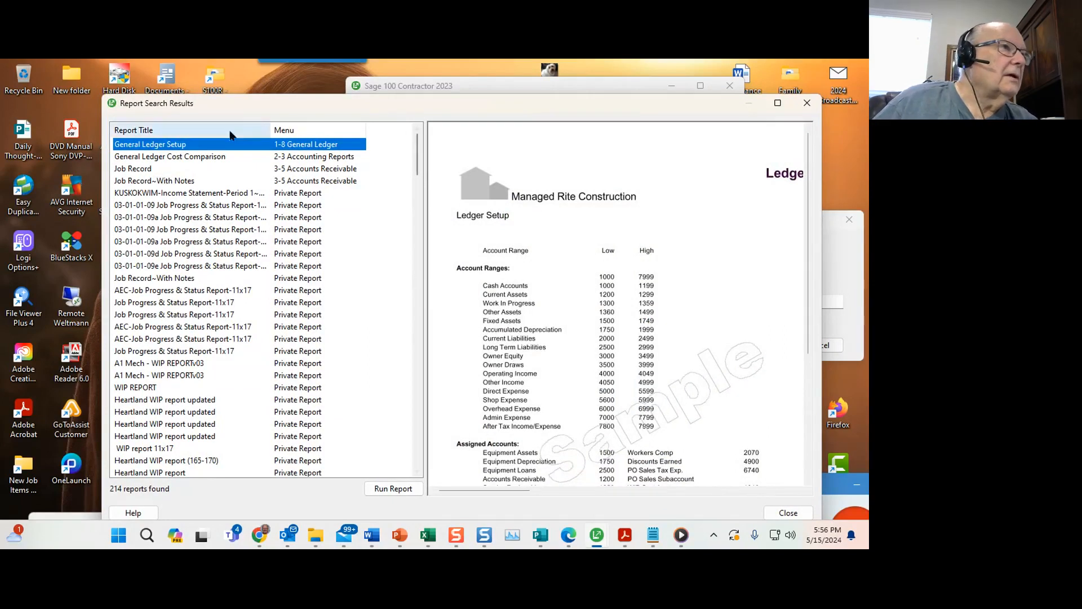
Maximize the search results and browse through the list of matching report titles.
double_click(278, 106)
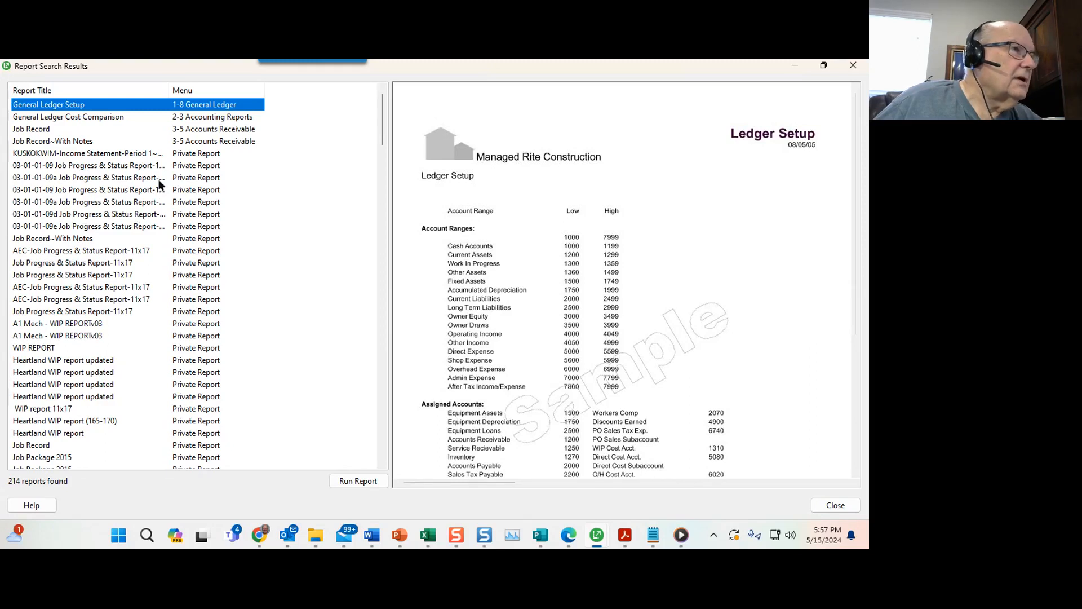
left_click_drag(173, 91, 250, 93)
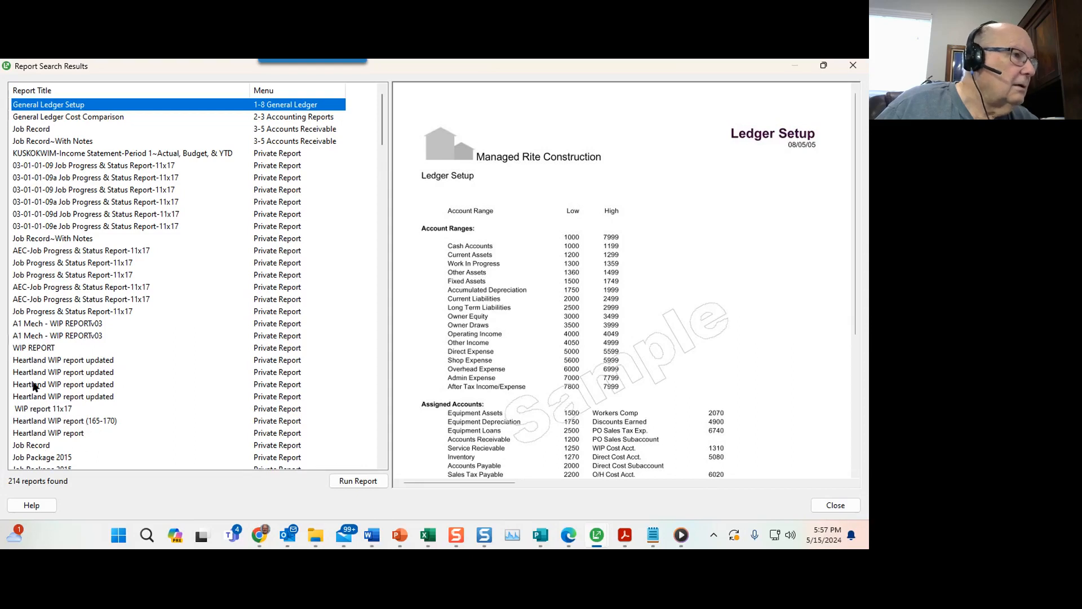
scroll(67, 321, "down", 7)
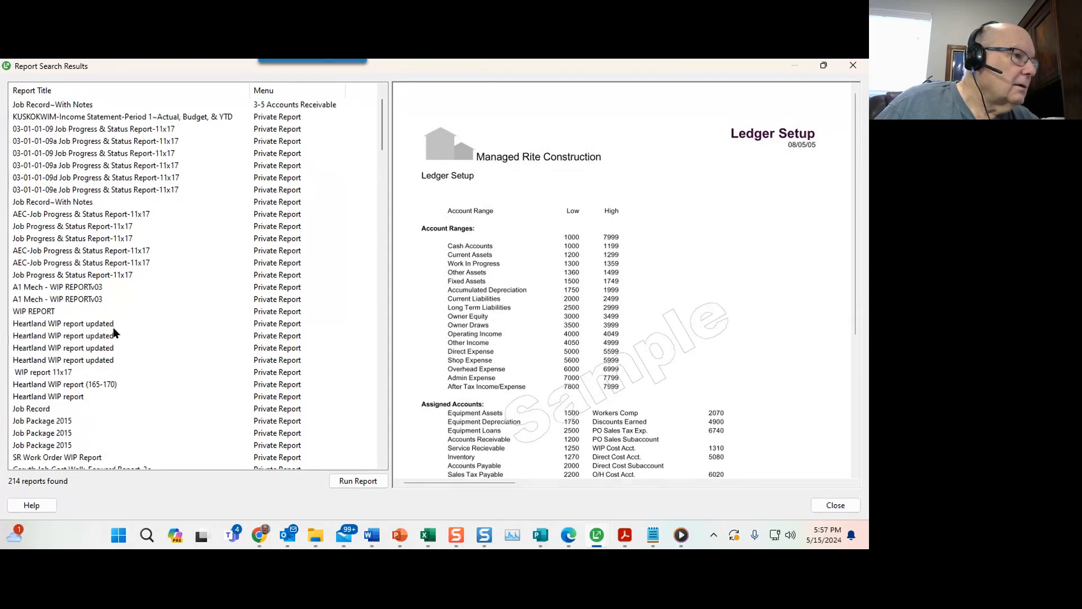
scroll(140, 371, "down", 15)
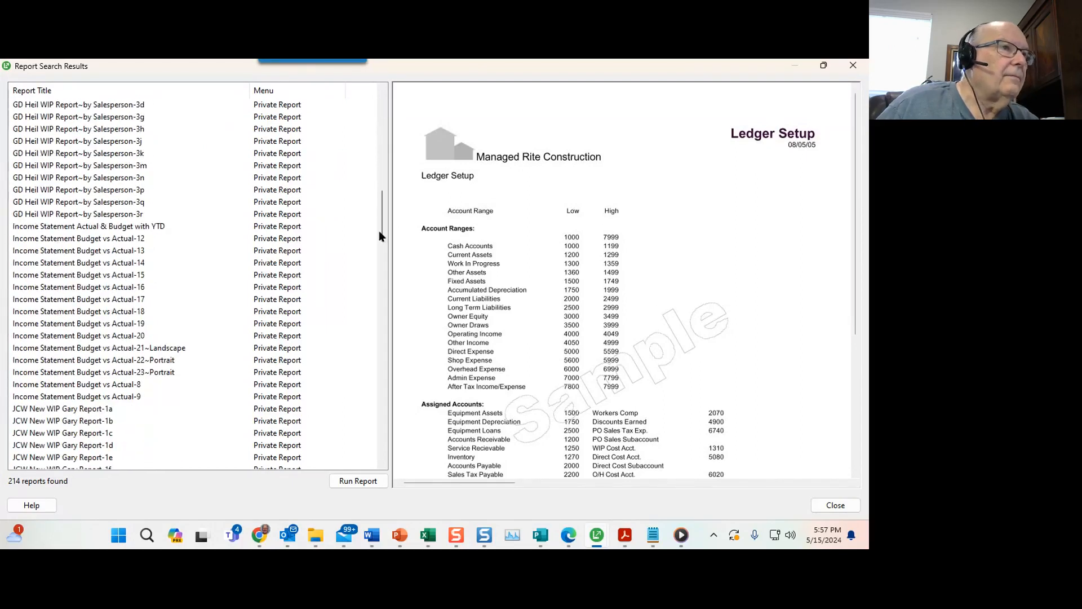
left_click_drag(386, 227, 384, 448)
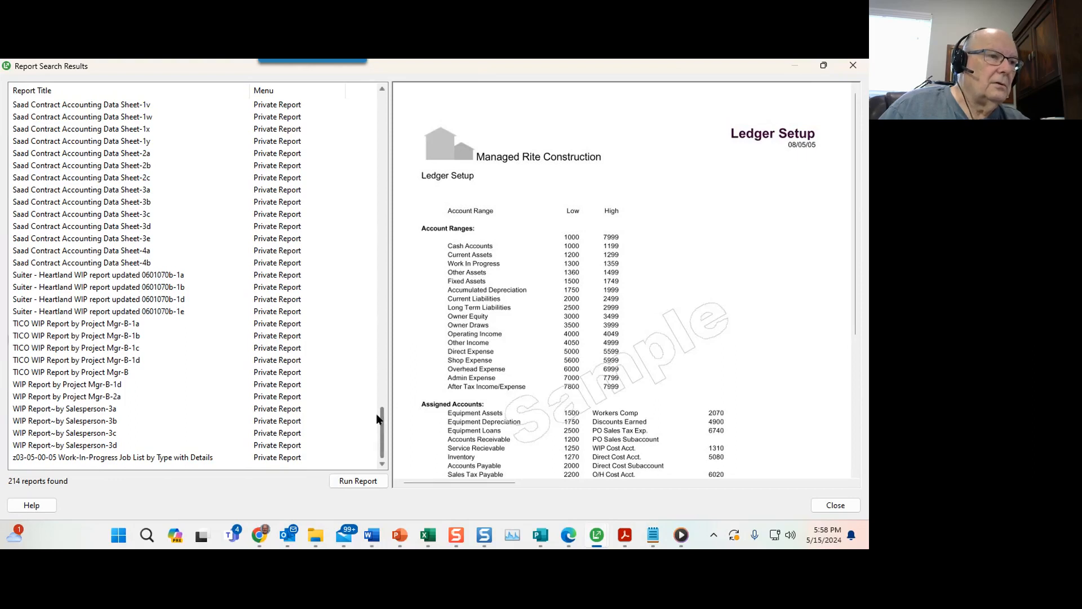
left_click_drag(380, 411, 379, 102)
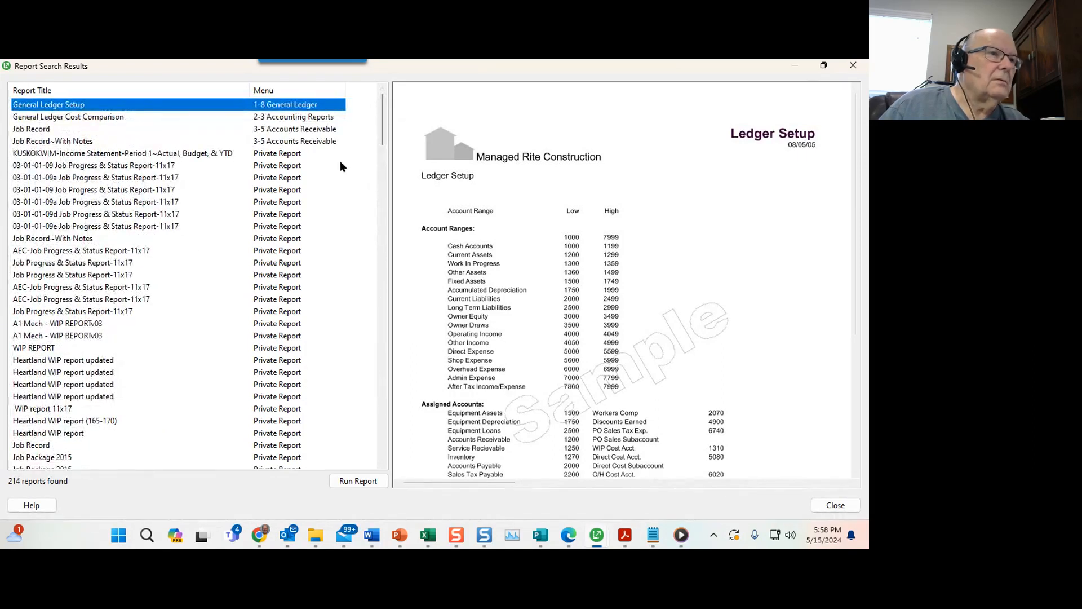
Preview a couple of reports from the results, then close the search results and search dialog.
left_click(280, 191)
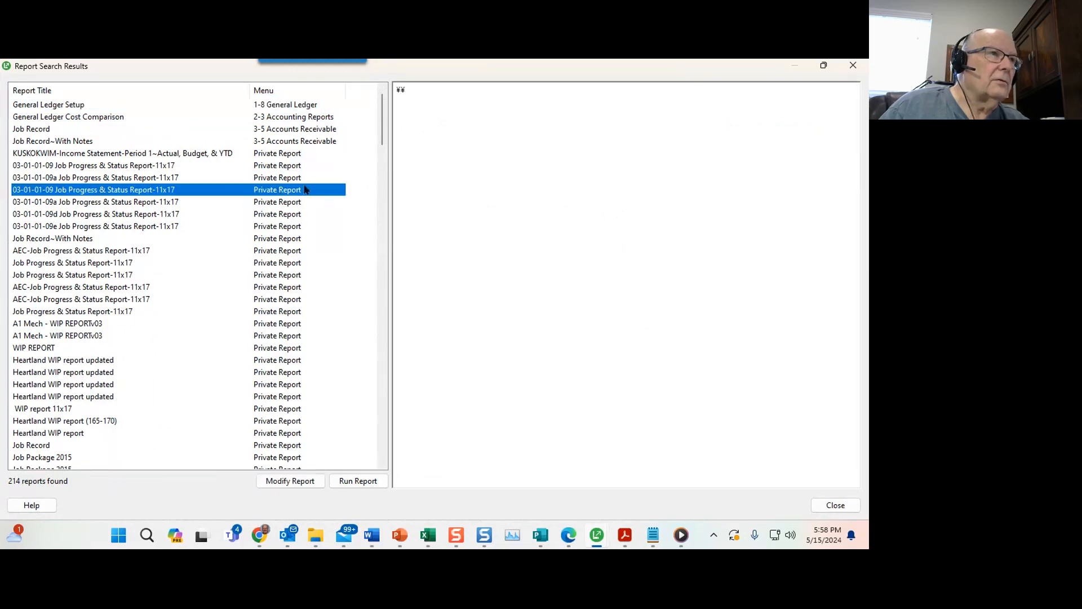
left_click(270, 141)
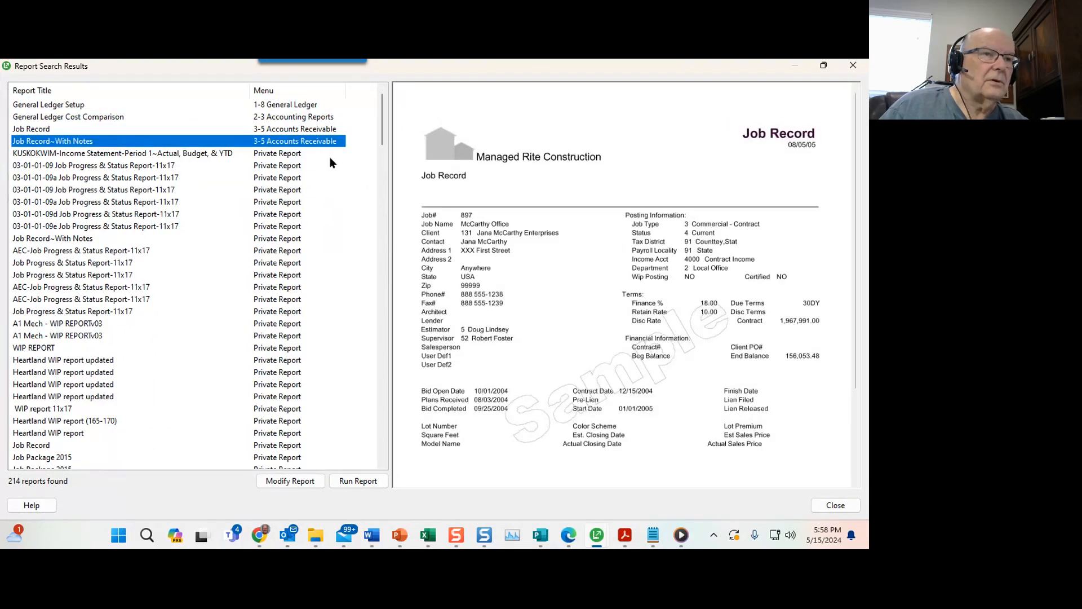
left_click(850, 66)
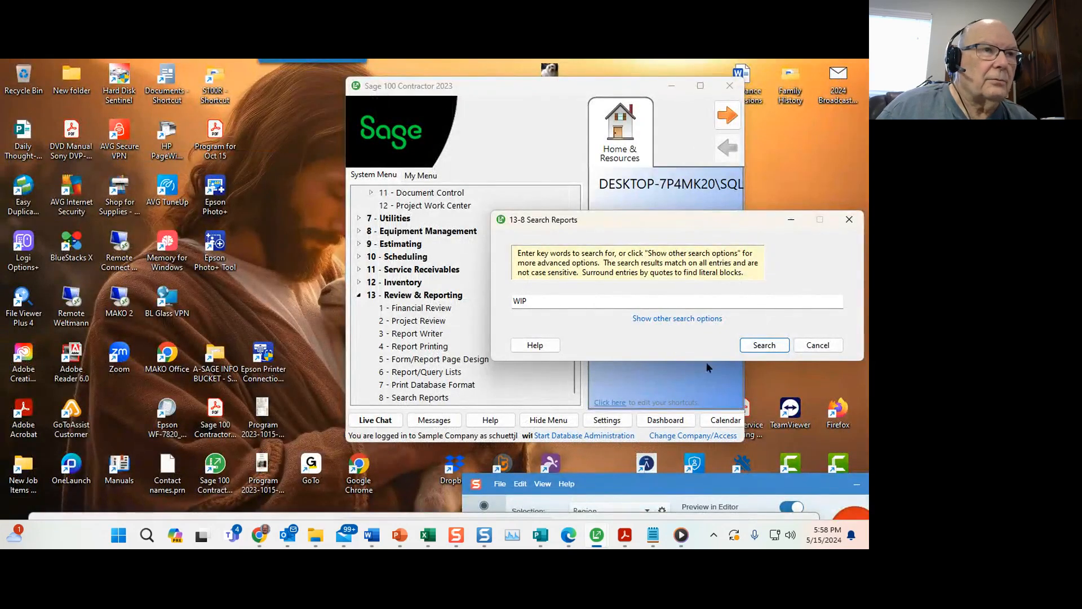
left_click(806, 348)
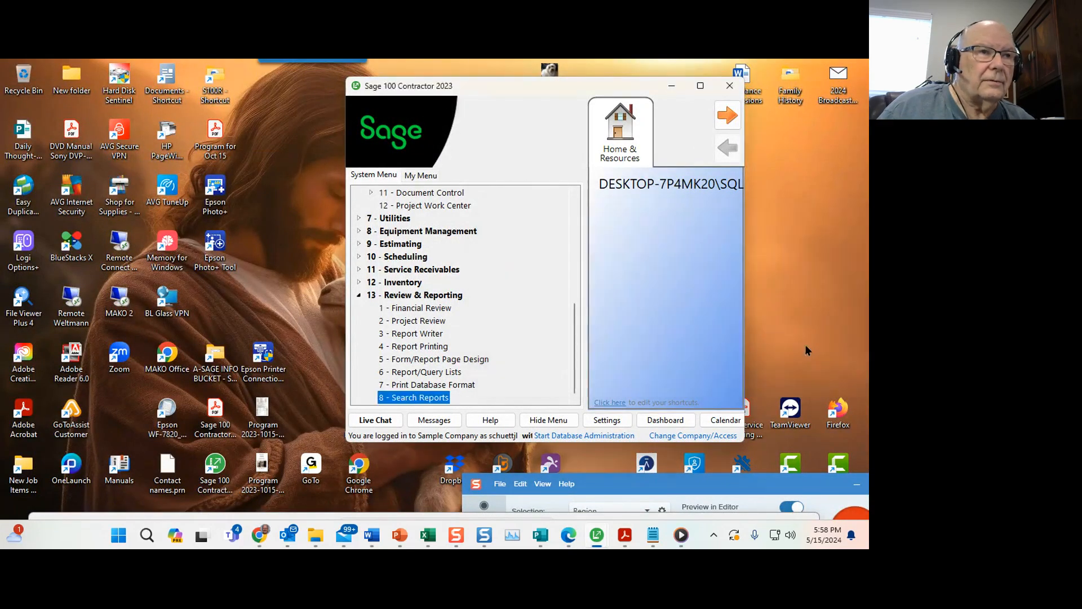